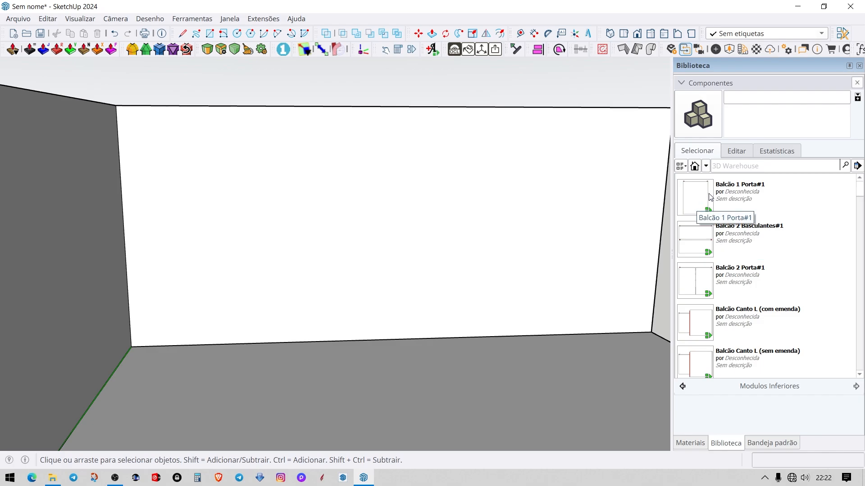
Insert the Balcão 1 Porta#1 component against the back wall, near its corner with the dark side wall.
{"action": "left_click", "coordinate": [702, 198]}
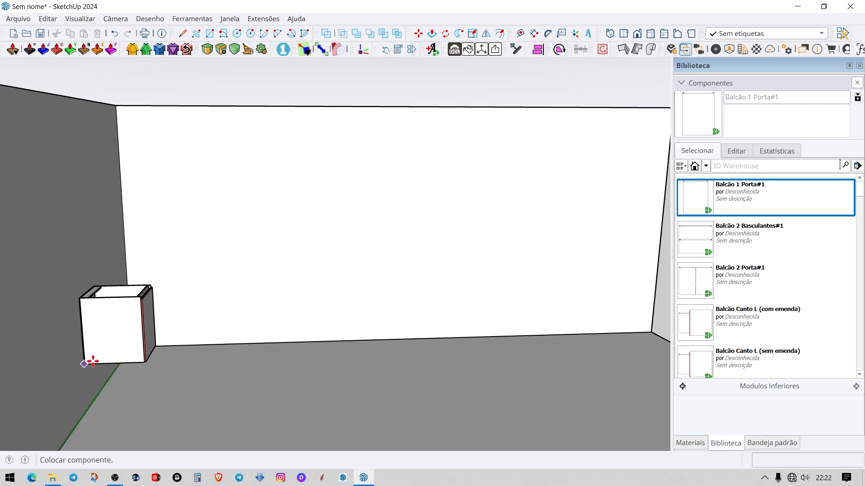
{"action": "left_click", "coordinate": [150, 336]}
{"action": "scroll", "coordinate": [119, 335], "scroll_direction": "up", "scroll_amount": 3}
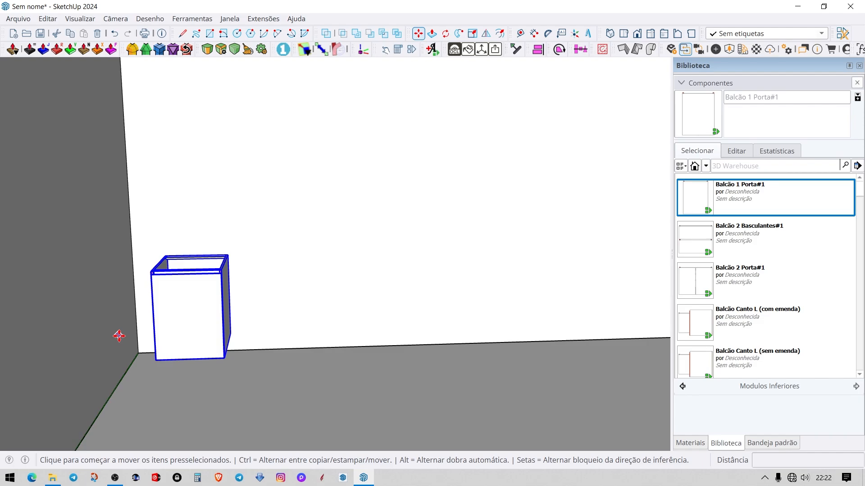
{"action": "scroll", "coordinate": [119, 336], "scroll_direction": "up", "scroll_amount": 1}
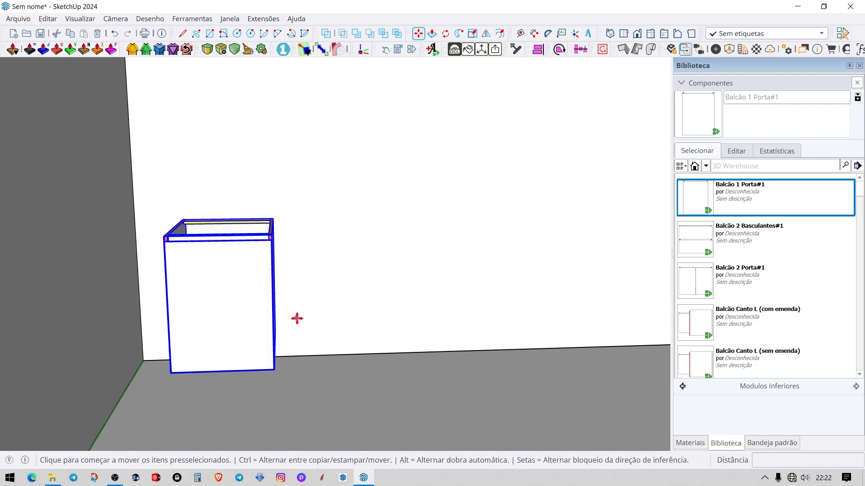
Insert the Balcão 2 Basculantes#1 and Balcão 2 Porta#1 components in a row beside the one-door cabinet.
{"action": "left_click", "coordinate": [739, 246]}
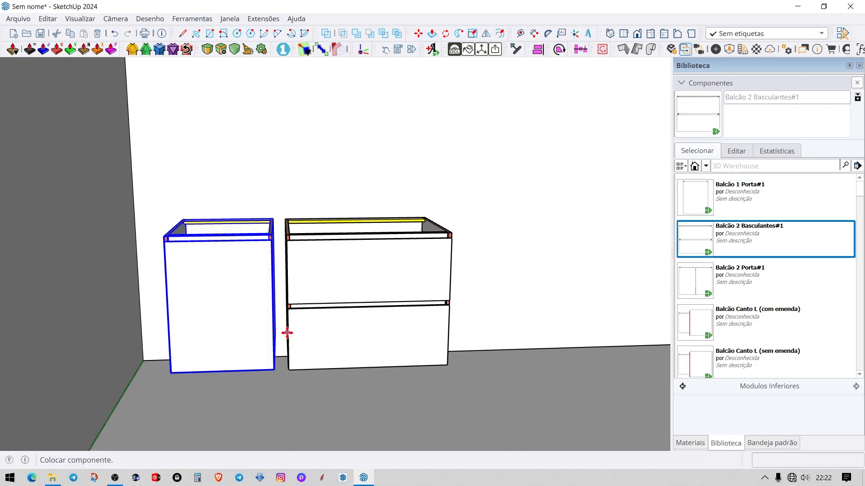
{"action": "left_click", "coordinate": [287, 333]}
{"action": "left_click", "coordinate": [754, 283]}
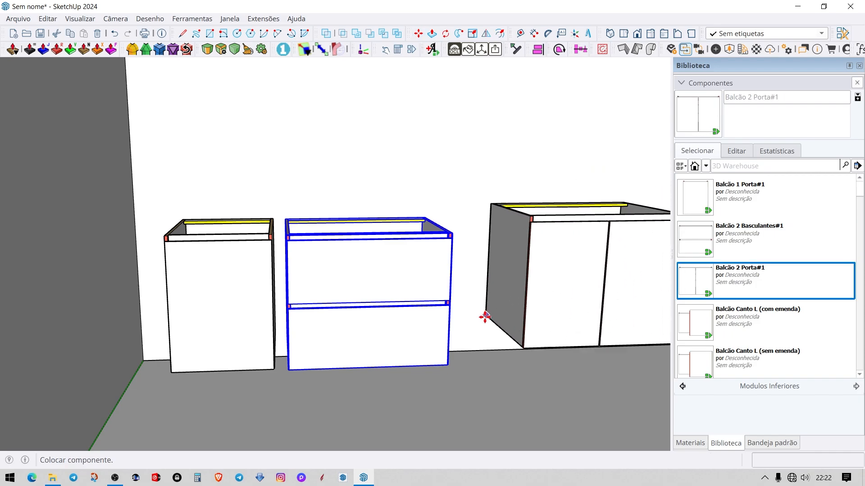
{"action": "left_click", "coordinate": [456, 328]}
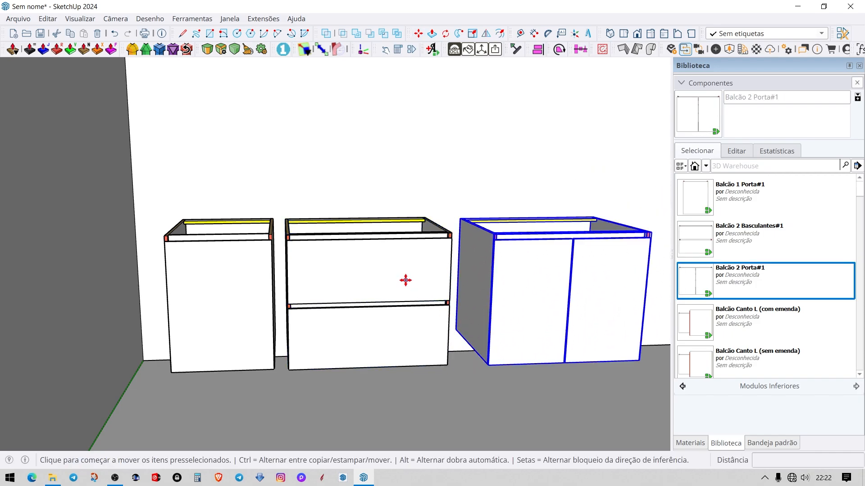
Insert the Balcão Canto L (com emenda) and Balcão Canto L (sem emenda) corner modules beside the two-door cabinet.
{"action": "scroll", "coordinate": [406, 280], "scroll_direction": "down", "scroll_amount": 3}
{"action": "middle_click_drag", "start_coordinate": [516, 267], "coordinate": [306, 262], "text": "shift"}
{"action": "scroll", "coordinate": [360, 270], "scroll_direction": "up", "scroll_amount": 3}
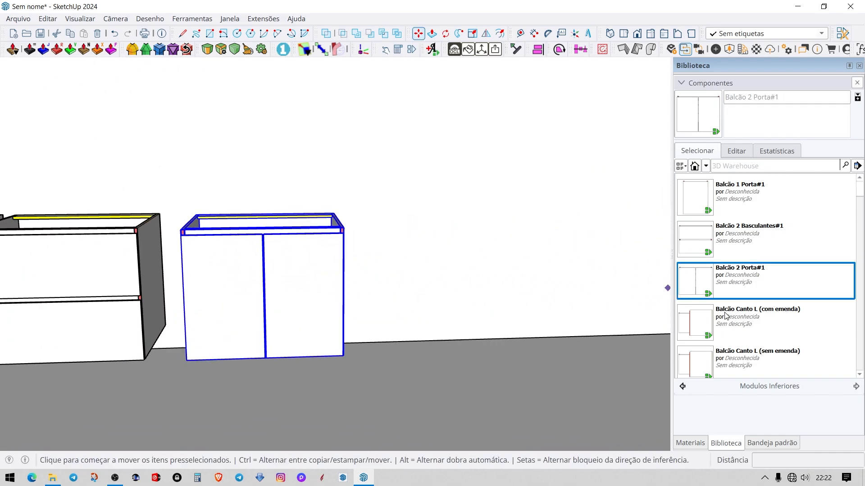
{"action": "left_click", "coordinate": [757, 322]}
{"action": "left_click", "coordinate": [361, 320]}
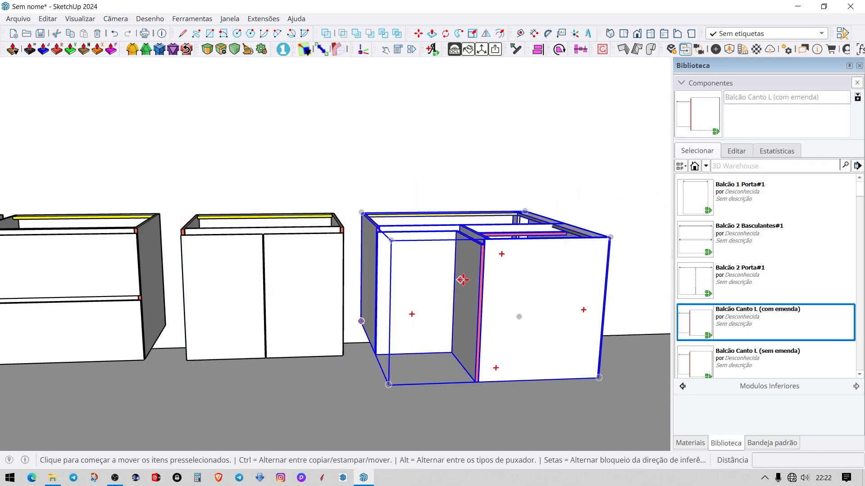
{"action": "middle_click_drag", "start_coordinate": [461, 278], "coordinate": [225, 277], "text": "shift"}
{"action": "left_click", "coordinate": [758, 359]}
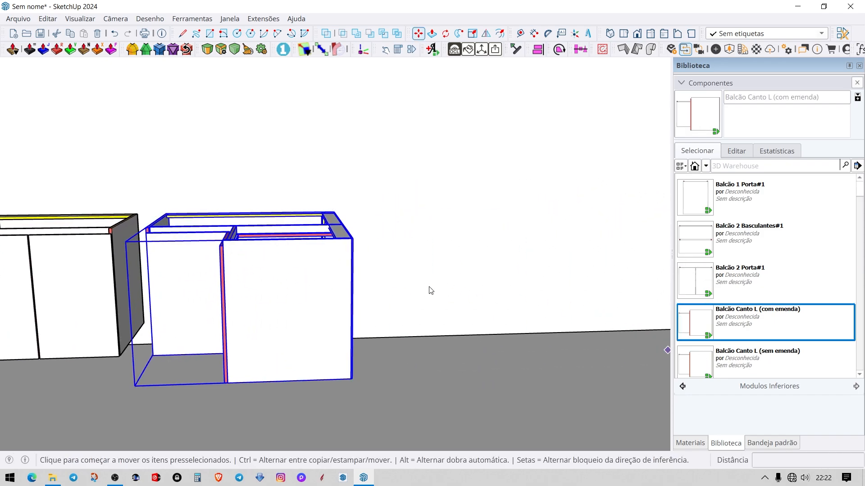
{"action": "left_click", "coordinate": [359, 317]}
{"action": "scroll", "coordinate": [364, 300], "scroll_direction": "down", "scroll_amount": 3}
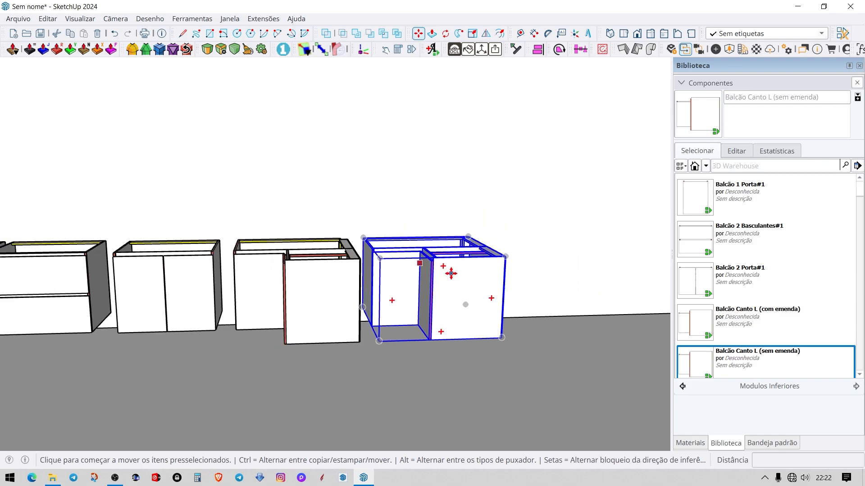
Insert the Balcão Canto Reto module at the end of the back-wall cabinet row.
{"action": "middle_click_drag", "start_coordinate": [449, 270], "coordinate": [257, 259], "text": "shift"}
{"action": "scroll", "coordinate": [737, 306], "scroll_direction": "down", "scroll_amount": 3}
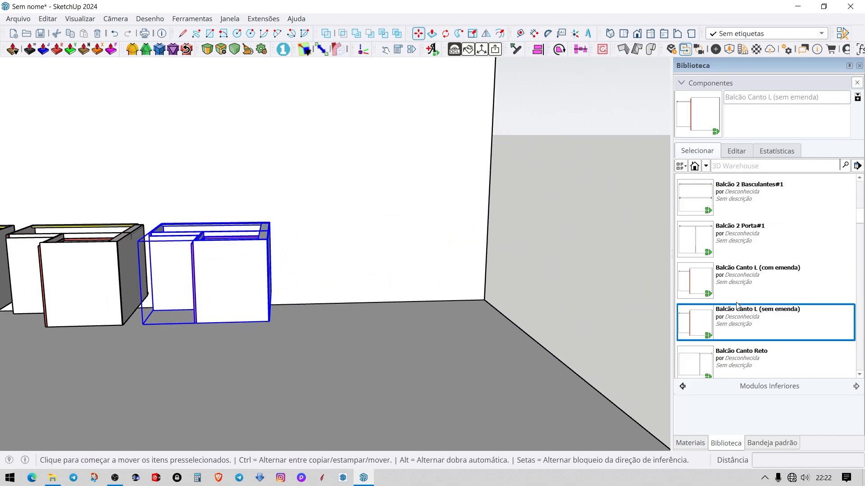
{"action": "left_click", "coordinate": [737, 279]}
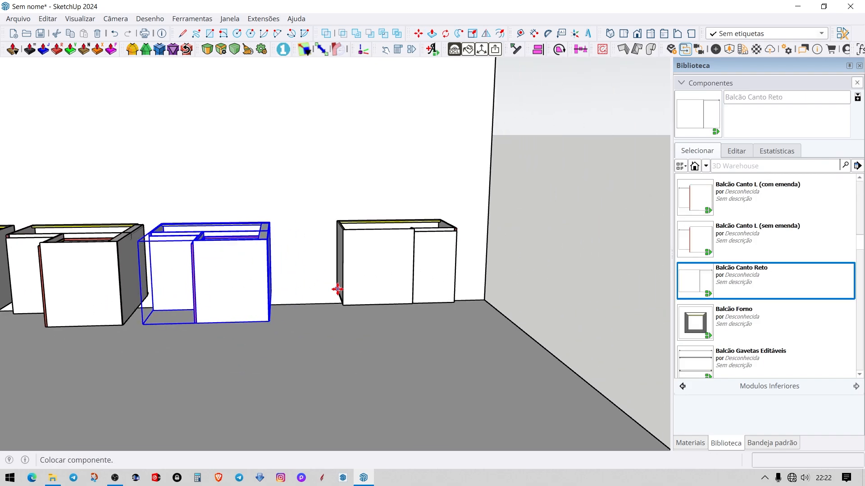
{"action": "left_click", "coordinate": [303, 304]}
Insert the Balcão Forno and Balcão Gavetas Editáveis modules side by side against the adjacent side wall.
{"action": "left_click", "coordinate": [721, 324]}
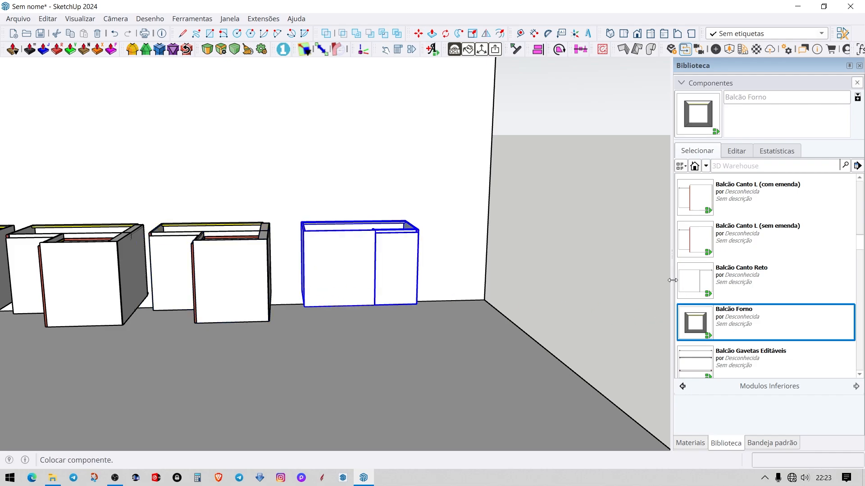
{"action": "middle_click_drag", "start_coordinate": [540, 279], "coordinate": [387, 268]}
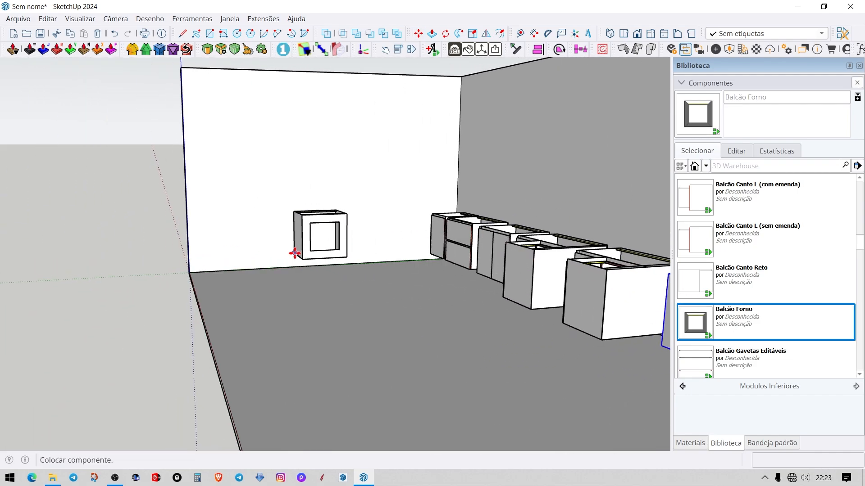
{"action": "left_click", "coordinate": [294, 256]}
{"action": "scroll", "coordinate": [786, 315], "scroll_direction": "down", "scroll_amount": 3}
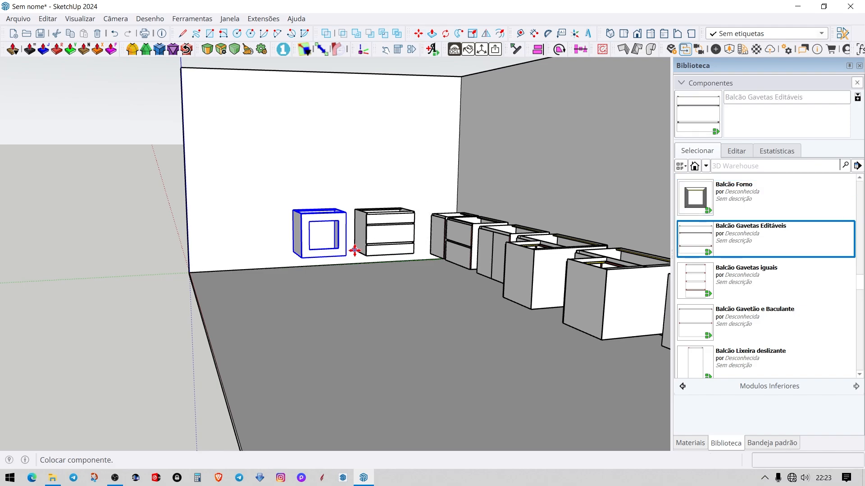
{"action": "left_click", "coordinate": [354, 250]}
Insert the Balcão Gavetas iguais and Balcão Gavetão e Baculante modules between the oven cabinet and the side wall's open end.
{"action": "left_click", "coordinate": [748, 283]}
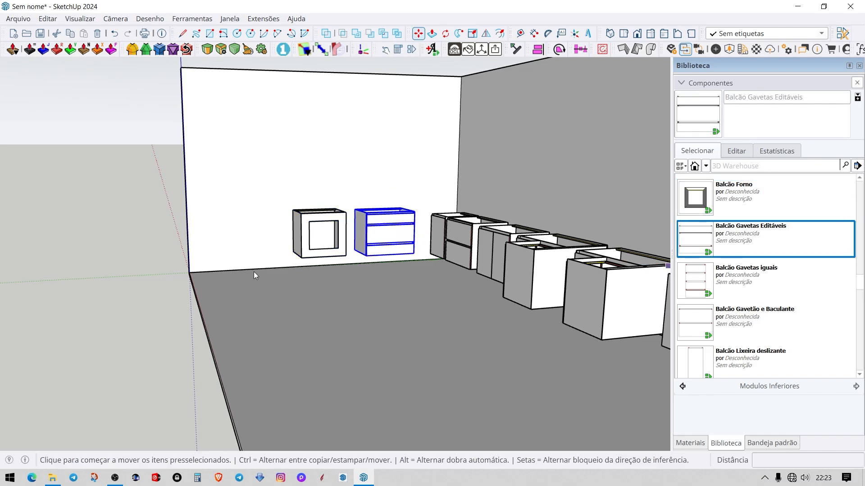
{"action": "left_click", "coordinate": [260, 257]}
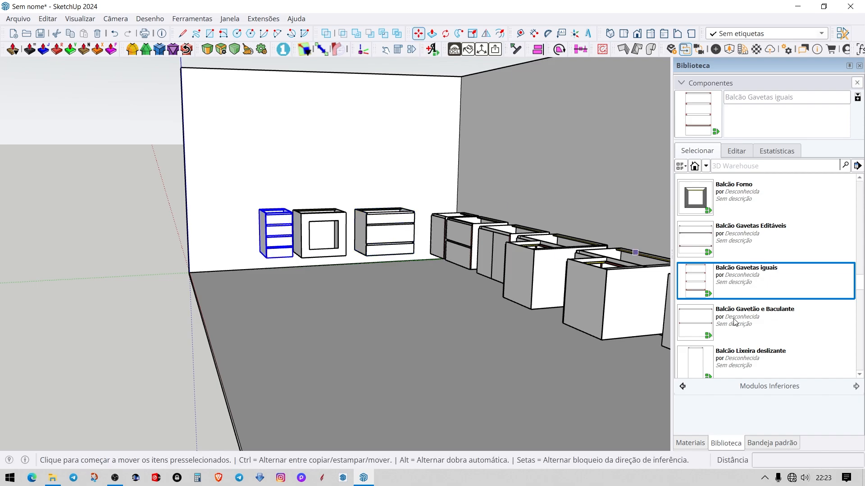
{"action": "left_click", "coordinate": [732, 317]}
{"action": "left_click", "coordinate": [199, 262]}
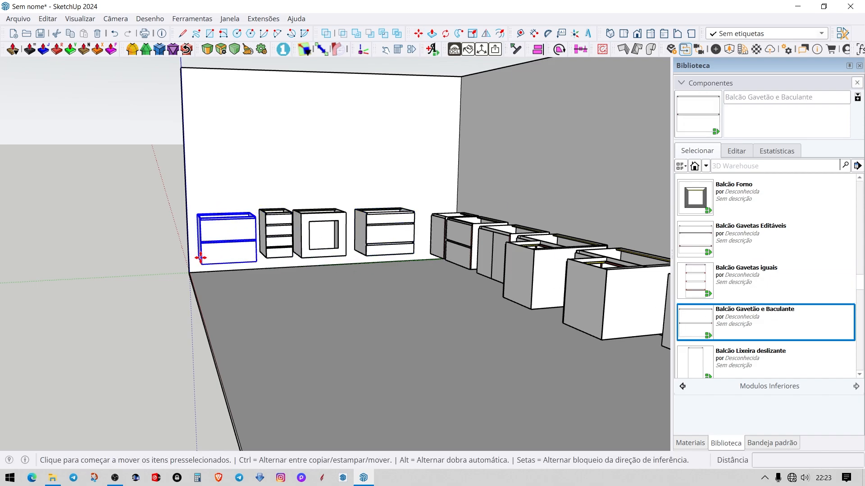
Place the Balcão Lixeira deslizante and Balcão Porta Condimento modules on the side wall above the drawer cabinets.
{"action": "scroll", "coordinate": [731, 317], "scroll_direction": "down", "scroll_amount": 2}
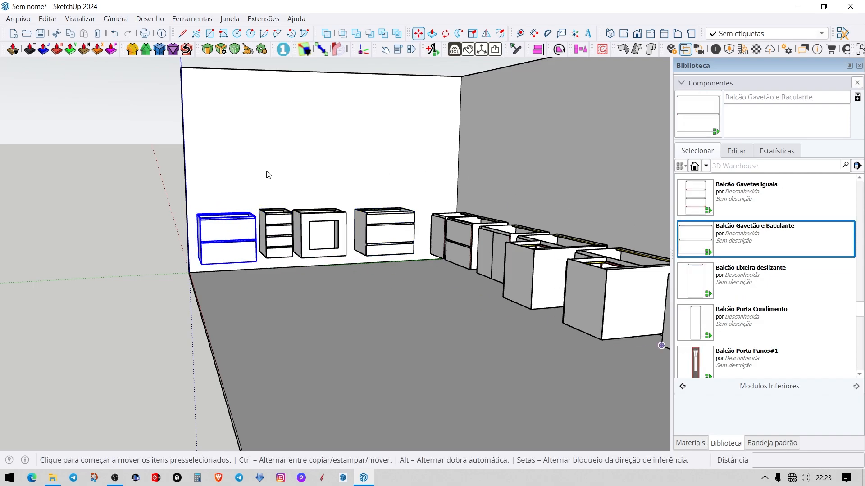
{"action": "left_click", "coordinate": [226, 192]}
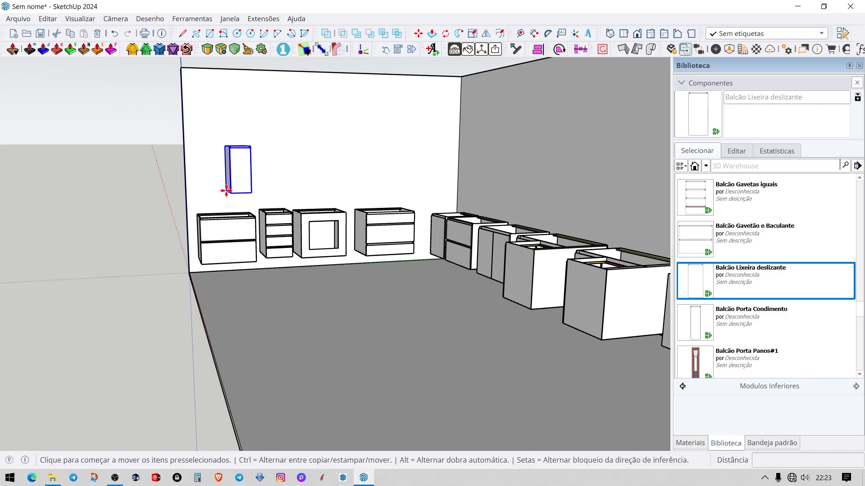
{"action": "left_click", "coordinate": [733, 325]}
{"action": "left_click", "coordinate": [274, 195]}
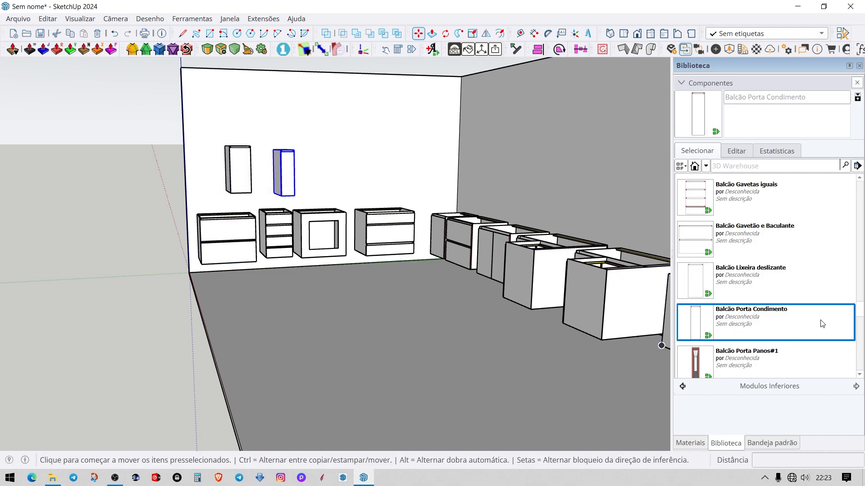
Place the Balcão Porta Panos#1 module on the side wall beside the spice-rack module.
{"action": "left_click", "coordinate": [745, 368]}
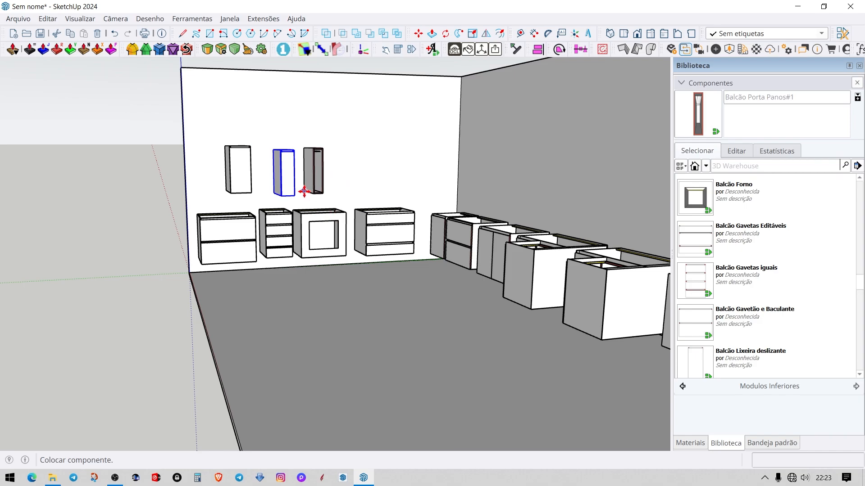
{"action": "left_click", "coordinate": [304, 191]}
{"action": "scroll", "coordinate": [768, 316], "scroll_direction": "down", "scroll_amount": 3}
Look over the inserted base modules along both walls, ending close to the two-door cabinet.
{"action": "middle_click_drag", "start_coordinate": [459, 234], "coordinate": [644, 259]}
{"action": "key", "text": "space"}
{"action": "scroll", "coordinate": [483, 257], "scroll_direction": "up", "scroll_amount": 4}
{"action": "scroll", "coordinate": [483, 257], "scroll_direction": "down", "scroll_amount": 3}
{"action": "scroll", "coordinate": [436, 254], "scroll_direction": "up", "scroll_amount": 2}
{"action": "middle_click_drag", "start_coordinate": [518, 279], "coordinate": [452, 247]}
{"action": "scroll", "coordinate": [336, 213], "scroll_direction": "up", "scroll_amount": 5}
{"action": "middle_click_drag", "start_coordinate": [335, 213], "coordinate": [502, 290]}
{"action": "middle_click_drag", "start_coordinate": [370, 234], "coordinate": [465, 215]}
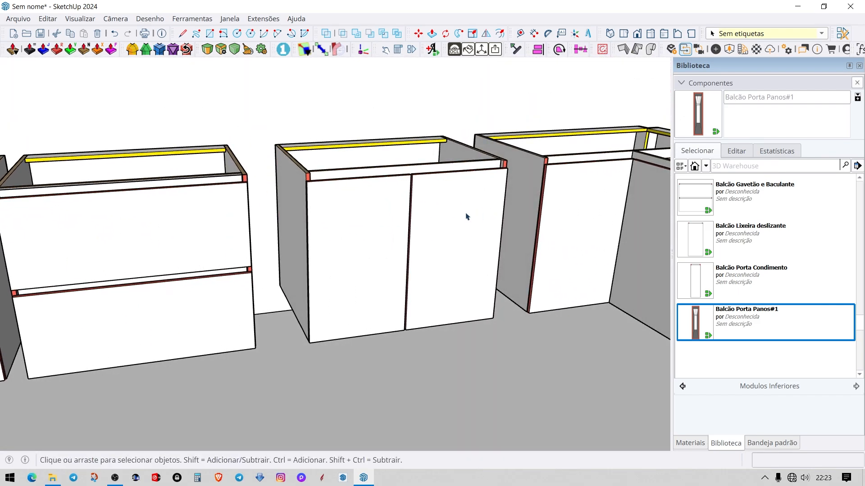
Select the two-door cabinet on the back wall and display its component options beside the model.
{"action": "scroll", "coordinate": [334, 192], "scroll_direction": "up", "scroll_amount": 3}
{"action": "middle_click_drag", "start_coordinate": [367, 196], "coordinate": [395, 220]}
{"action": "left_click", "coordinate": [431, 215]}
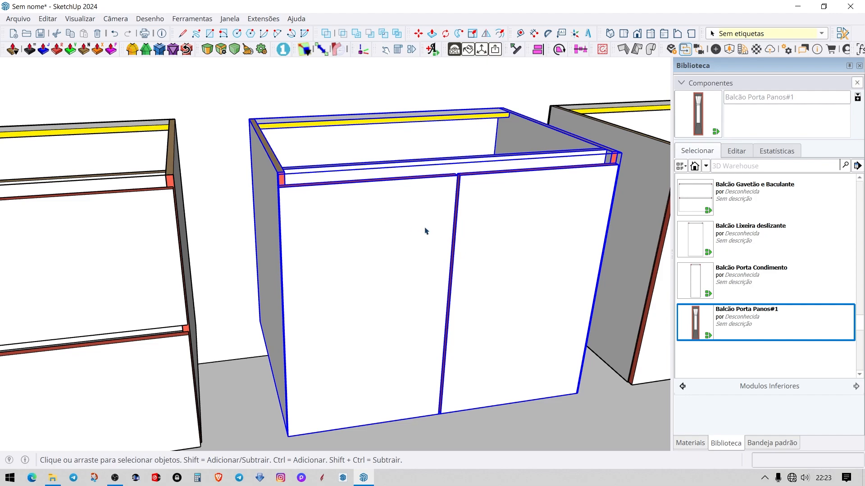
{"action": "key", "text": "d"}
{"action": "left_click_drag", "start_coordinate": [539, 28], "coordinate": [748, 25]}
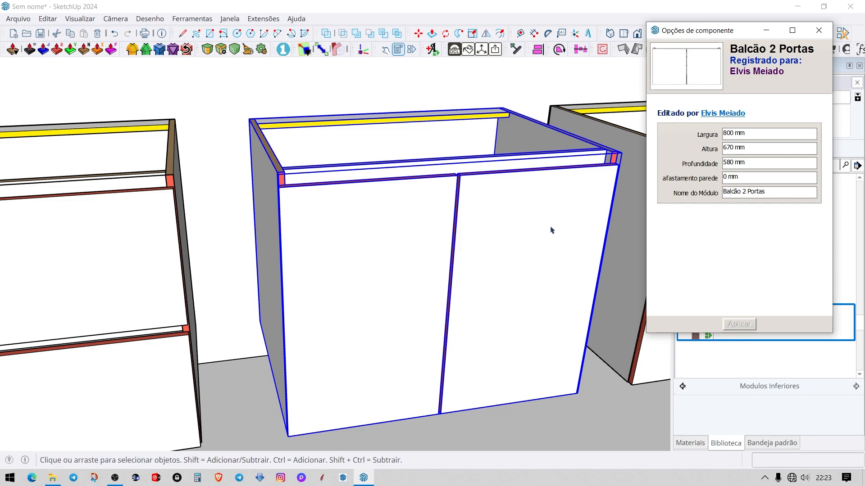
Set Fechamento superior of the two-door cabinet's inner Caixaria component to Travessas and apply the change.
{"action": "double_click", "coordinate": [398, 221]}
{"action": "left_click", "coordinate": [387, 207]}
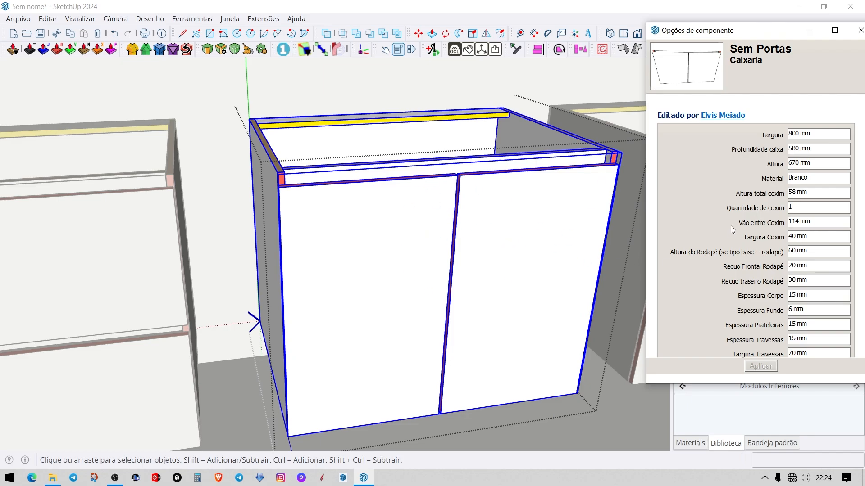
{"action": "scroll", "coordinate": [732, 229], "scroll_direction": "down", "scroll_amount": 4}
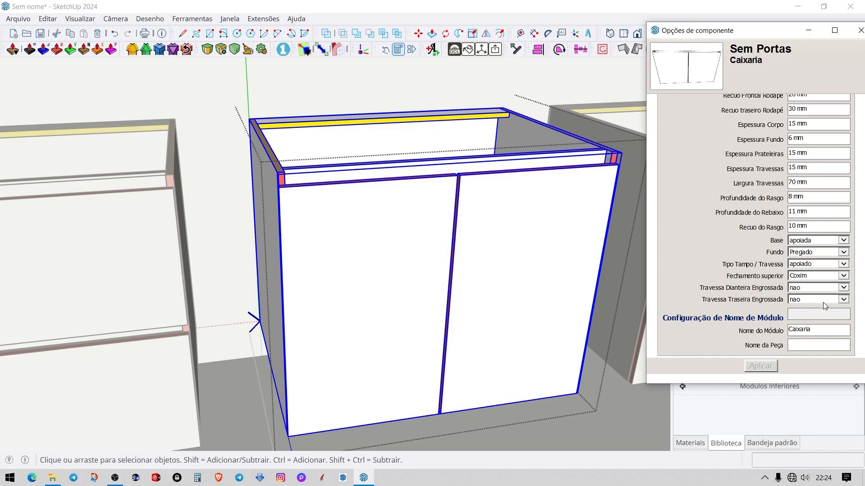
{"action": "left_click", "coordinate": [807, 277]}
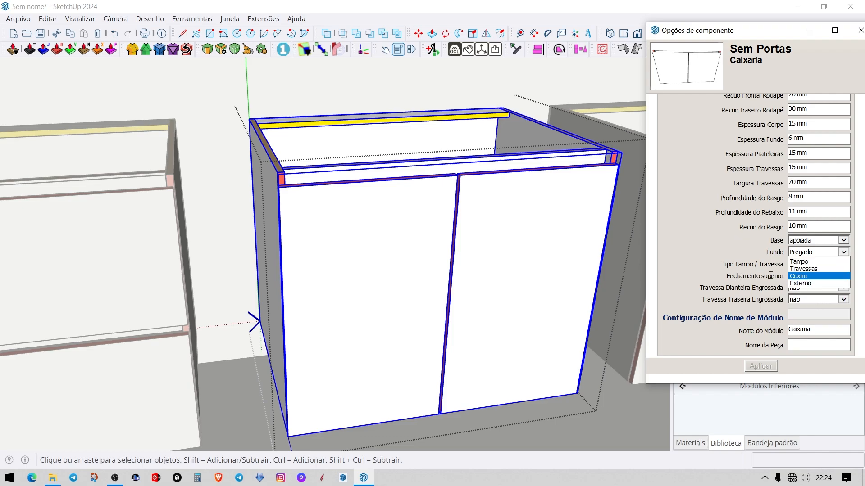
{"action": "left_click", "coordinate": [806, 268]}
{"action": "left_click", "coordinate": [752, 367]}
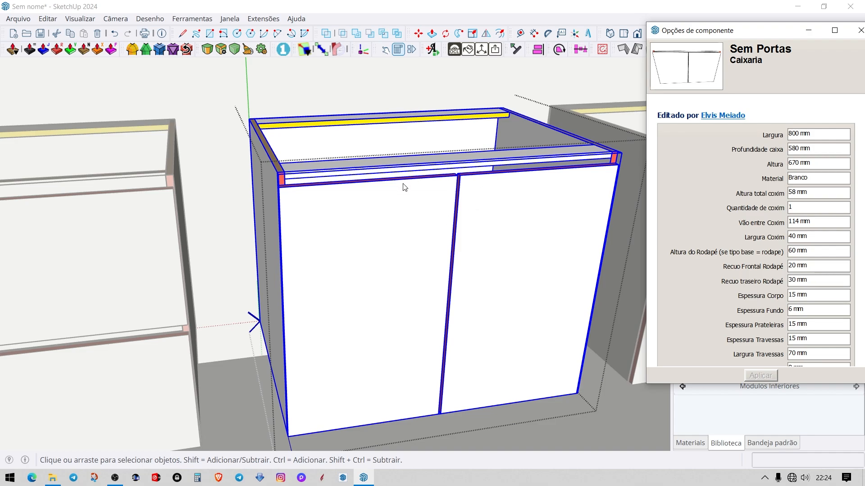
Set Folga Superior of the cabinet's nested Porta Reta door component to 3 mm, and clear the selection.
{"action": "double_click", "coordinate": [421, 227]}
{"action": "left_click", "coordinate": [460, 181]}
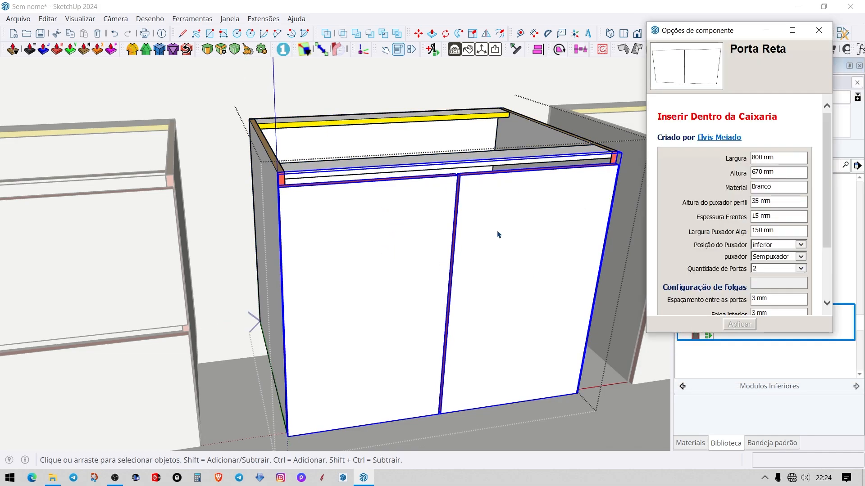
{"action": "scroll", "coordinate": [762, 201], "scroll_direction": "down", "scroll_amount": 2}
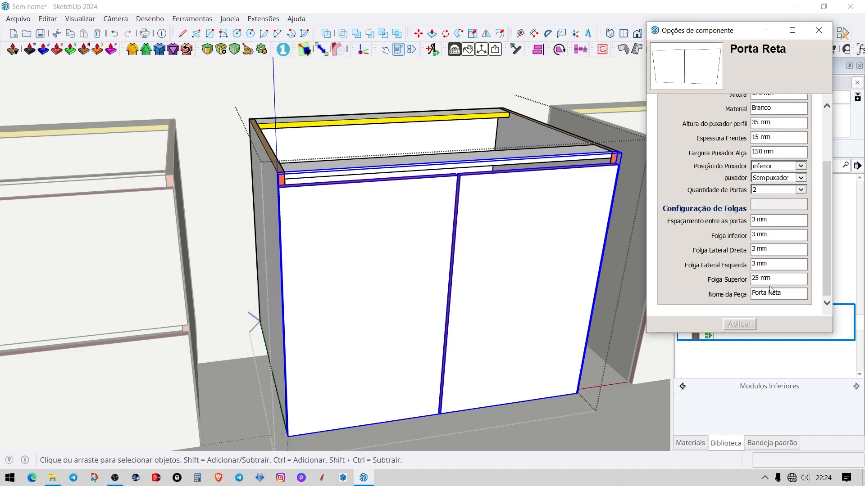
{"action": "left_click", "coordinate": [711, 280]}
{"action": "type", "text": "3"}
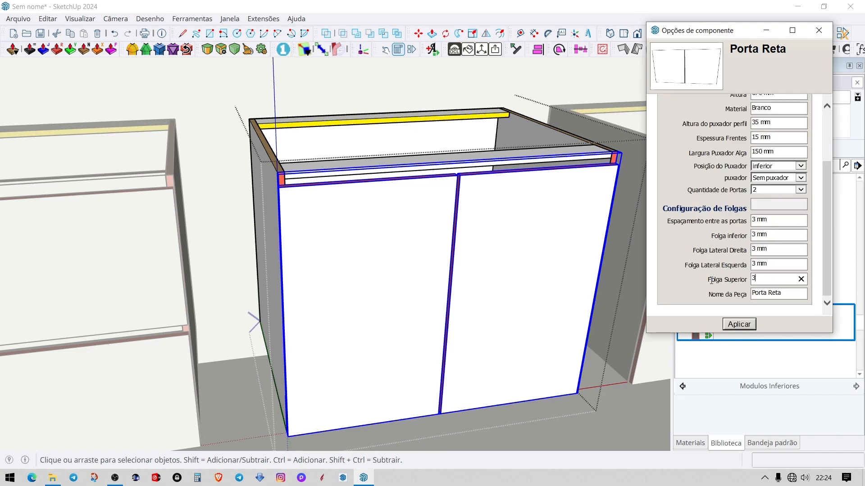
{"action": "key", "text": "Return"}
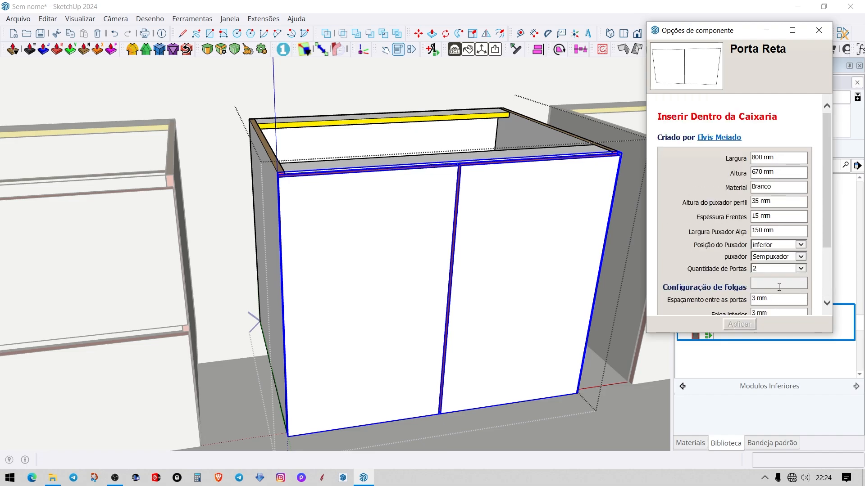
{"action": "scroll", "coordinate": [778, 287], "scroll_direction": "down", "scroll_amount": 1}
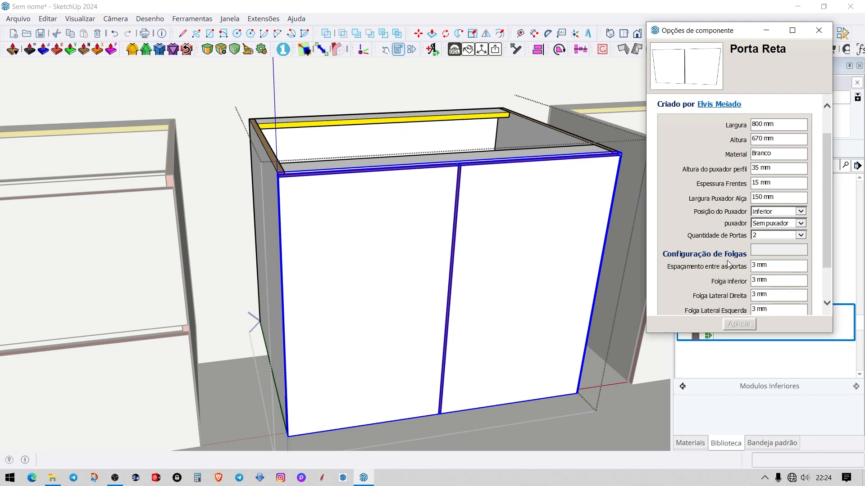
{"action": "scroll", "coordinate": [740, 265], "scroll_direction": "down", "scroll_amount": 2}
{"action": "mouse_move", "coordinate": [454, 220]}
{"action": "middle_mouse_down"}
{"action": "mouse_move", "coordinate": [437, 223]}
{"action": "mouse_move", "coordinate": [449, 212]}
{"action": "middle_mouse_up"}
{"action": "scroll", "coordinate": [436, 224], "scroll_direction": "down", "scroll_amount": 3}
{"action": "key", "text": "Escape"}
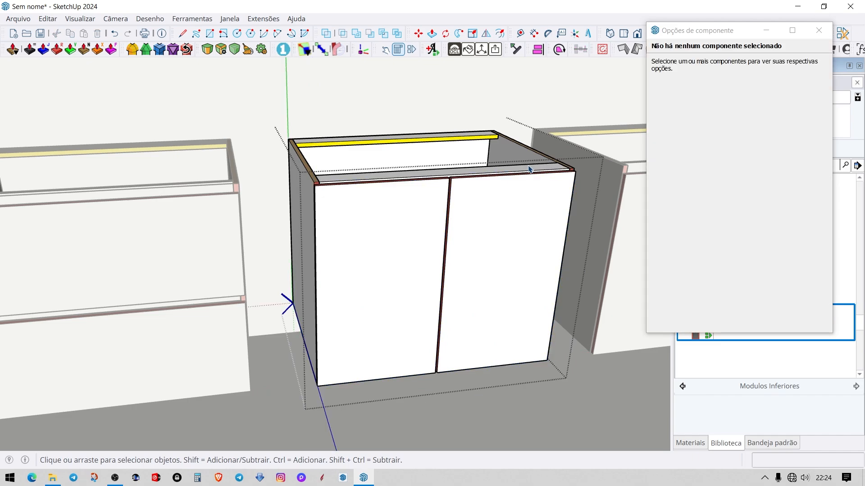
Select the two-door cabinet on the back wall and view it together with the neighbouring base modules.
{"action": "scroll", "coordinate": [506, 178], "scroll_direction": "up", "scroll_amount": 4}
{"action": "left_click", "coordinate": [480, 212]}
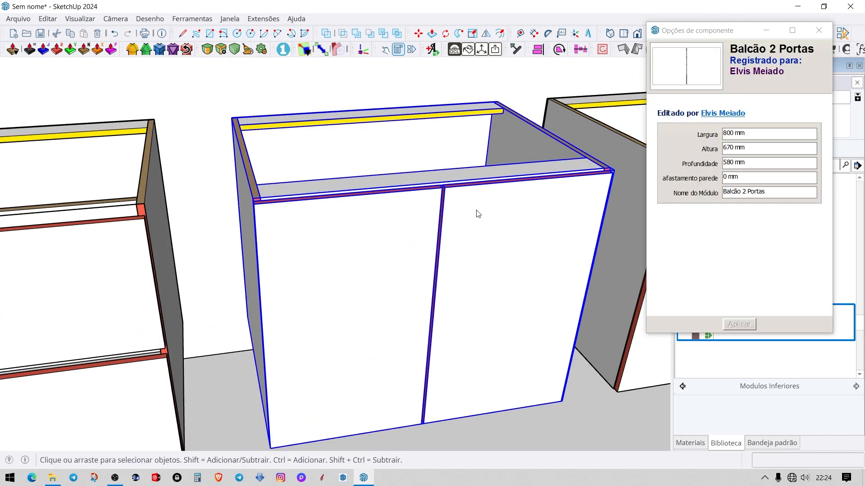
{"action": "middle_click_drag", "start_coordinate": [476, 179], "coordinate": [452, 185]}
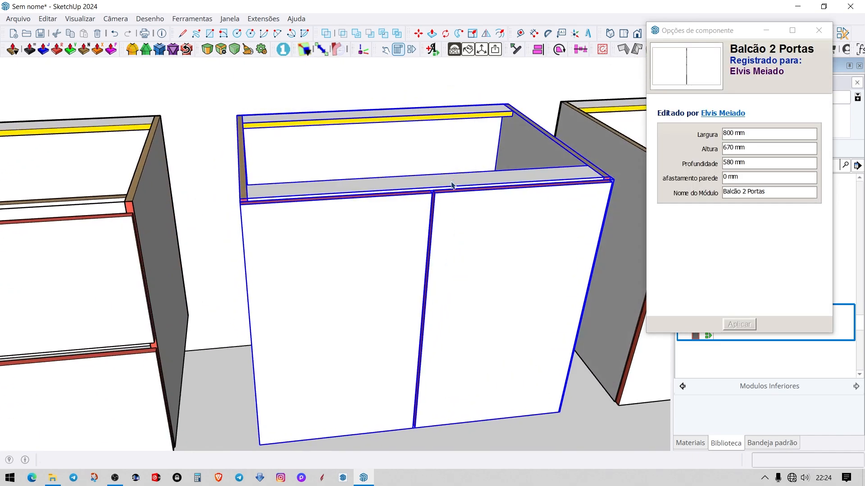
{"action": "mouse_move", "coordinate": [459, 255]}
{"action": "middle_mouse_down"}
{"action": "mouse_move", "coordinate": [469, 268]}
{"action": "mouse_move", "coordinate": [472, 244]}
{"action": "middle_mouse_up"}
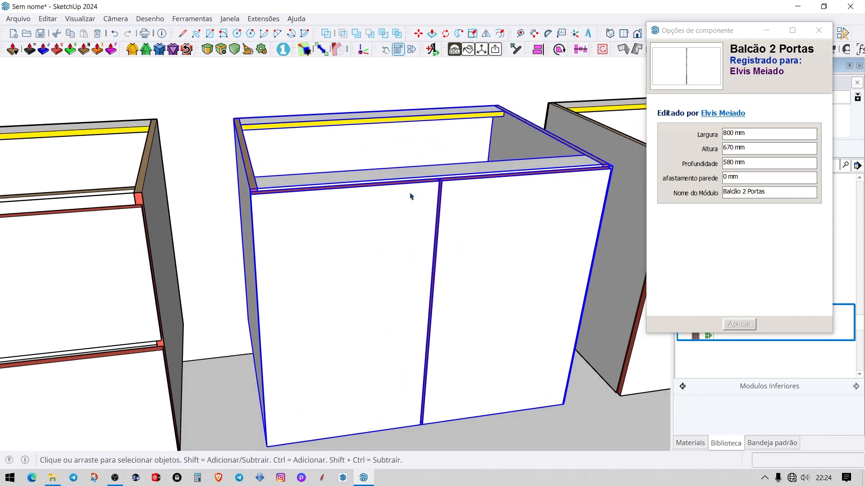
{"action": "scroll", "coordinate": [411, 196], "scroll_direction": "down", "scroll_amount": 8}
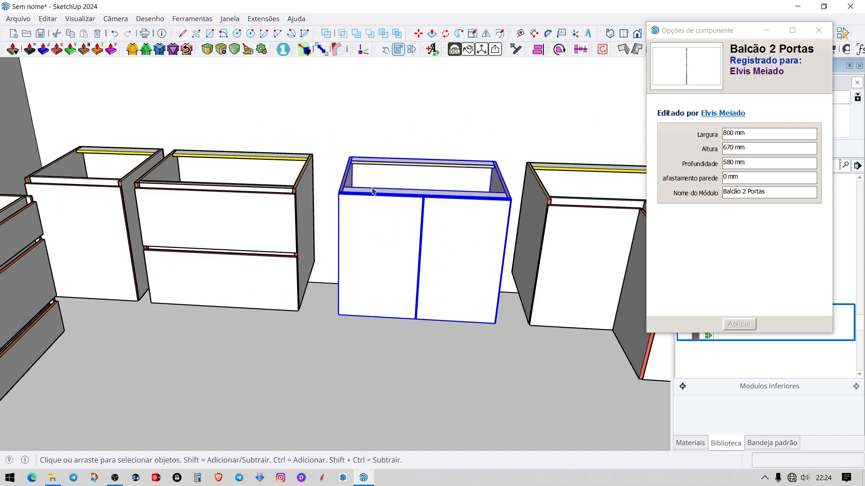
{"action": "middle_click_drag", "start_coordinate": [367, 182], "coordinate": [235, 250]}
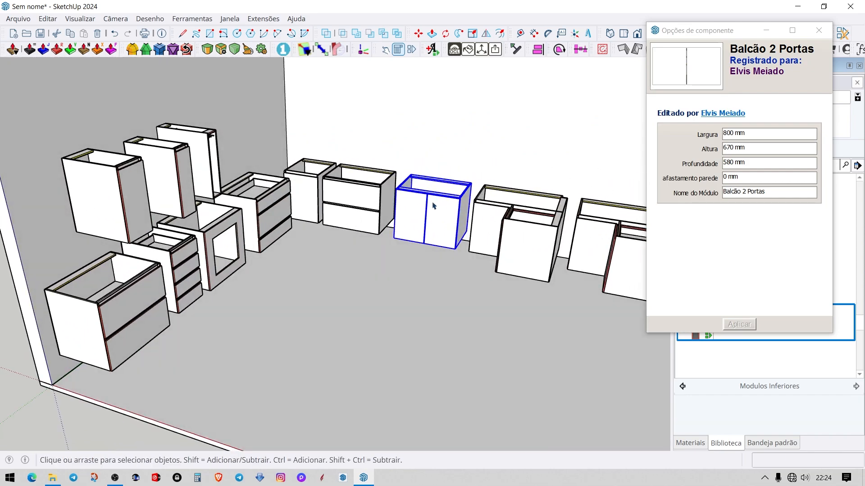
{"action": "scroll", "coordinate": [433, 206], "scroll_direction": "down", "scroll_amount": 4}
{"action": "middle_click_drag", "start_coordinate": [434, 206], "coordinate": [518, 205]}
{"action": "scroll", "coordinate": [518, 205], "scroll_direction": "down", "scroll_amount": 1}
{"action": "scroll", "coordinate": [540, 211], "scroll_direction": "up", "scroll_amount": 3}
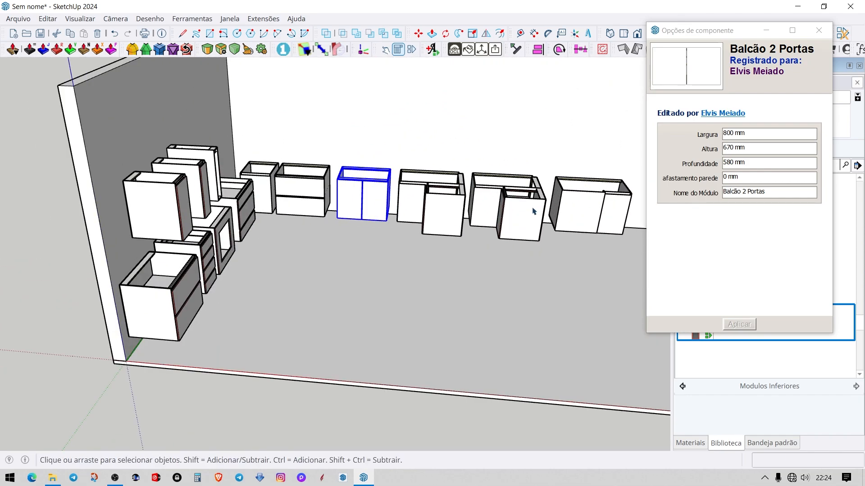
{"action": "scroll", "coordinate": [432, 187], "scroll_direction": "up", "scroll_amount": 6}
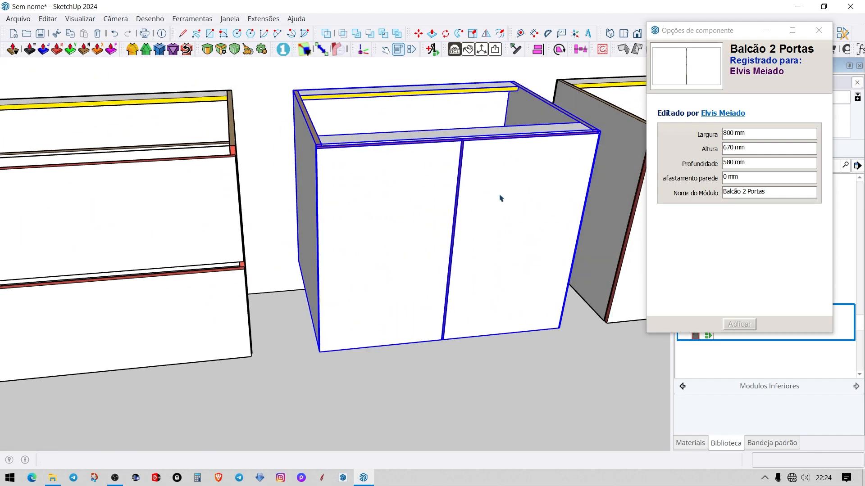
Examine the two-door cabinet's top crosspieces and the gap above its doors up close.
{"action": "middle_click_drag", "start_coordinate": [425, 174], "coordinate": [448, 170]}
{"action": "scroll", "coordinate": [401, 203], "scroll_direction": "down", "scroll_amount": 2}
{"action": "middle_click_drag", "start_coordinate": [402, 203], "coordinate": [385, 155]}
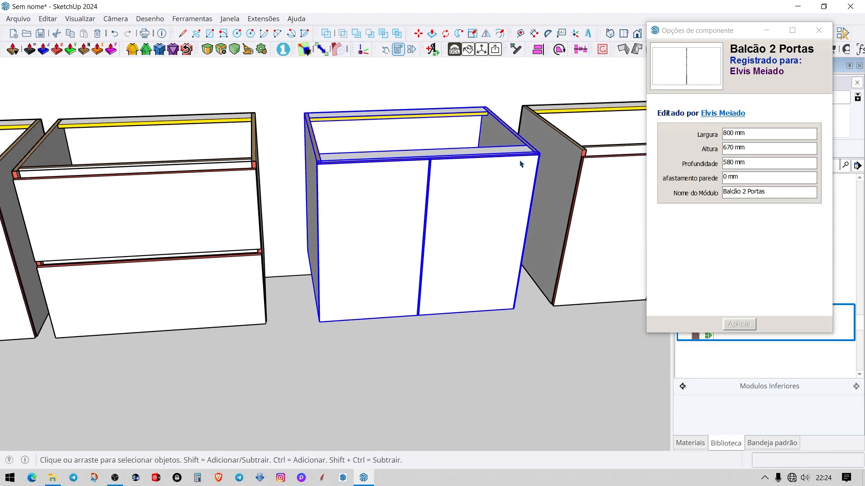
{"action": "scroll", "coordinate": [521, 163], "scroll_direction": "up", "scroll_amount": 1}
{"action": "scroll", "coordinate": [324, 163], "scroll_direction": "up", "scroll_amount": 2}
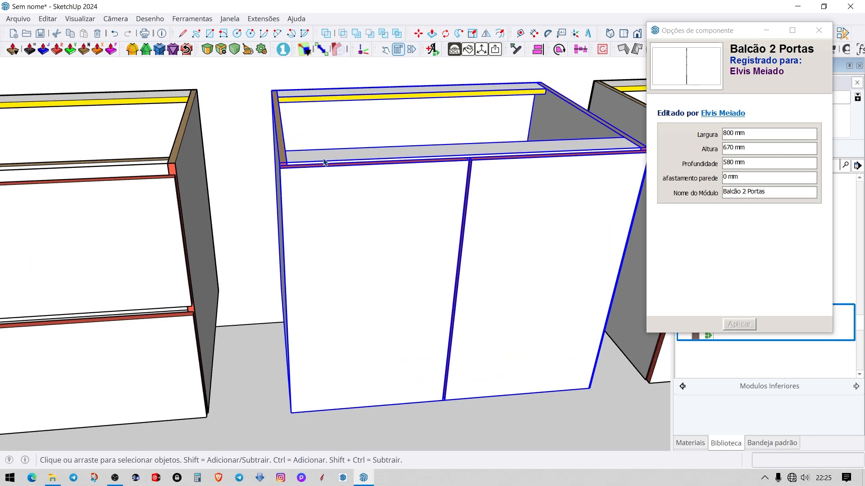
{"action": "scroll", "coordinate": [293, 178], "scroll_direction": "up", "scroll_amount": 3}
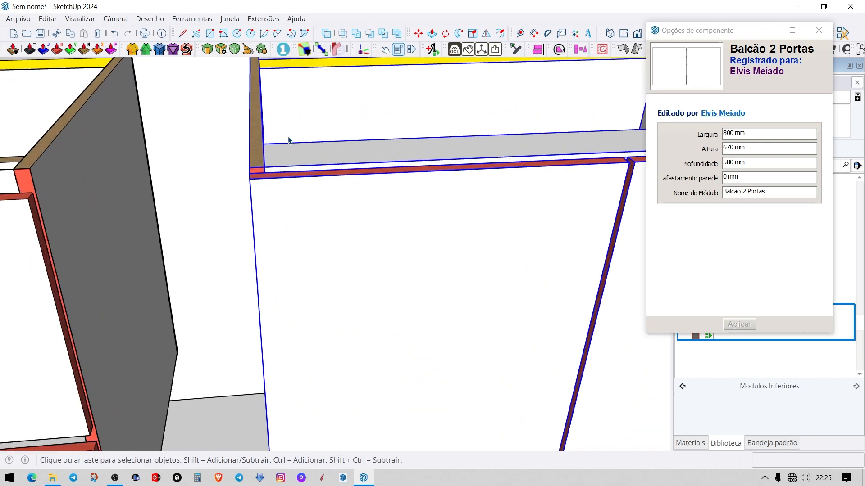
{"action": "scroll", "coordinate": [290, 142], "scroll_direction": "down", "scroll_amount": 4}
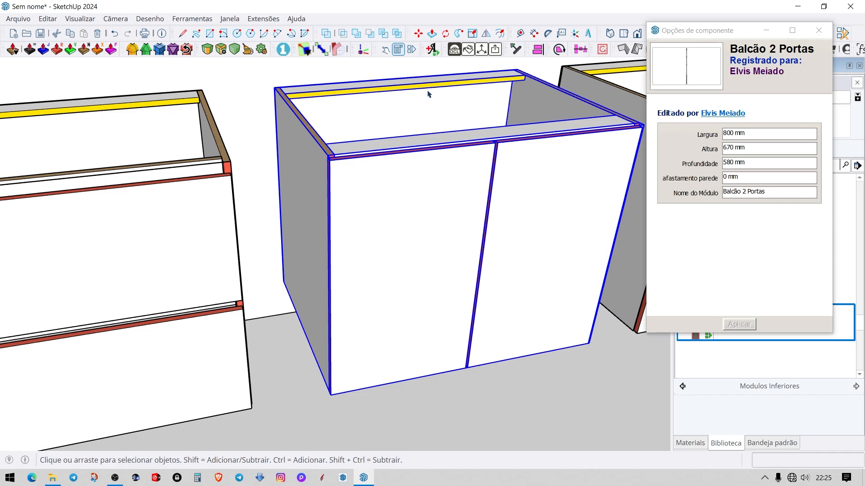
{"action": "scroll", "coordinate": [369, 162], "scroll_direction": "up", "scroll_amount": 5}
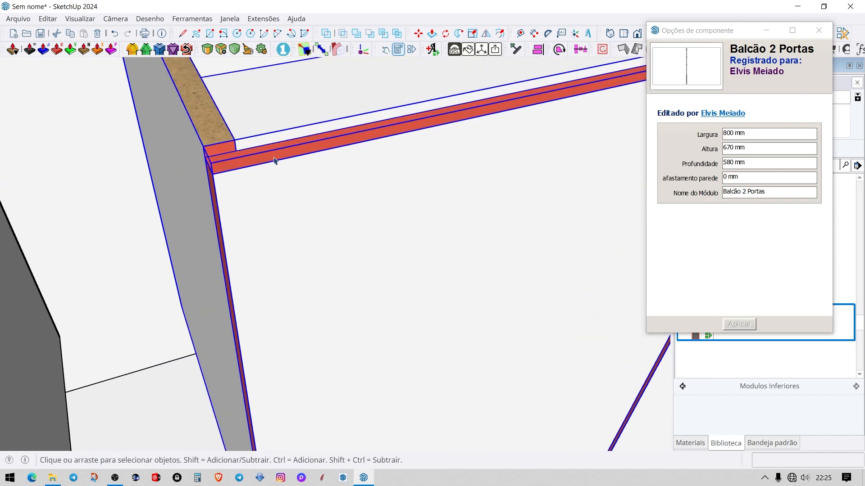
{"action": "scroll", "coordinate": [263, 160], "scroll_direction": "down", "scroll_amount": 4}
{"action": "middle_click_drag", "start_coordinate": [317, 169], "coordinate": [346, 161]}
{"action": "scroll", "coordinate": [291, 166], "scroll_direction": "down", "scroll_amount": 2}
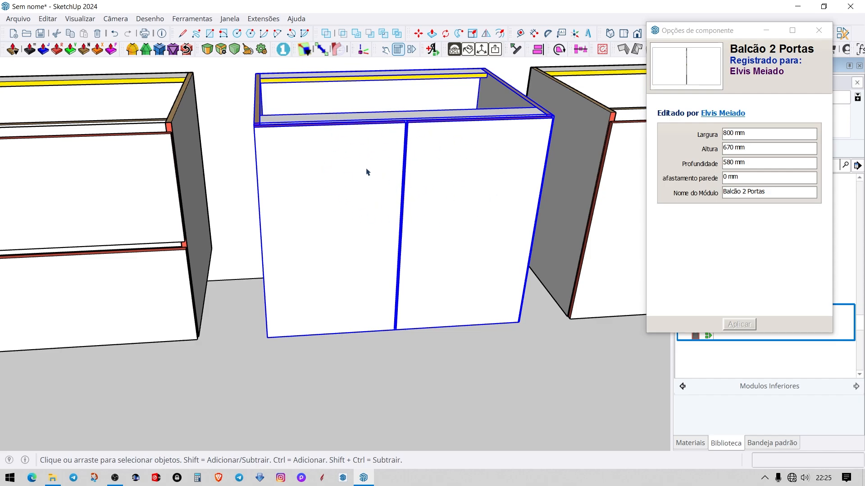
Close and redisplay the two-door cabinet's component options, and look over its front from several angles.
{"action": "middle_click_drag", "start_coordinate": [435, 144], "coordinate": [440, 212]}
{"action": "key", "text": "Escape"}
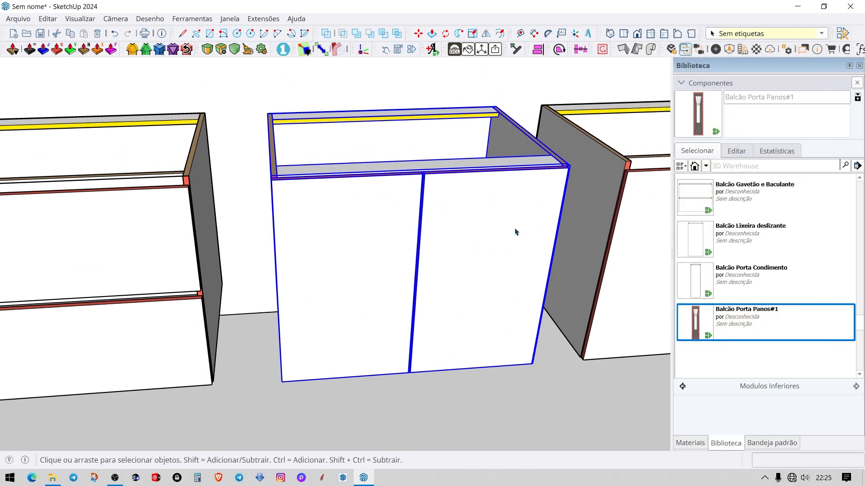
{"action": "key", "text": "d"}
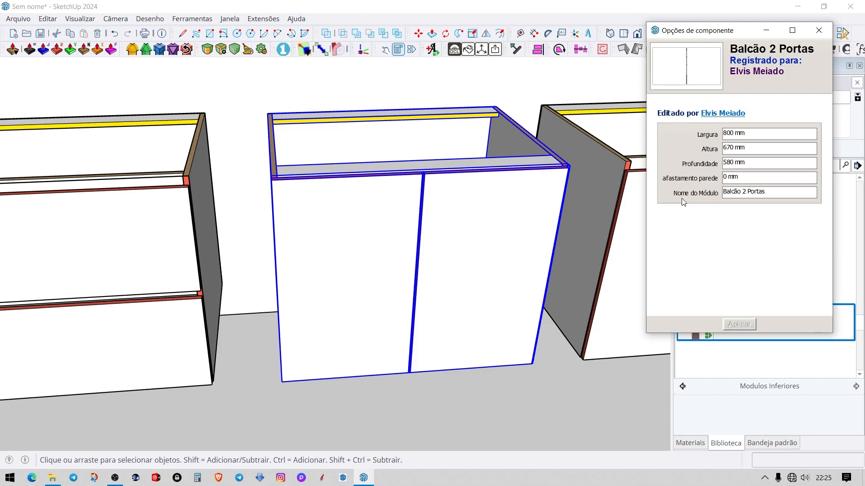
{"action": "middle_click_drag", "start_coordinate": [403, 203], "coordinate": [365, 211]}
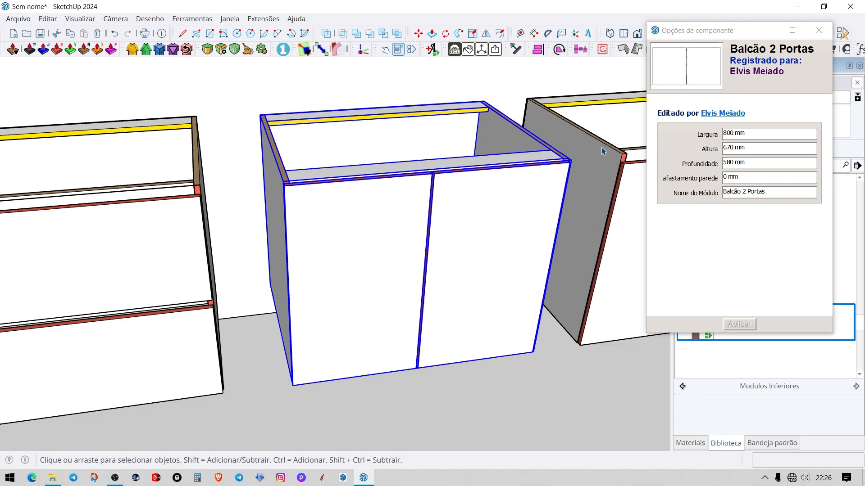
{"action": "scroll", "coordinate": [478, 197], "scroll_direction": "down", "scroll_amount": 2}
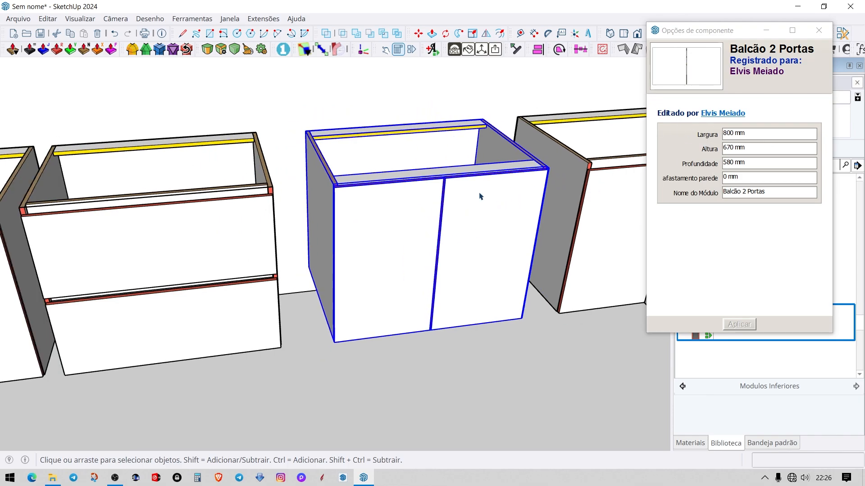
{"action": "middle_click_drag", "start_coordinate": [480, 194], "coordinate": [461, 231]}
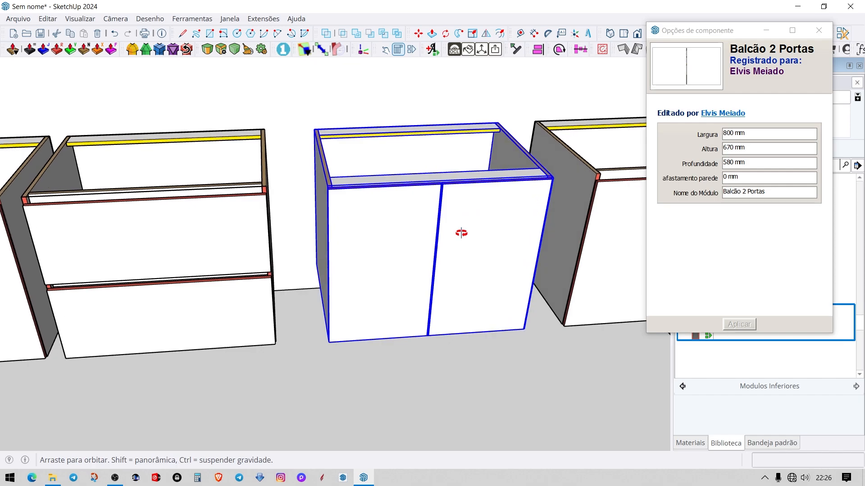
{"action": "scroll", "coordinate": [487, 216], "scroll_direction": "up", "scroll_amount": 1}
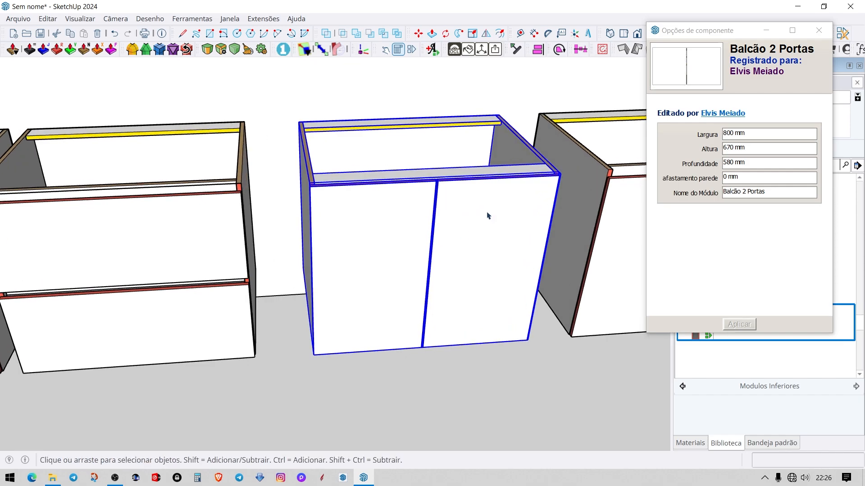
{"action": "scroll", "coordinate": [488, 215], "scroll_direction": "up", "scroll_amount": 1}
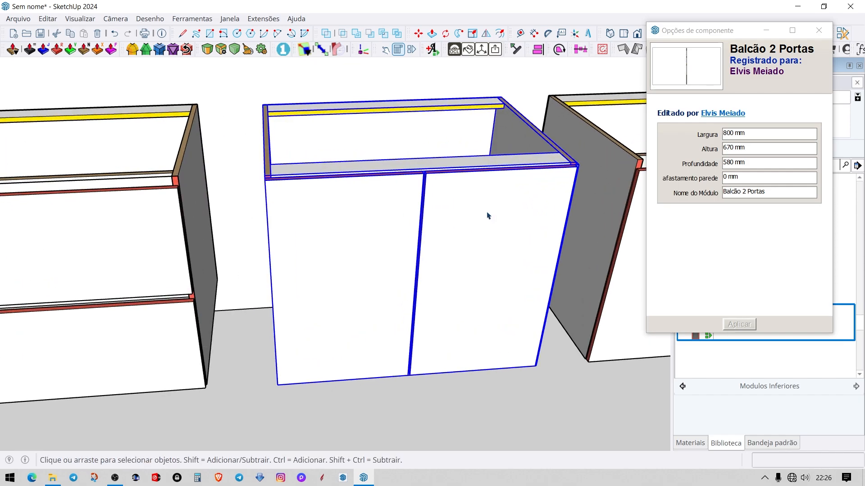
{"action": "scroll", "coordinate": [471, 223], "scroll_direction": "down", "scroll_amount": 2}
{"action": "middle_click_drag", "start_coordinate": [471, 221], "coordinate": [501, 213]}
{"action": "scroll", "coordinate": [419, 224], "scroll_direction": "up", "scroll_amount": 3}
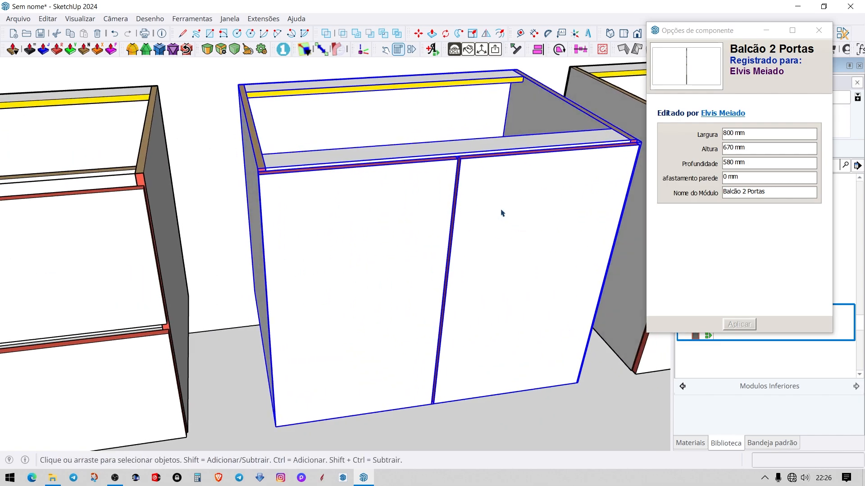
{"action": "scroll", "coordinate": [367, 201], "scroll_direction": "down", "scroll_amount": 1}
{"action": "middle_click_drag", "start_coordinate": [367, 203], "coordinate": [412, 216]}
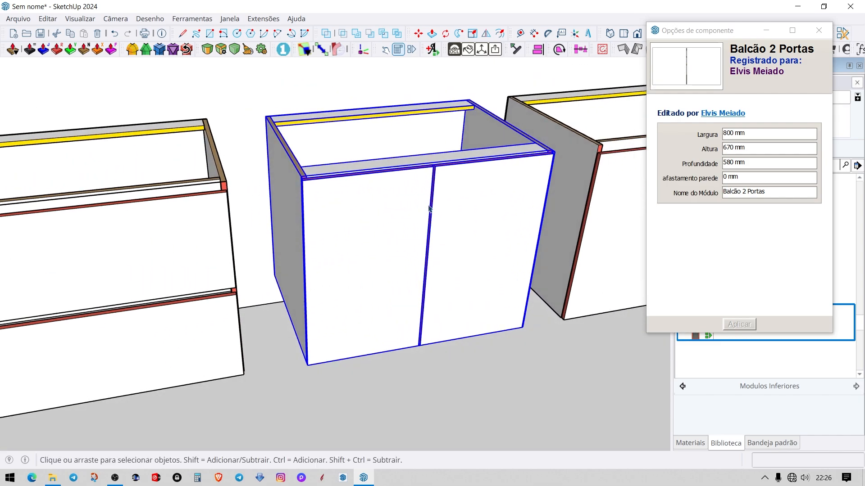
Set puxador of the two-door cabinet's nested Porta Reta component to Alça, apply the change, and leave the component.
{"action": "scroll", "coordinate": [423, 193], "scroll_direction": "up", "scroll_amount": 1}
{"action": "double_click", "coordinate": [410, 195]}
{"action": "left_click", "coordinate": [411, 195]}
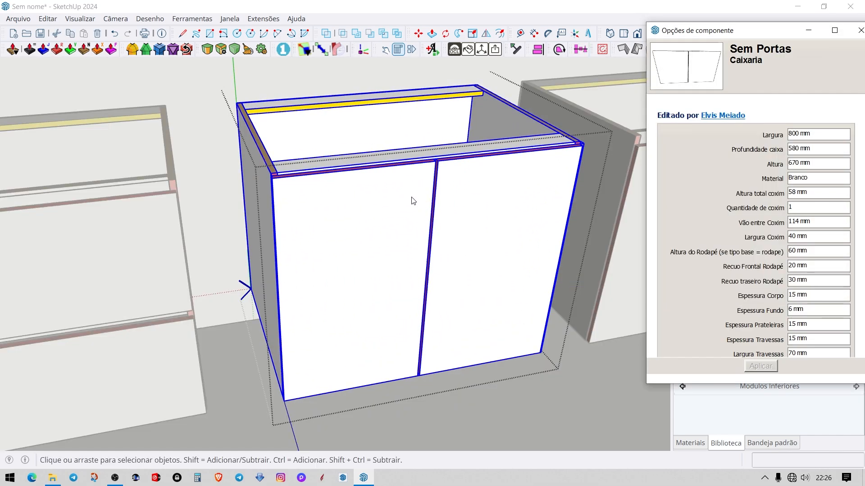
{"action": "double_click", "coordinate": [411, 196]}
{"action": "left_click", "coordinate": [411, 199]}
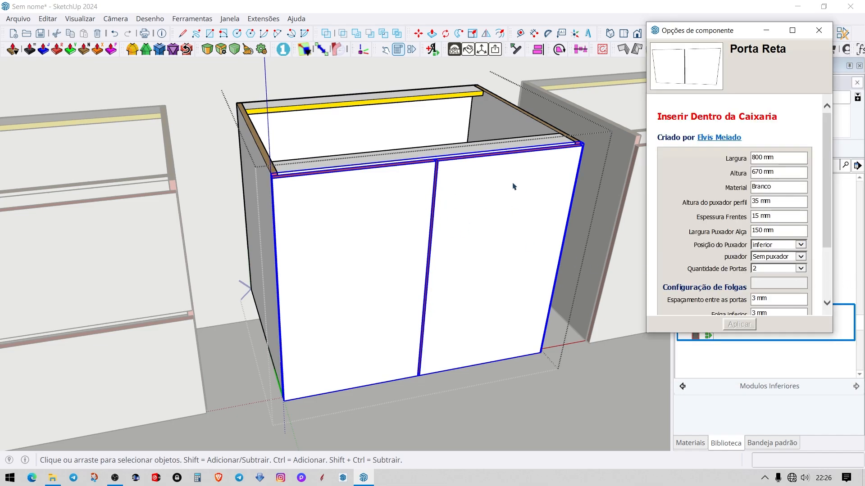
{"action": "left_click", "coordinate": [771, 260]}
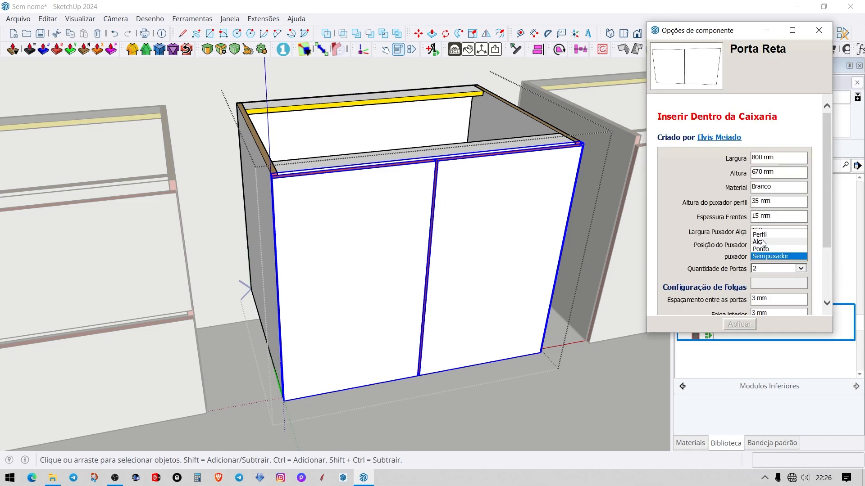
{"action": "left_click", "coordinate": [762, 243]}
{"action": "left_click", "coordinate": [738, 325]}
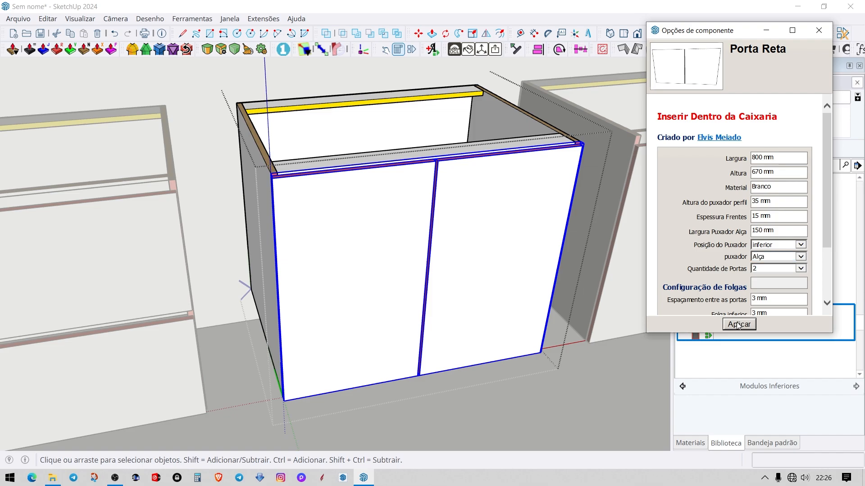
{"action": "key", "text": "Escape"}
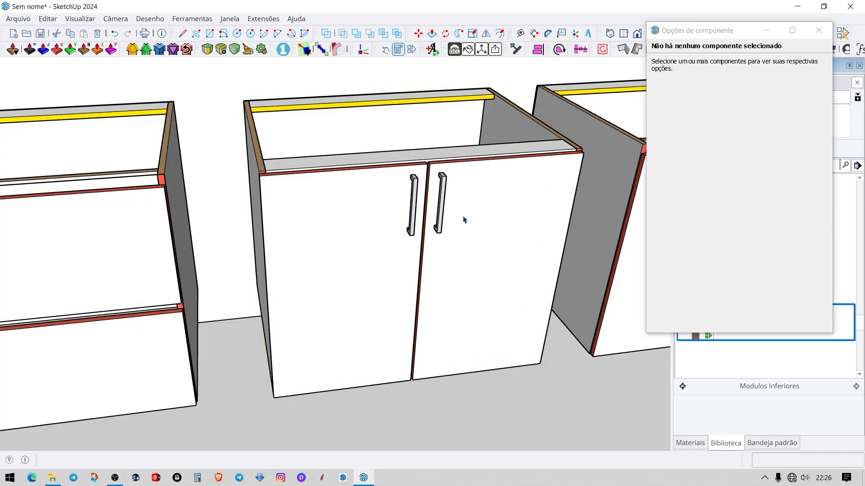
Select the two-door cabinet and use Interact on its rear top crosspiece to turn it upright.
{"action": "scroll", "coordinate": [466, 219], "scroll_direction": "down", "scroll_amount": 2}
{"action": "left_click", "coordinate": [466, 219]}
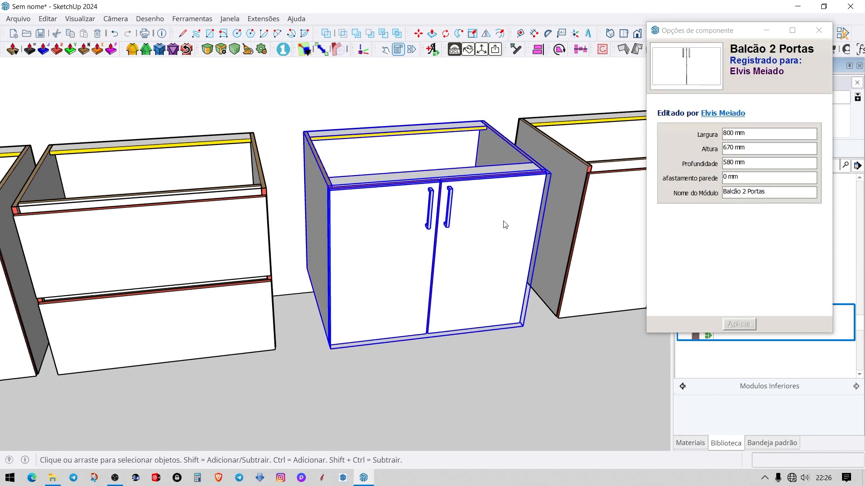
{"action": "middle_click_drag", "start_coordinate": [461, 230], "coordinate": [392, 190]}
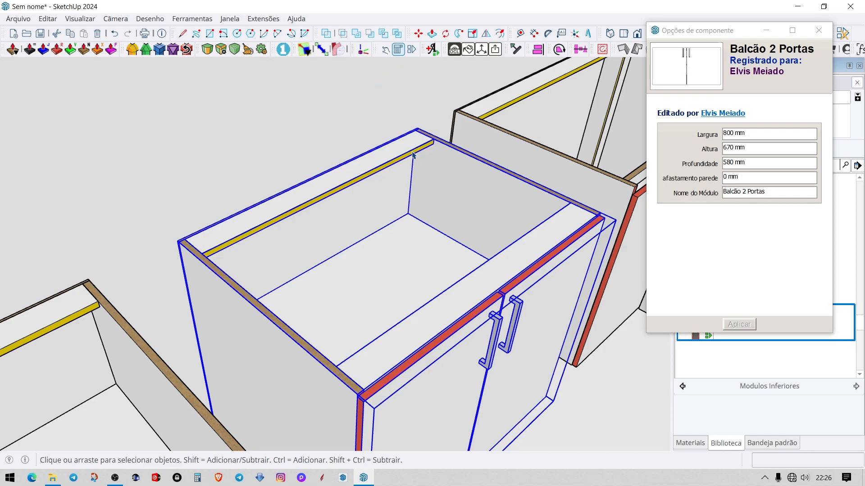
{"action": "left_click", "coordinate": [385, 51]}
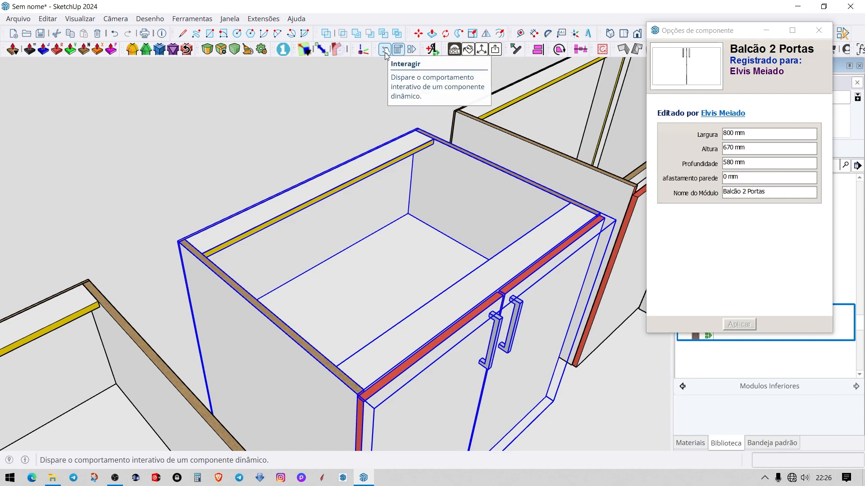
{"action": "left_click", "coordinate": [361, 171]}
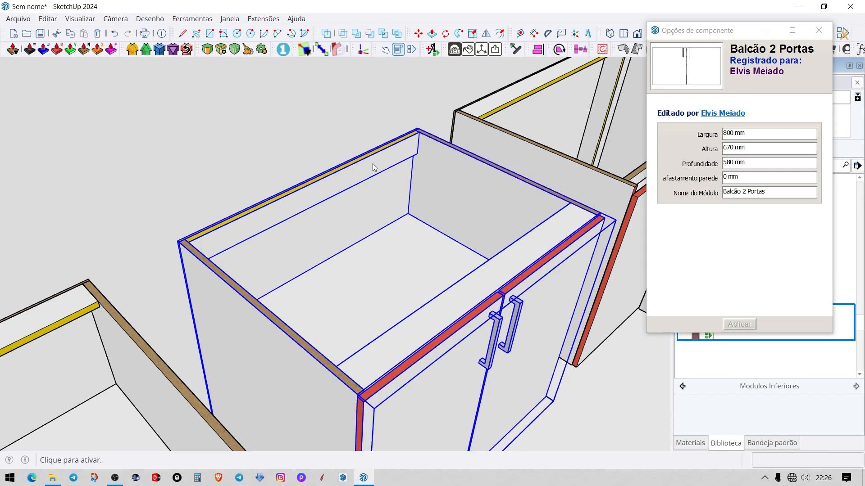
{"action": "middle_click_drag", "start_coordinate": [417, 165], "coordinate": [330, 214]}
{"action": "key", "text": "space"}
Inspect the two-door cabinet's upright rear crosspiece and its edge banding from inside and above.
{"action": "scroll", "coordinate": [380, 170], "scroll_direction": "up", "scroll_amount": 3}
{"action": "scroll", "coordinate": [237, 143], "scroll_direction": "up", "scroll_amount": 6}
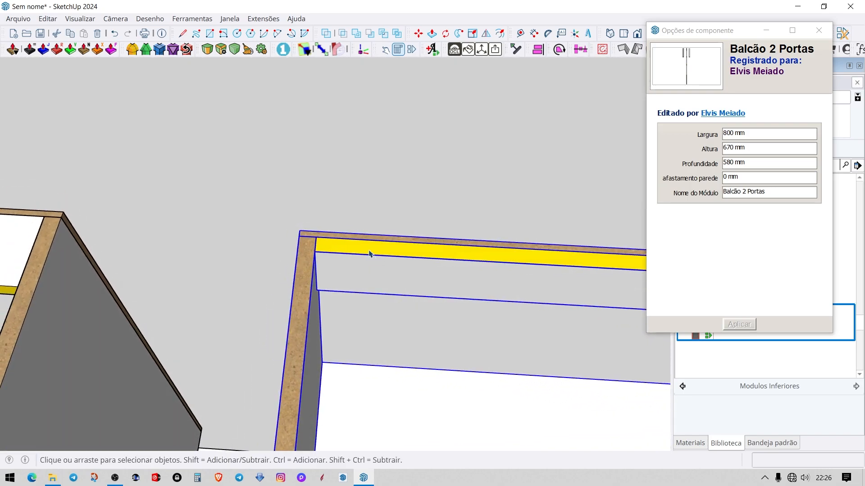
{"action": "scroll", "coordinate": [314, 244], "scroll_direction": "up", "scroll_amount": 2}
{"action": "middle_click_drag", "start_coordinate": [312, 244], "coordinate": [388, 225]}
{"action": "scroll", "coordinate": [296, 235], "scroll_direction": "down", "scroll_amount": 4}
{"action": "scroll", "coordinate": [388, 226], "scroll_direction": "up", "scroll_amount": 2}
{"action": "middle_click_drag", "start_coordinate": [409, 188], "coordinate": [431, 157]}
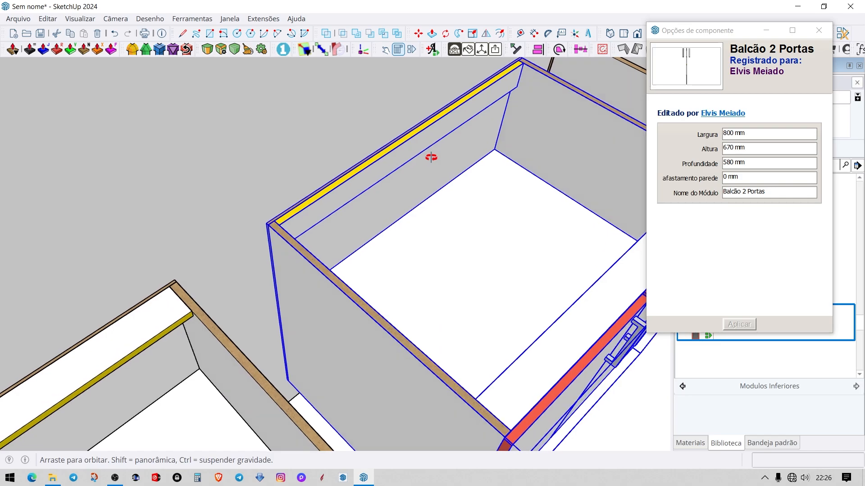
{"action": "scroll", "coordinate": [347, 177], "scroll_direction": "down", "scroll_amount": 2}
{"action": "middle_click_drag", "start_coordinate": [401, 216], "coordinate": [340, 184]}
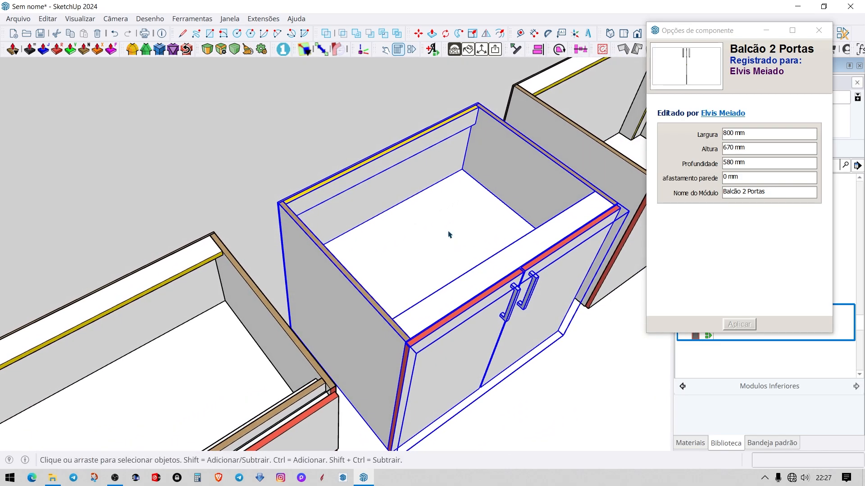
{"action": "scroll", "coordinate": [354, 206], "scroll_direction": "up", "scroll_amount": 2}
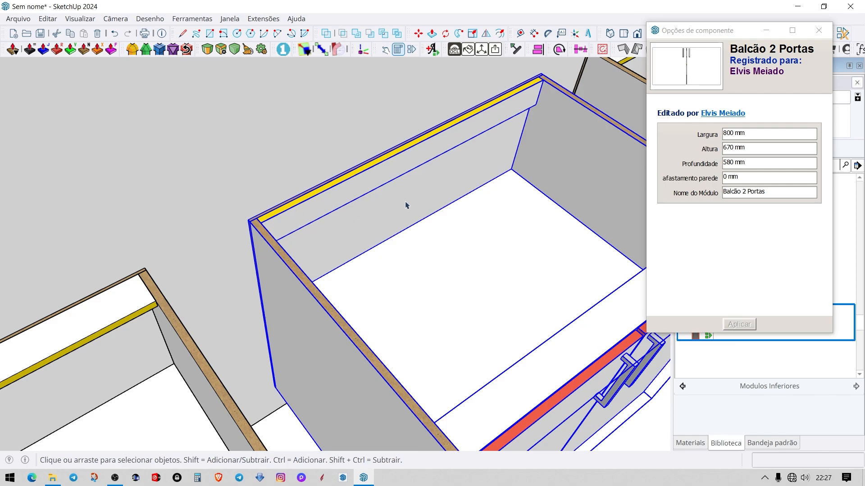
Open the two-door cabinet, select its Caixaria carcass component, set Fundo to Rasgado, and apply the change.
{"action": "double_click", "coordinate": [288, 286]}
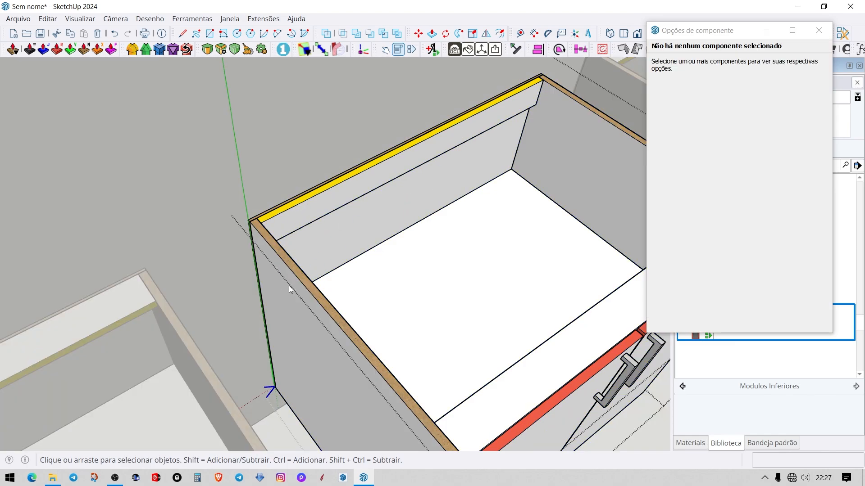
{"action": "left_click", "coordinate": [289, 286]}
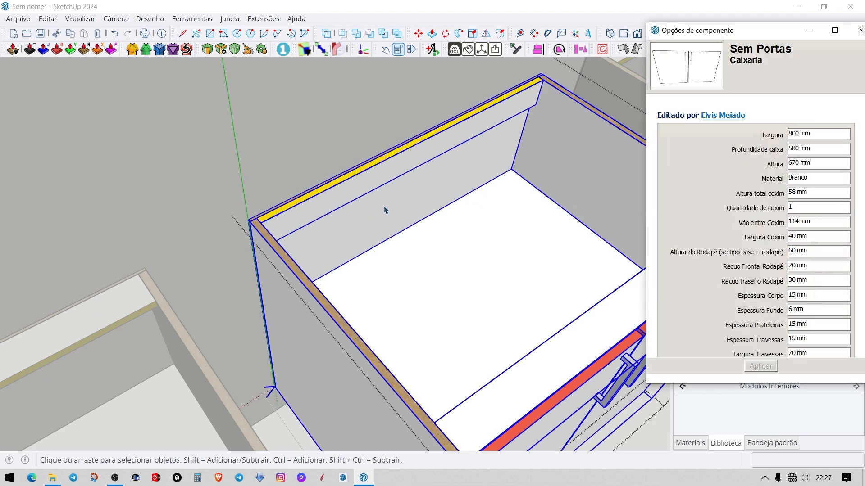
{"action": "scroll", "coordinate": [746, 252], "scroll_direction": "down", "scroll_amount": 4}
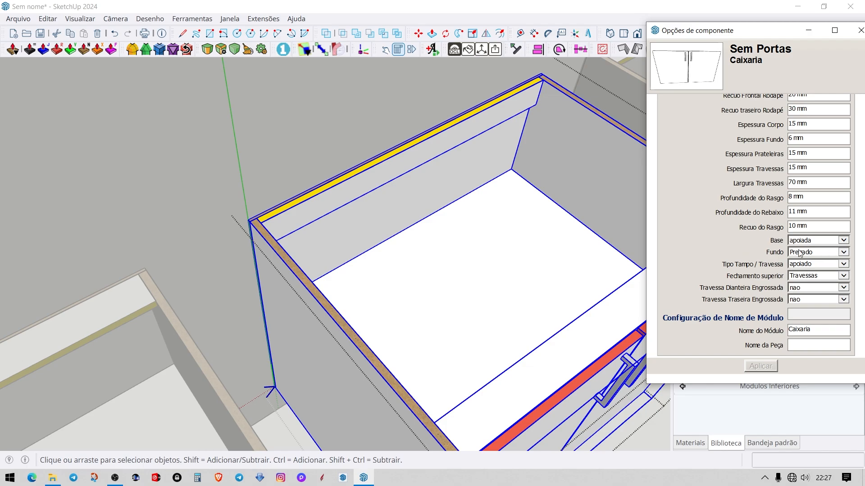
{"action": "left_click", "coordinate": [804, 253]}
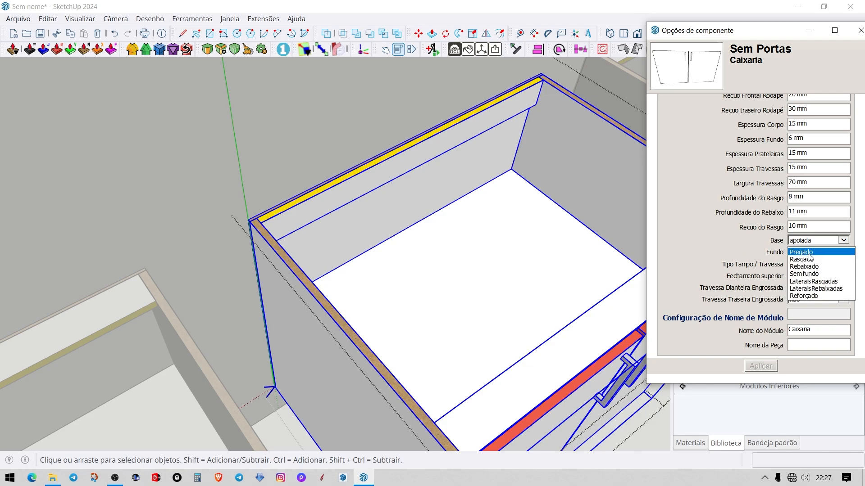
{"action": "left_click", "coordinate": [809, 260]}
{"action": "left_click", "coordinate": [761, 365]}
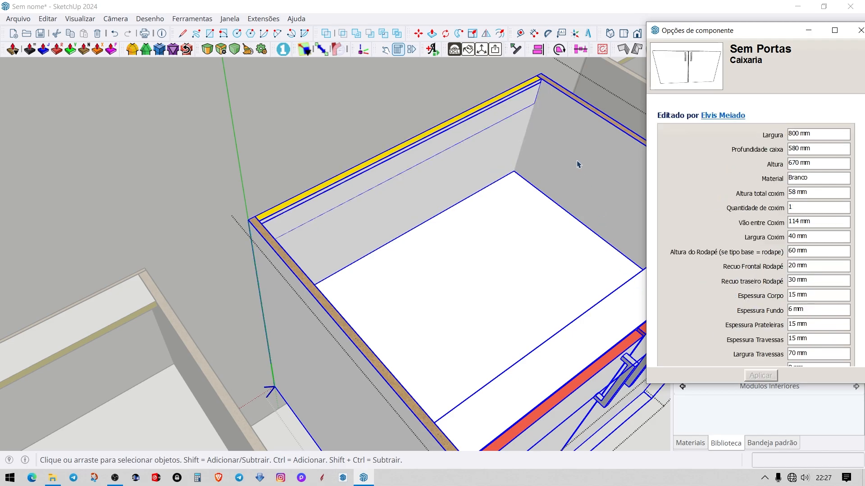
Use Interact on the cabinet's rear top crosspiece to lay it flat.
{"action": "scroll", "coordinate": [390, 205], "scroll_direction": "up", "scroll_amount": 3}
{"action": "middle_click_drag", "start_coordinate": [344, 201], "coordinate": [324, 204]}
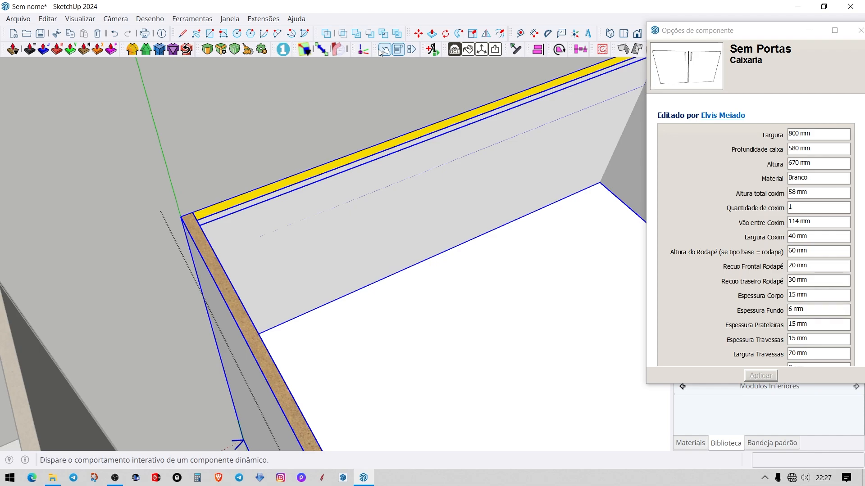
{"action": "left_click", "coordinate": [351, 166]}
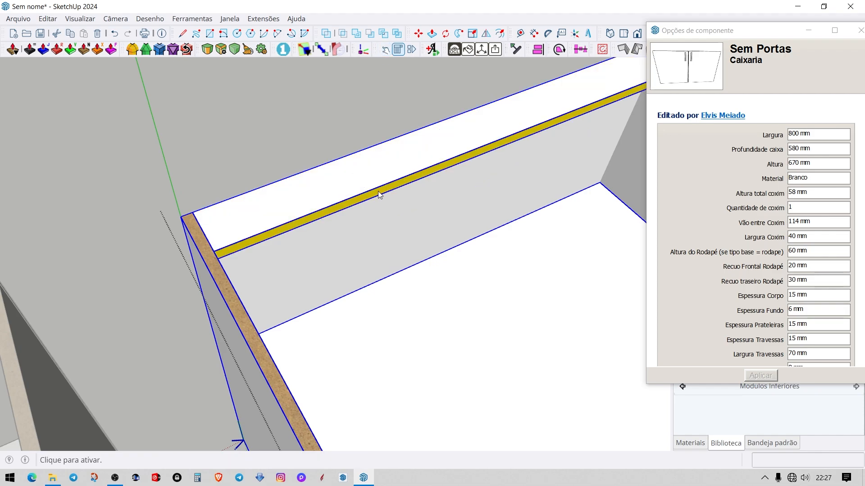
Switch on X-ray display and examine how the grooved back meets the rear crosspiece and side panels at the upper corners.
{"action": "middle_click_drag", "start_coordinate": [378, 192], "coordinate": [240, 158]}
{"action": "key", "text": "x"}
{"action": "scroll", "coordinate": [206, 131], "scroll_direction": "up", "scroll_amount": 4}
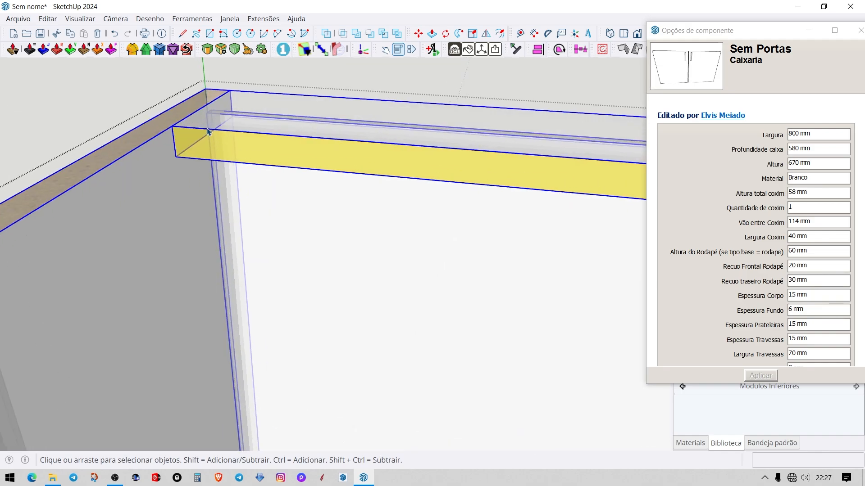
{"action": "middle_click_drag", "start_coordinate": [207, 131], "coordinate": [246, 7]}
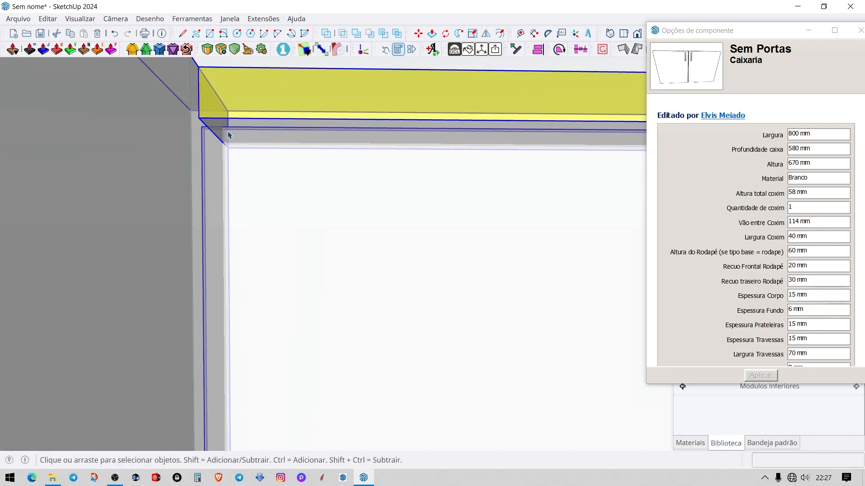
{"action": "middle_click_drag", "start_coordinate": [239, 138], "coordinate": [430, 81]}
{"action": "scroll", "coordinate": [392, 316], "scroll_direction": "down", "scroll_amount": 5}
{"action": "middle_click_drag", "start_coordinate": [391, 319], "coordinate": [346, 447]}
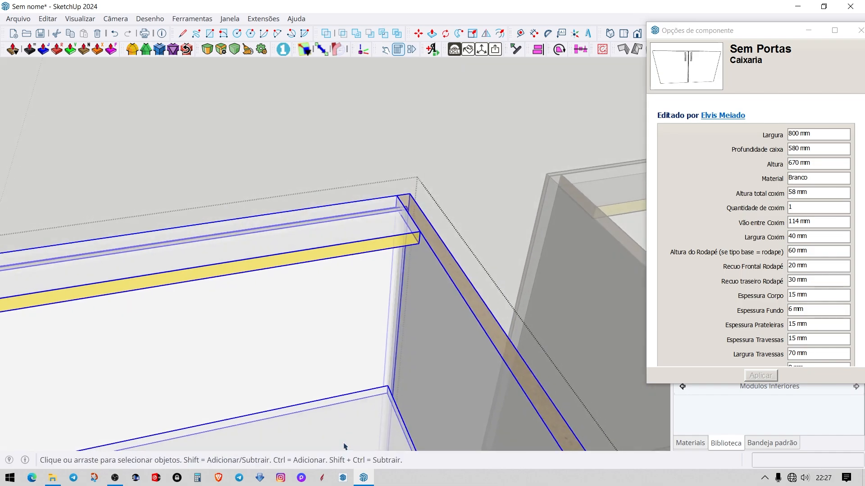
Examine how the grooved back panel sits in the sides and behind the shelf, inside the rear corner.
{"action": "scroll", "coordinate": [346, 447], "scroll_direction": "up", "scroll_amount": 3}
{"action": "middle_click_drag", "start_coordinate": [365, 409], "coordinate": [608, 281], "text": "shift"}
{"action": "scroll", "coordinate": [488, 278], "scroll_direction": "up", "scroll_amount": 2}
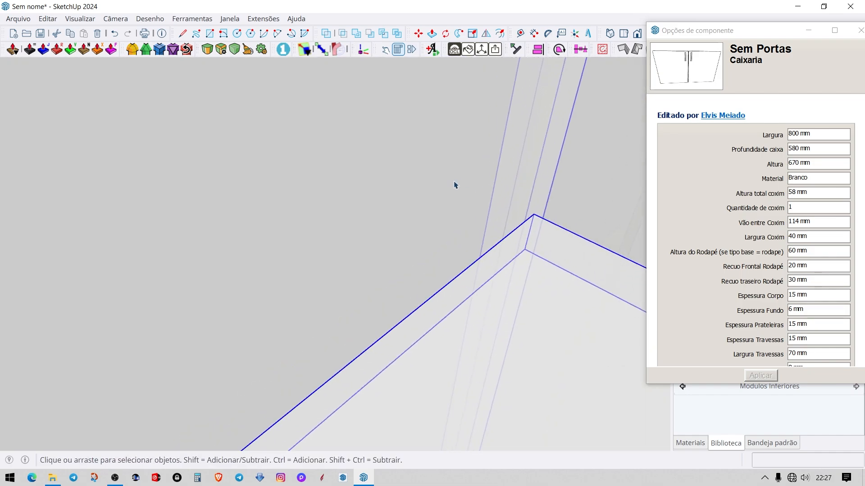
{"action": "middle_click_drag", "start_coordinate": [455, 186], "coordinate": [388, 245]}
{"action": "scroll", "coordinate": [321, 349], "scroll_direction": "up", "scroll_amount": 3}
{"action": "scroll", "coordinate": [360, 374], "scroll_direction": "down", "scroll_amount": 2}
{"action": "scroll", "coordinate": [361, 374], "scroll_direction": "down", "scroll_amount": 5}
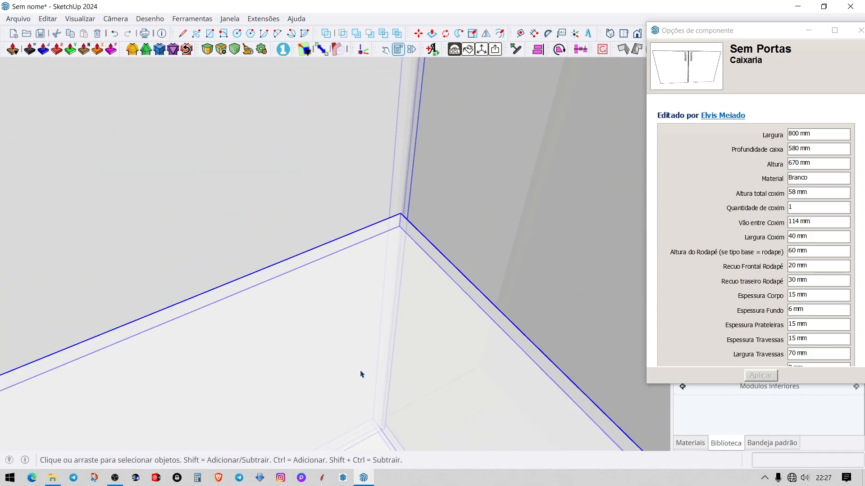
{"action": "middle_click_drag", "start_coordinate": [376, 376], "coordinate": [521, 253]}
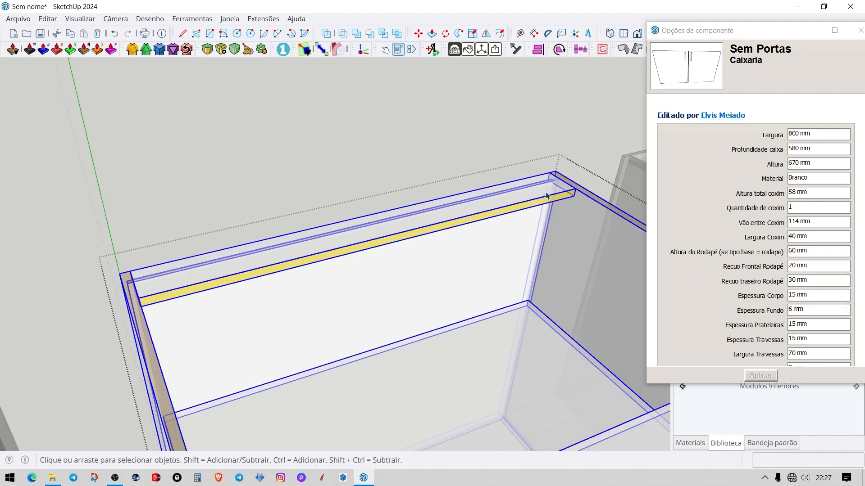
Set the carcass's Fundo to Rebaixado, apply it, and check the recessed back at the upper rear corner.
{"action": "scroll", "coordinate": [779, 230], "scroll_direction": "down", "scroll_amount": 3}
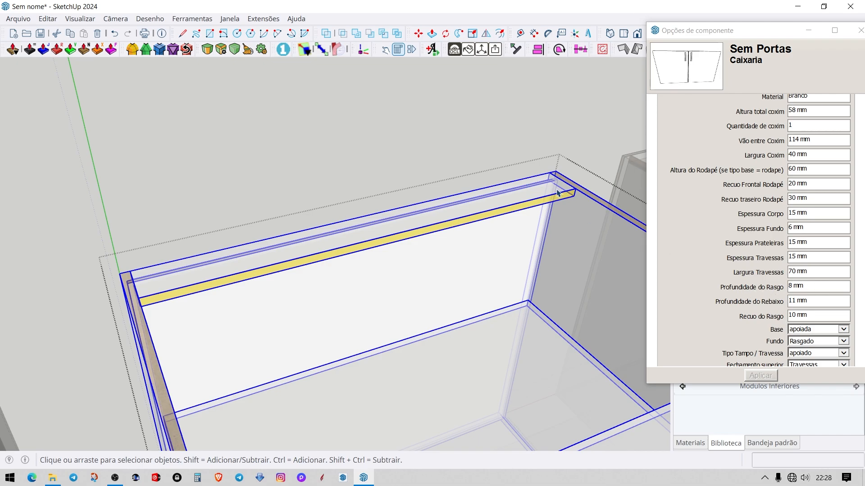
{"action": "middle_click_drag", "start_coordinate": [558, 193], "coordinate": [469, 271]}
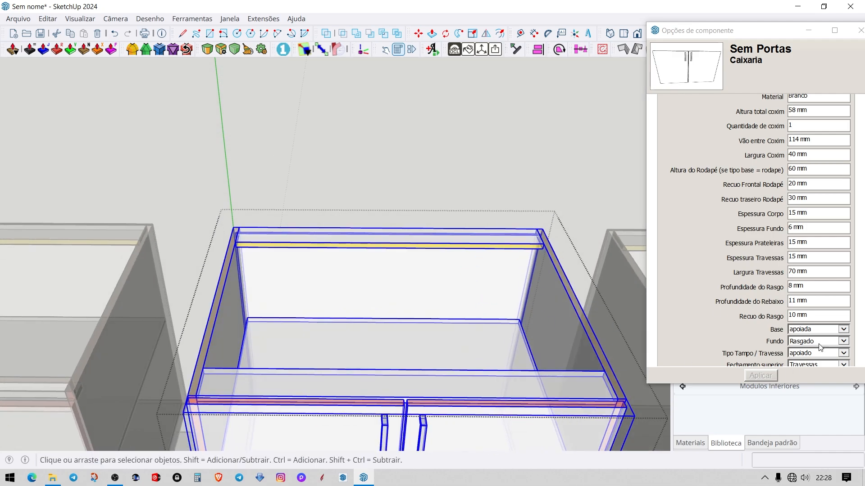
{"action": "left_click", "coordinate": [799, 345]}
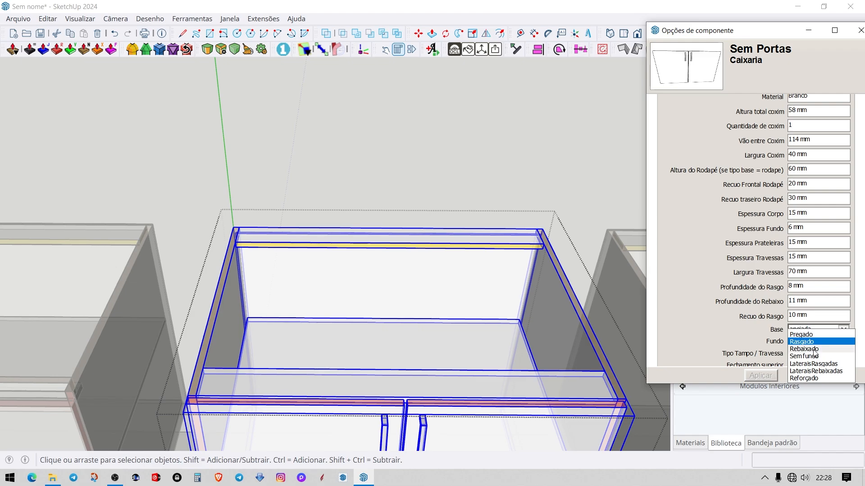
{"action": "left_click", "coordinate": [804, 351]}
{"action": "left_click", "coordinate": [758, 377]}
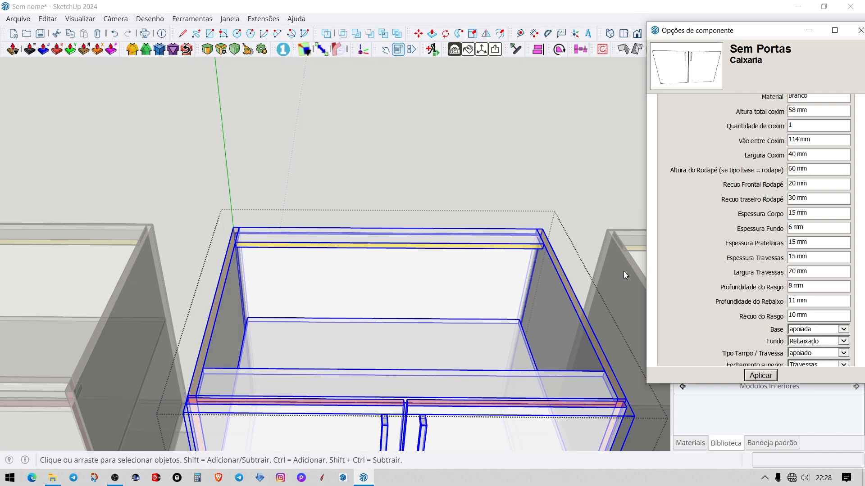
{"action": "middle_click_drag", "start_coordinate": [522, 267], "coordinate": [572, 288]}
{"action": "scroll", "coordinate": [509, 210], "scroll_direction": "up", "scroll_amount": 10}
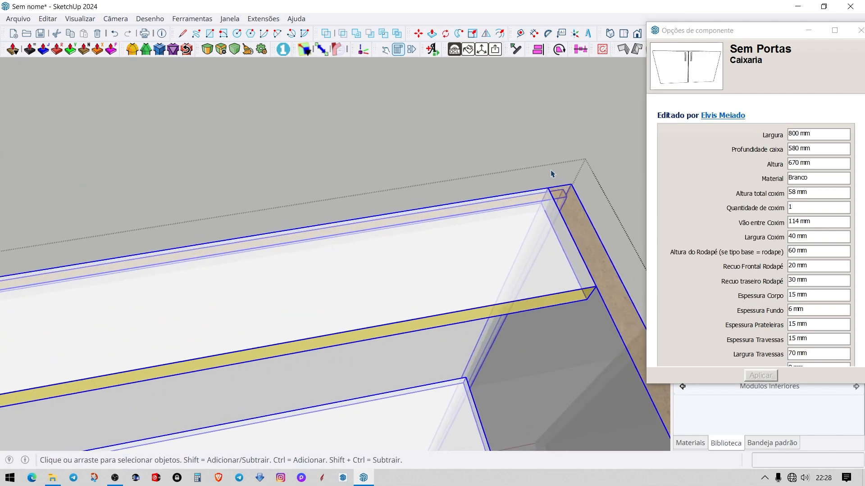
{"action": "middle_click_drag", "start_coordinate": [551, 217], "coordinate": [562, 243]}
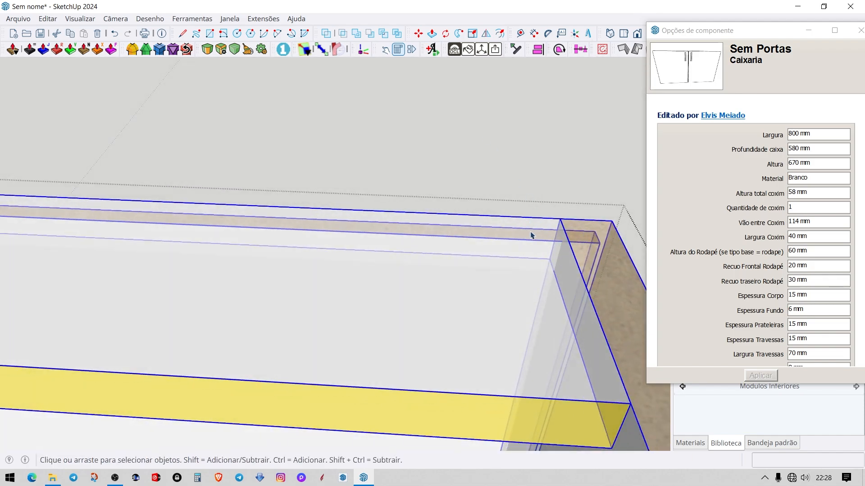
{"action": "scroll", "coordinate": [532, 235], "scroll_direction": "down", "scroll_amount": 10}
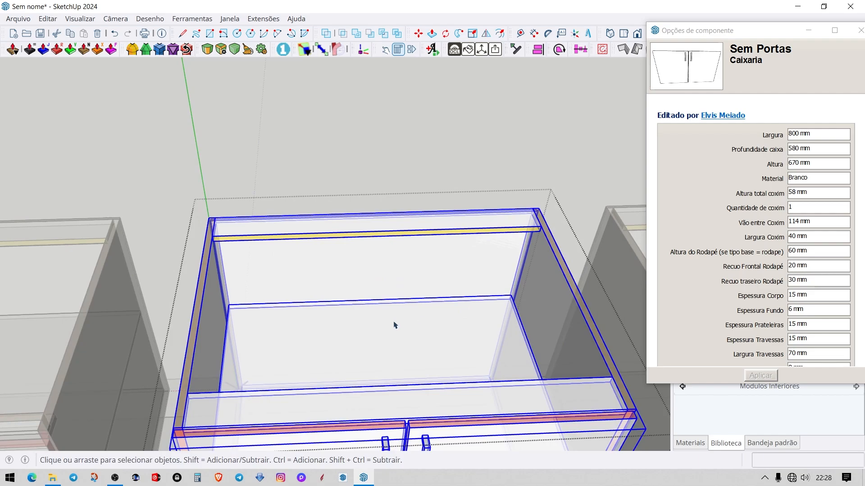
{"action": "middle_click_drag", "start_coordinate": [426, 302], "coordinate": [471, 309]}
Set the carcass's Fundo to Semfundo, apply it, and check the open rear of the cabinet.
{"action": "scroll", "coordinate": [744, 272], "scroll_direction": "down", "scroll_amount": 4}
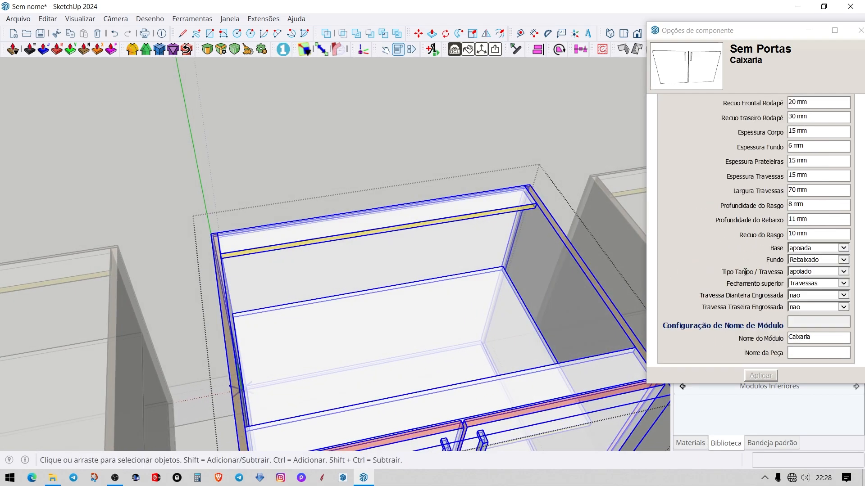
{"action": "left_click", "coordinate": [813, 265]}
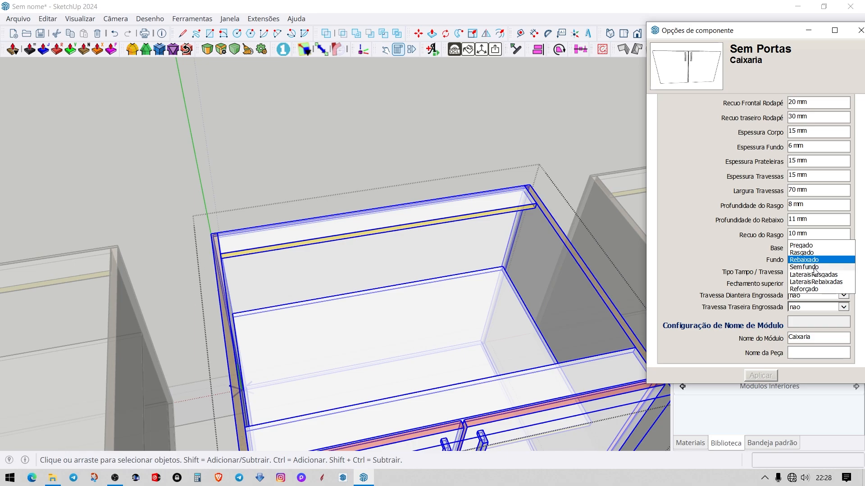
{"action": "left_click", "coordinate": [816, 272]}
{"action": "left_click", "coordinate": [764, 375]}
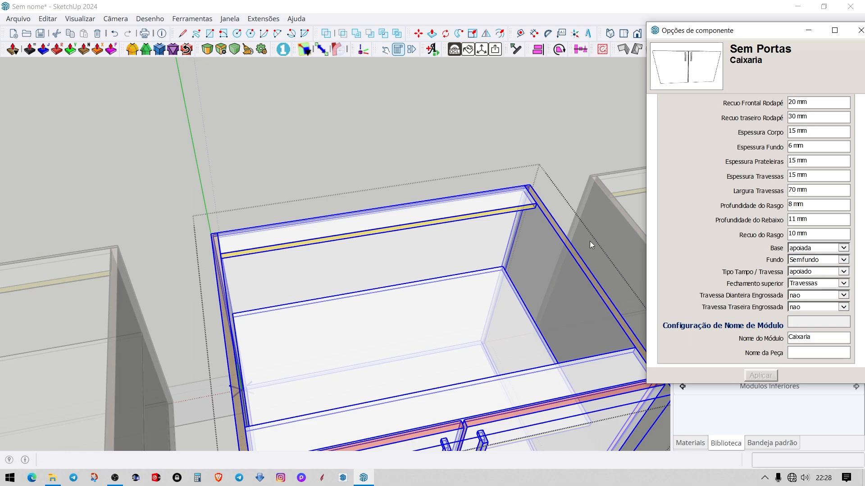
{"action": "scroll", "coordinate": [524, 201], "scroll_direction": "up", "scroll_amount": 2}
{"action": "middle_click_drag", "start_coordinate": [525, 208], "coordinate": [485, 286]}
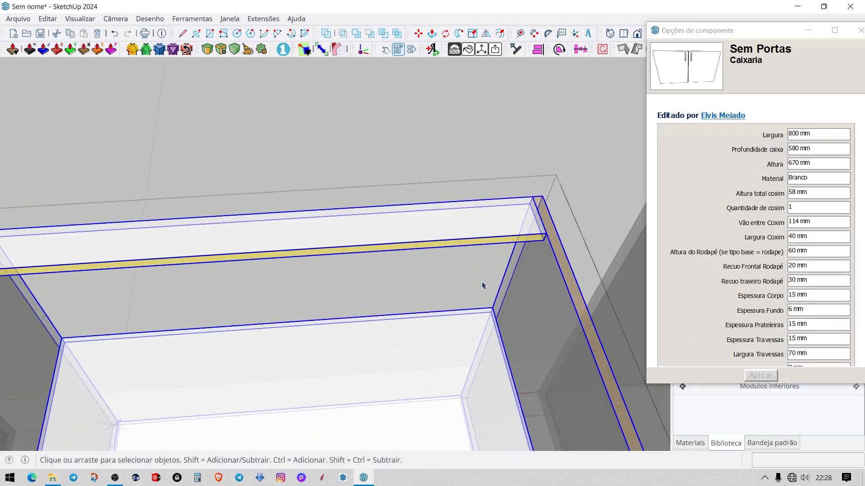
{"action": "scroll", "coordinate": [494, 318], "scroll_direction": "down", "scroll_amount": 3}
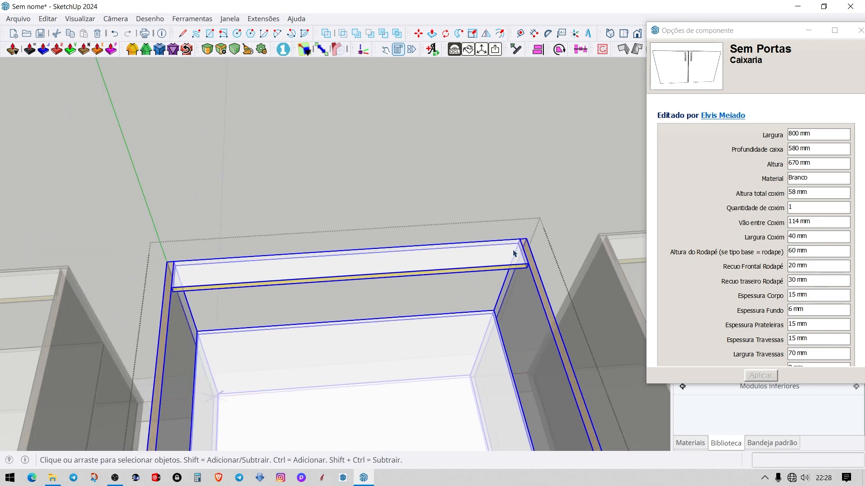
{"action": "scroll", "coordinate": [490, 260], "scroll_direction": "down", "scroll_amount": 2}
{"action": "middle_click_drag", "start_coordinate": [480, 328], "coordinate": [467, 336]}
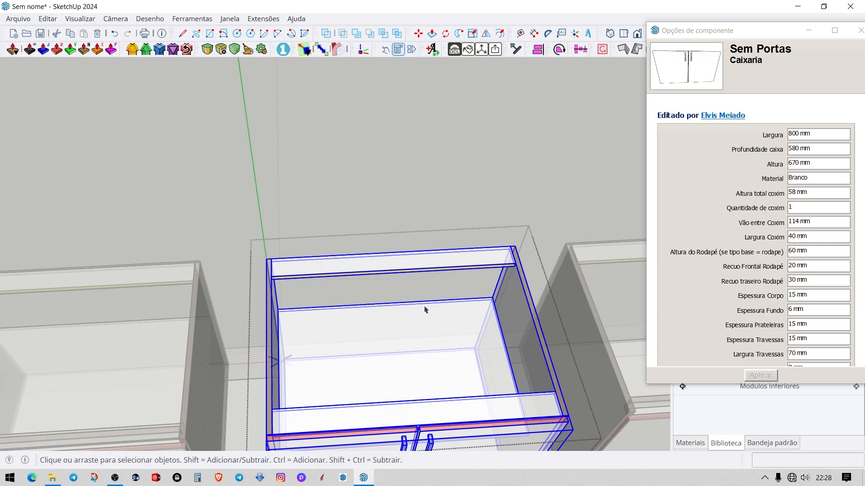
Set the carcass's Fundo to LateraisRasgadas and apply the change.
{"action": "scroll", "coordinate": [789, 240], "scroll_direction": "down", "scroll_amount": 3}
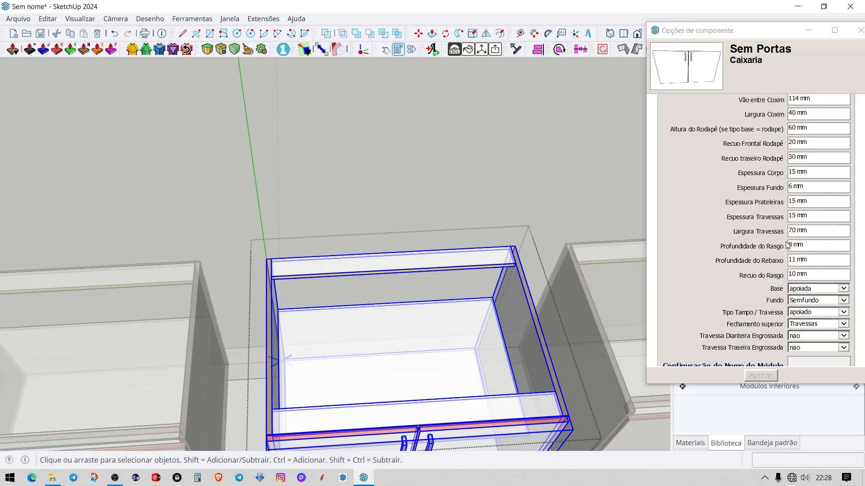
{"action": "left_click", "coordinate": [812, 300]}
{"action": "left_click", "coordinate": [813, 308]}
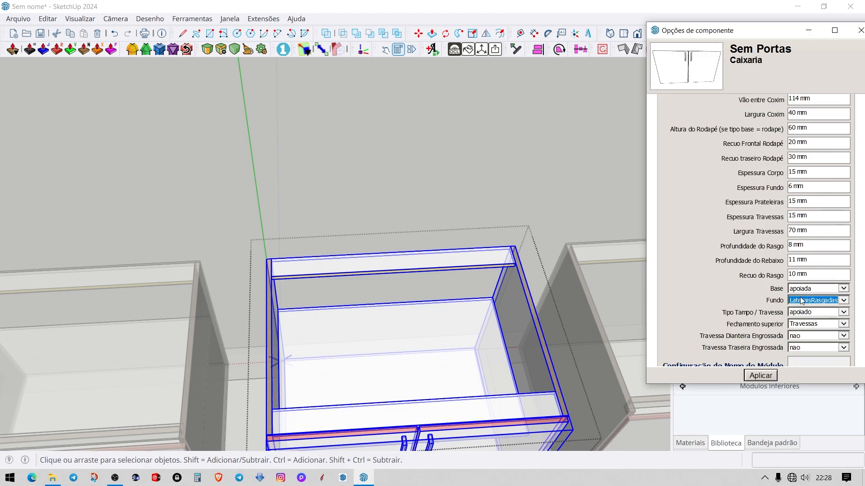
{"action": "left_click", "coordinate": [758, 375]}
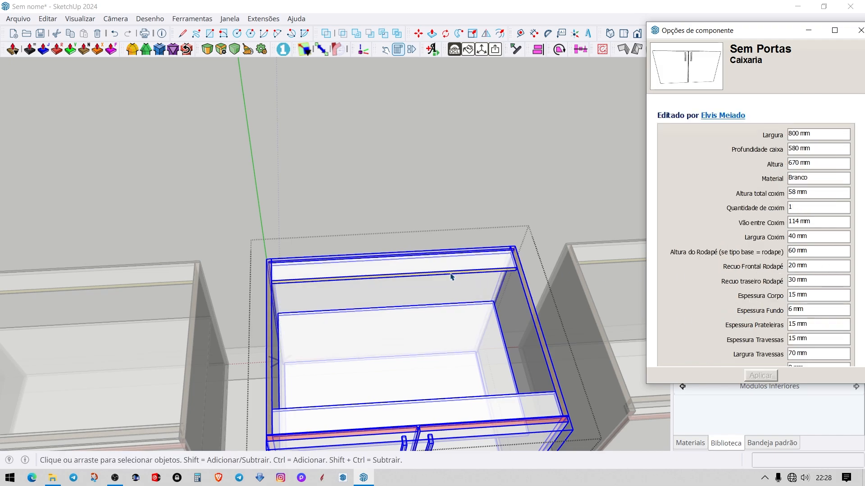
Inspect the back panel's fit in the side-panel grooves at both upper rear corners and review the carcass's groove options.
{"action": "middle_click", "coordinate": [521, 251]}
{"action": "scroll", "coordinate": [520, 265], "scroll_direction": "up", "scroll_amount": 4}
{"action": "scroll", "coordinate": [520, 268], "scroll_direction": "up", "scroll_amount": 3}
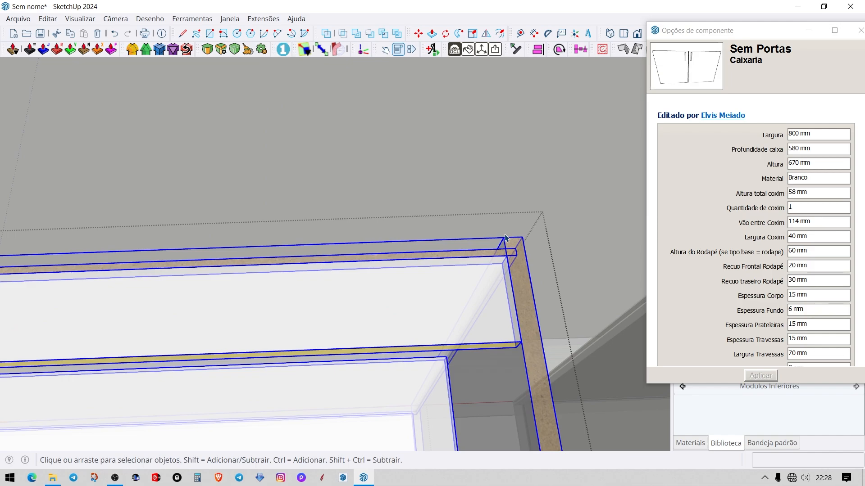
{"action": "scroll", "coordinate": [513, 248], "scroll_direction": "down", "scroll_amount": 1}
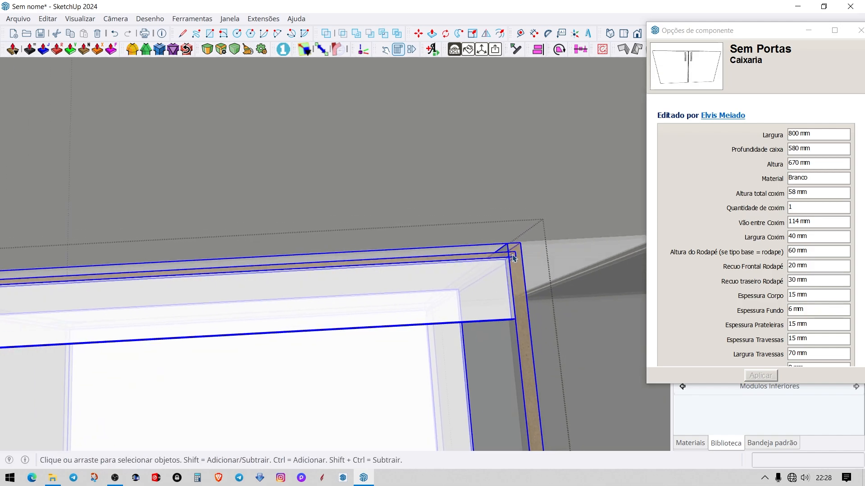
{"action": "scroll", "coordinate": [522, 260], "scroll_direction": "down", "scroll_amount": 3}
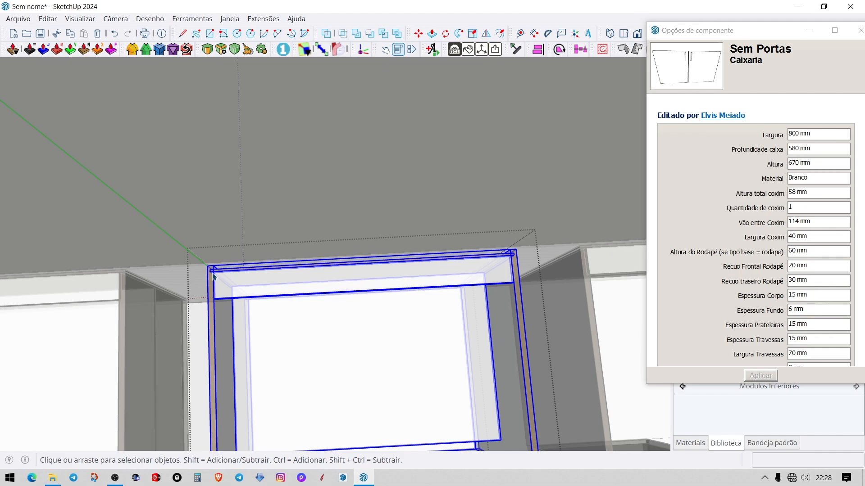
{"action": "scroll", "coordinate": [213, 275], "scroll_direction": "up", "scroll_amount": 3}
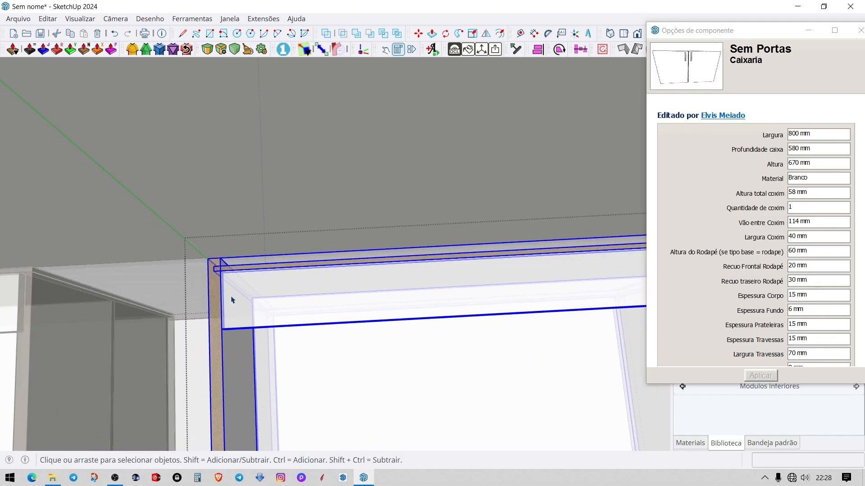
{"action": "middle_click_drag", "start_coordinate": [232, 297], "coordinate": [343, 347]}
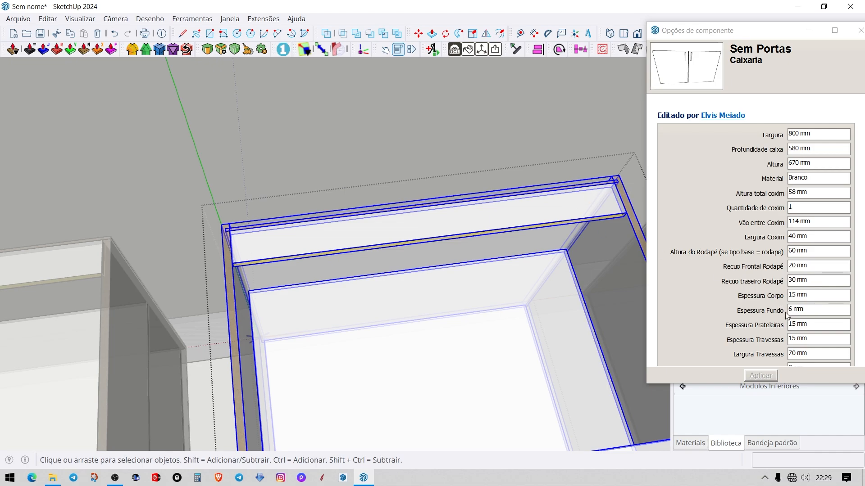
{"action": "scroll", "coordinate": [787, 315], "scroll_direction": "down", "scroll_amount": 3}
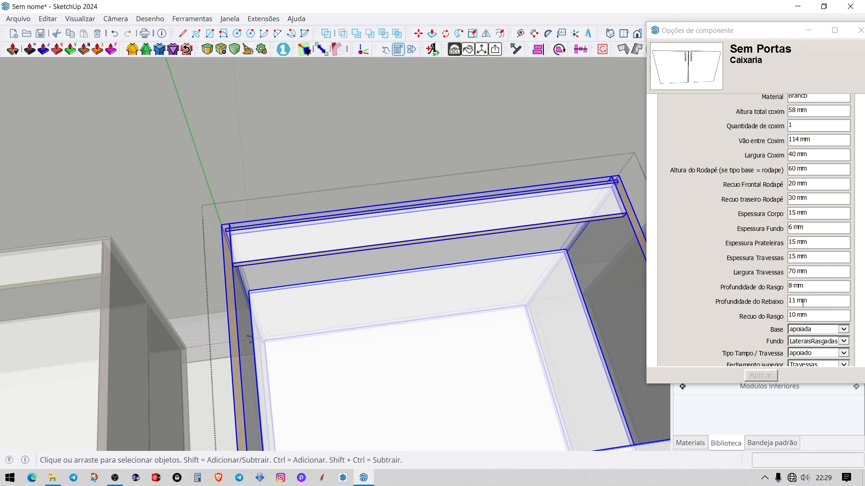
Set the carcass's Recuo do Rasgo to 15 mm, apply it, and check the back-panel groove offset at the upper rear corner.
{"action": "left_click", "coordinate": [806, 316]}
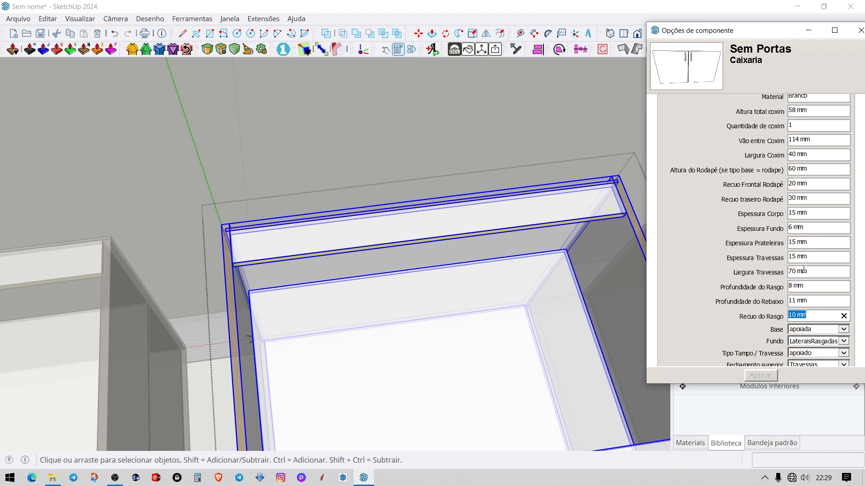
{"action": "type", "text": "1"}
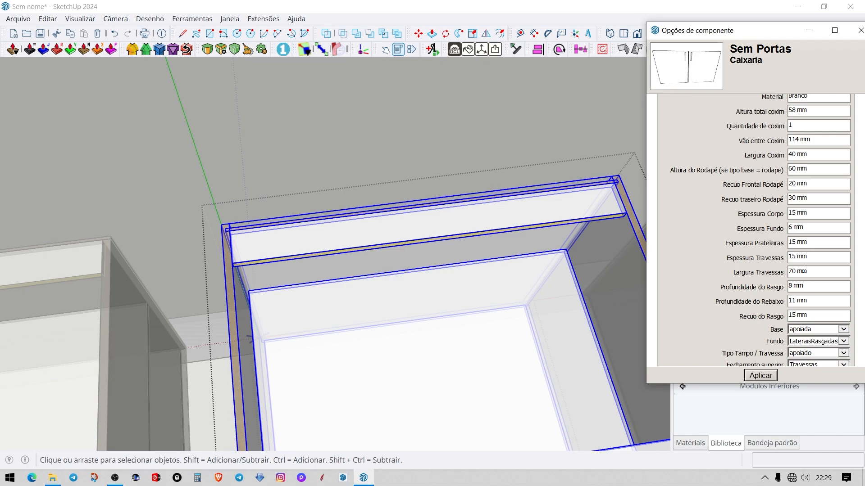
{"action": "key", "text": "Return"}
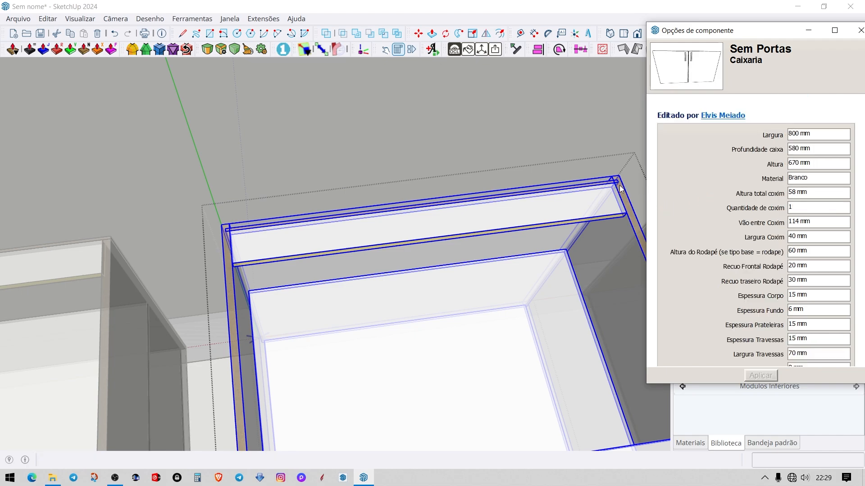
{"action": "scroll", "coordinate": [609, 194], "scroll_direction": "up", "scroll_amount": 5}
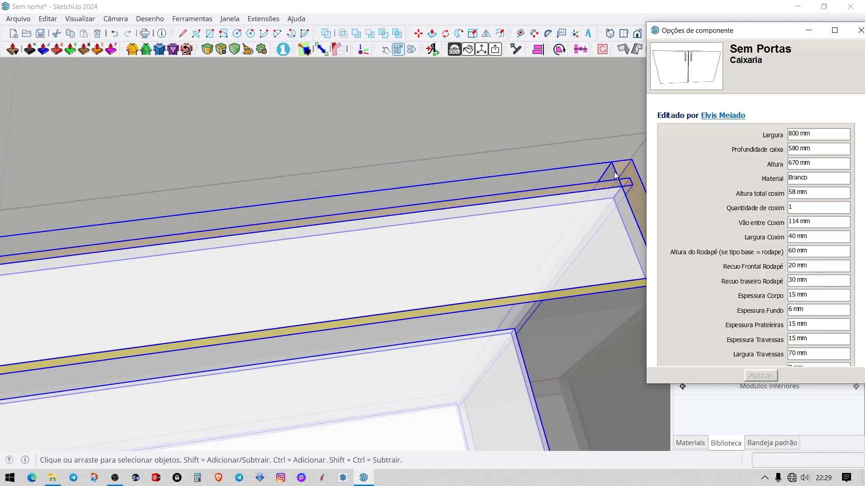
{"action": "scroll", "coordinate": [595, 190], "scroll_direction": "down", "scroll_amount": 3}
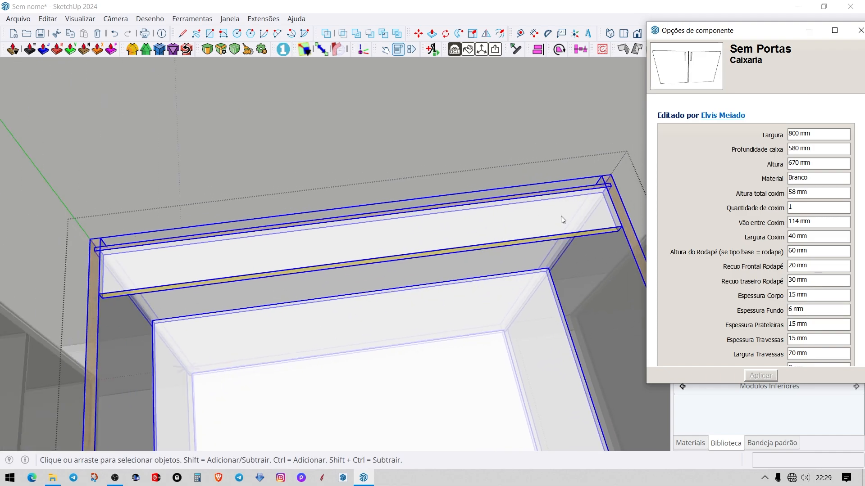
{"action": "scroll", "coordinate": [562, 220], "scroll_direction": "down", "scroll_amount": 3}
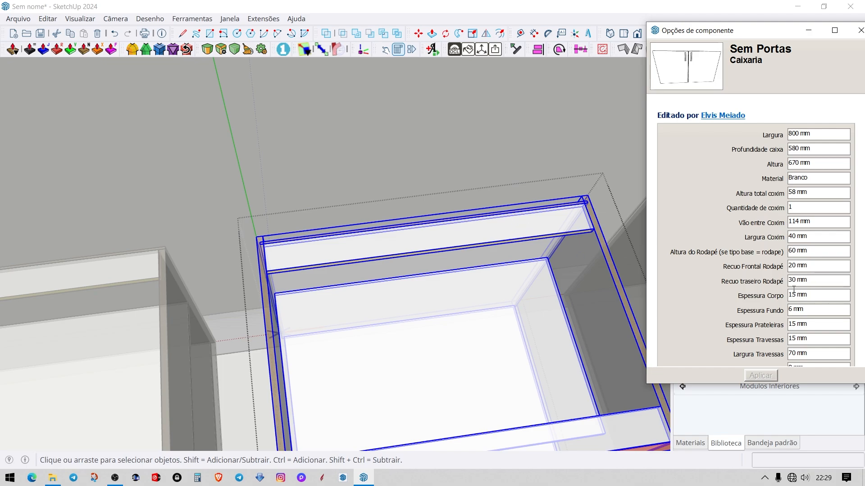
Set the carcass's Recuo do Rasgo to 10 mm and apply the change.
{"action": "scroll", "coordinate": [803, 311], "scroll_direction": "down", "scroll_amount": 3}
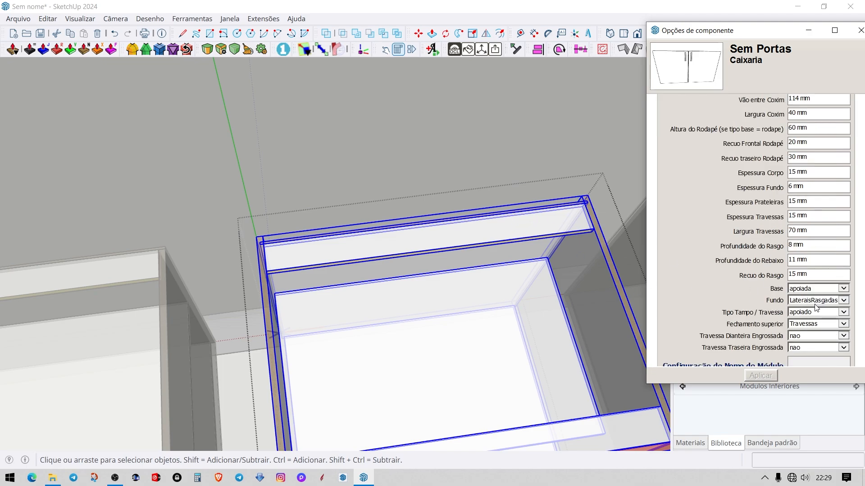
{"action": "left_click", "coordinate": [806, 275]}
{"action": "type", "text": "10"}
{"action": "key", "text": "Tab"}
{"action": "key", "text": "Return"}
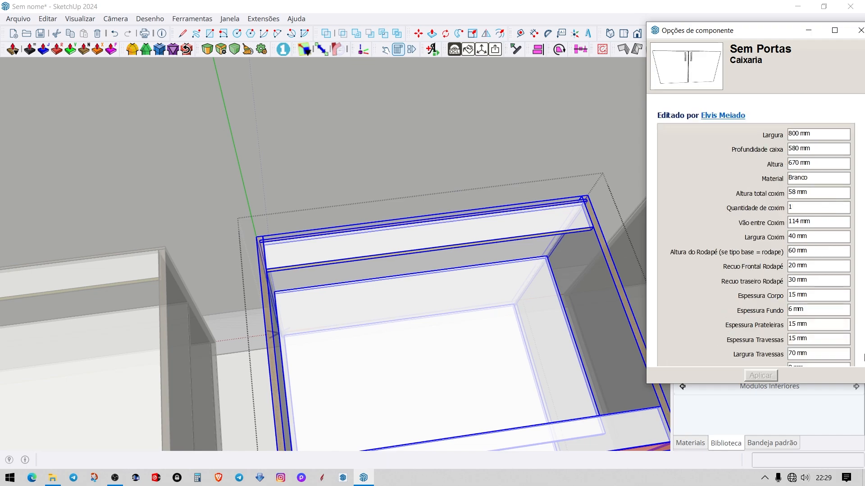
Set the carcass's Fundo to LateraisRebaixadas, apply it, and check the rebated side panel at the upper rear corner.
{"action": "scroll", "coordinate": [791, 325], "scroll_direction": "down", "scroll_amount": 4}
{"action": "left_click", "coordinate": [811, 253]}
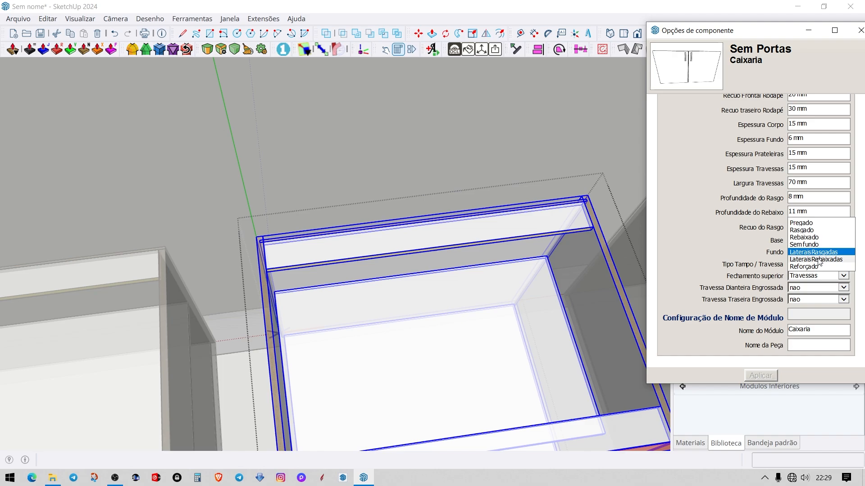
{"action": "left_click", "coordinate": [812, 261]}
{"action": "left_click", "coordinate": [760, 377]}
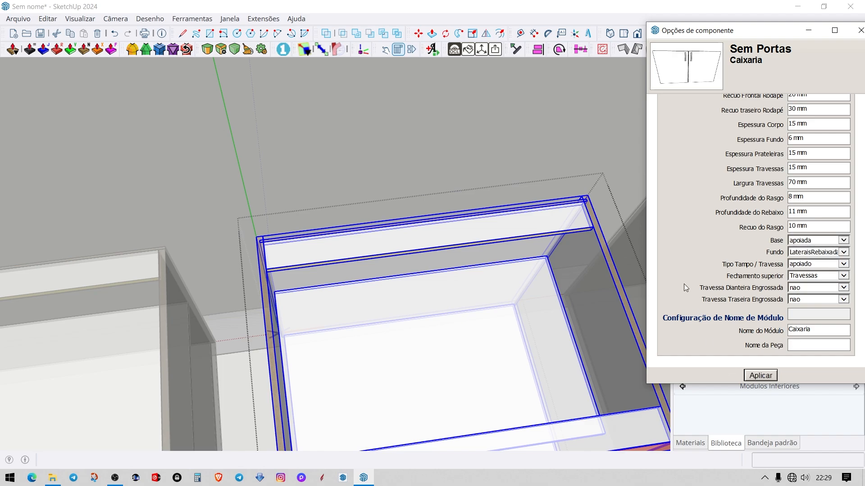
{"action": "scroll", "coordinate": [581, 209], "scroll_direction": "up", "scroll_amount": 5}
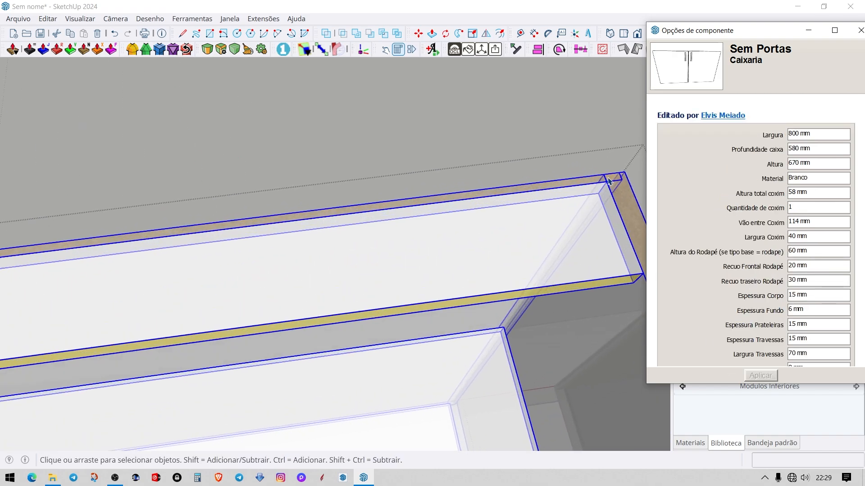
{"action": "scroll", "coordinate": [594, 188], "scroll_direction": "down", "scroll_amount": 3}
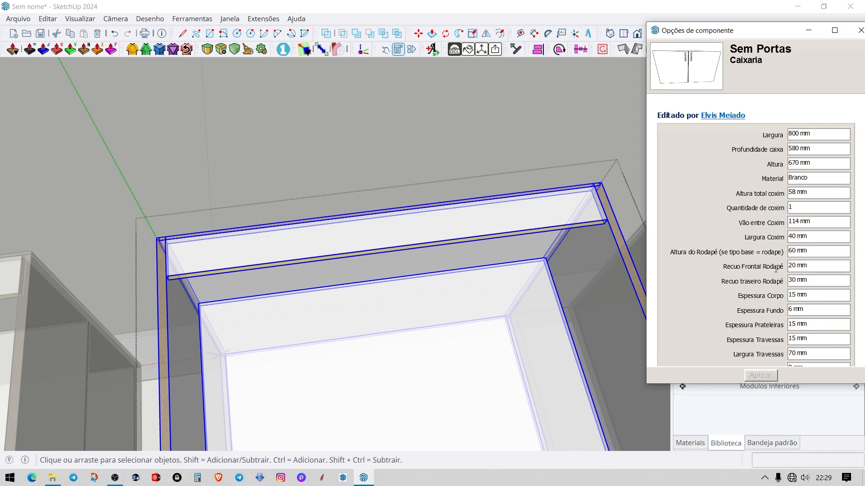
Set the carcass's Fundo to Reforçado, apply it, and check the reinforced back of the cabinet.
{"action": "scroll", "coordinate": [776, 268], "scroll_direction": "down", "scroll_amount": 4}
{"action": "left_click", "coordinate": [820, 260]}
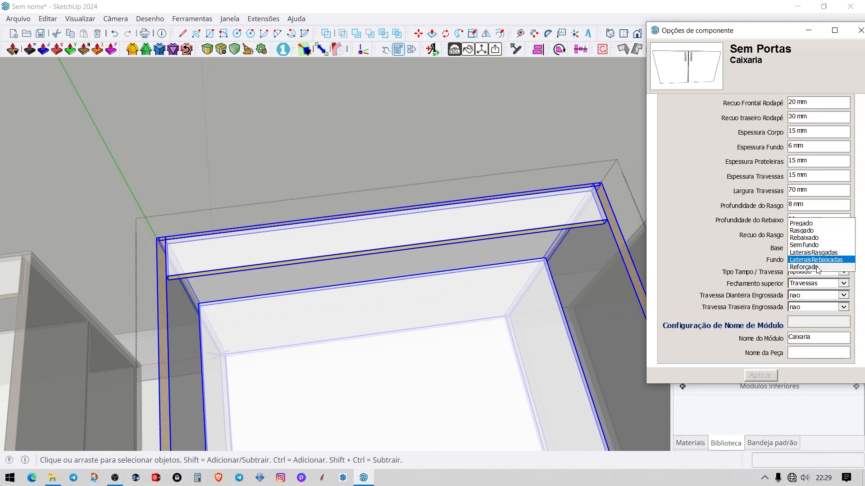
{"action": "left_click", "coordinate": [808, 241]}
{"action": "left_click", "coordinate": [752, 375]}
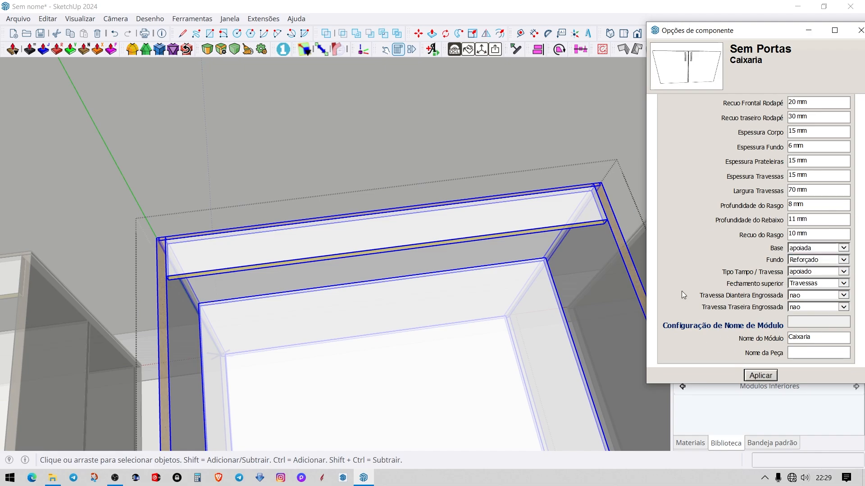
{"action": "middle_click_drag", "start_coordinate": [513, 247], "coordinate": [567, 203]}
{"action": "scroll", "coordinate": [392, 232], "scroll_direction": "down", "scroll_amount": 4}
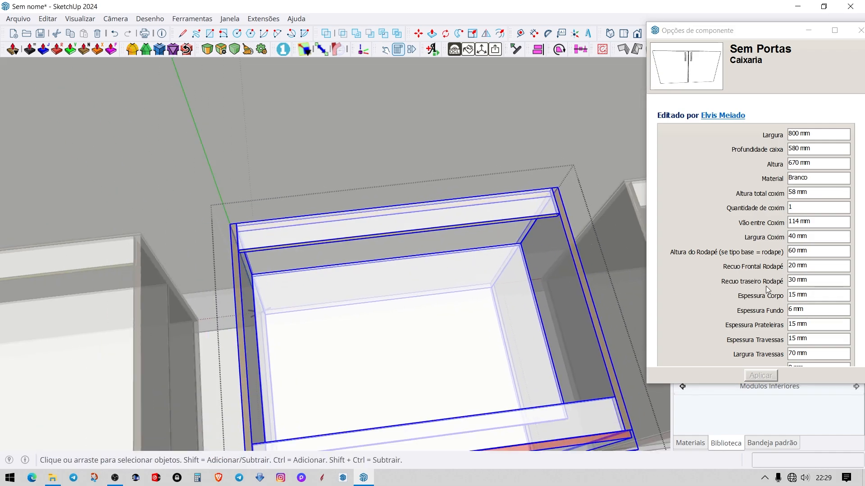
Set the carcass's Fundo to Pregado, apply it, and check the cabinet from above.
{"action": "scroll", "coordinate": [767, 288], "scroll_direction": "down", "scroll_amount": 4}
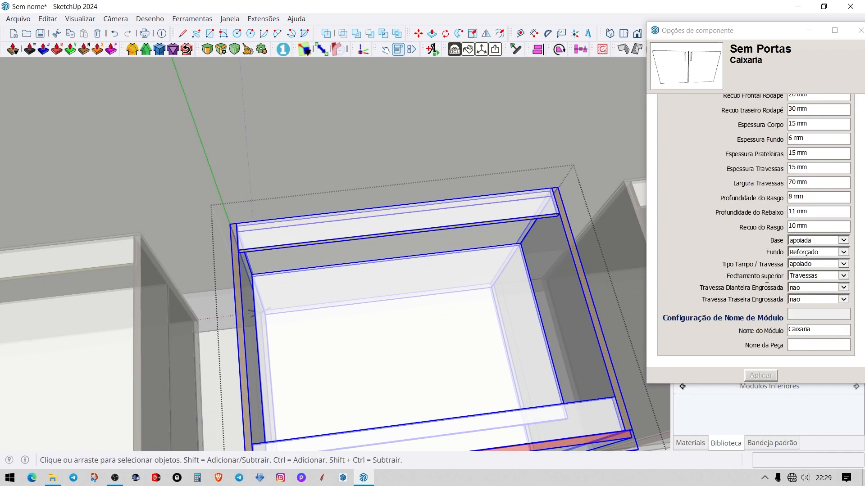
{"action": "left_click", "coordinate": [808, 254]}
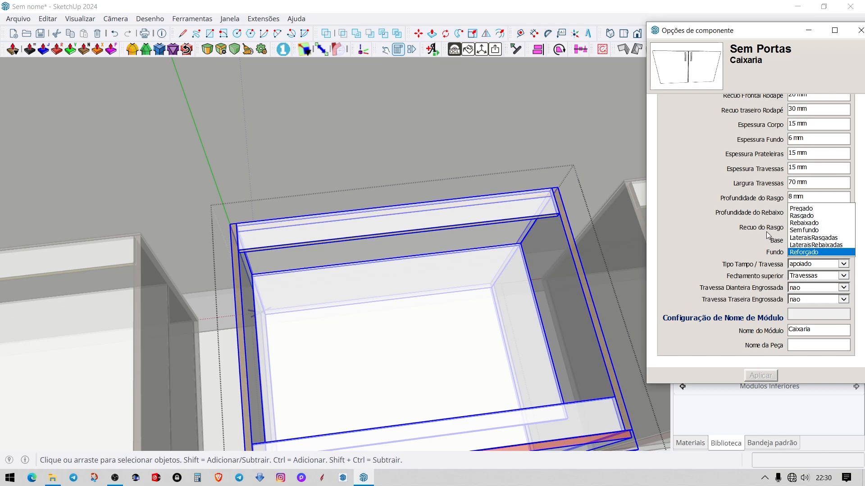
{"action": "scroll", "coordinate": [367, 245], "scroll_direction": "down", "scroll_amount": 2}
{"action": "scroll", "coordinate": [368, 246], "scroll_direction": "down", "scroll_amount": 2}
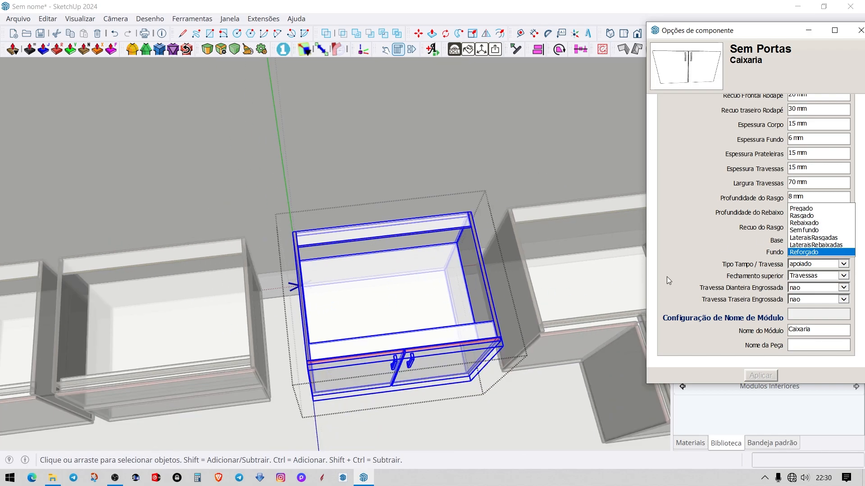
{"action": "left_click", "coordinate": [809, 209]}
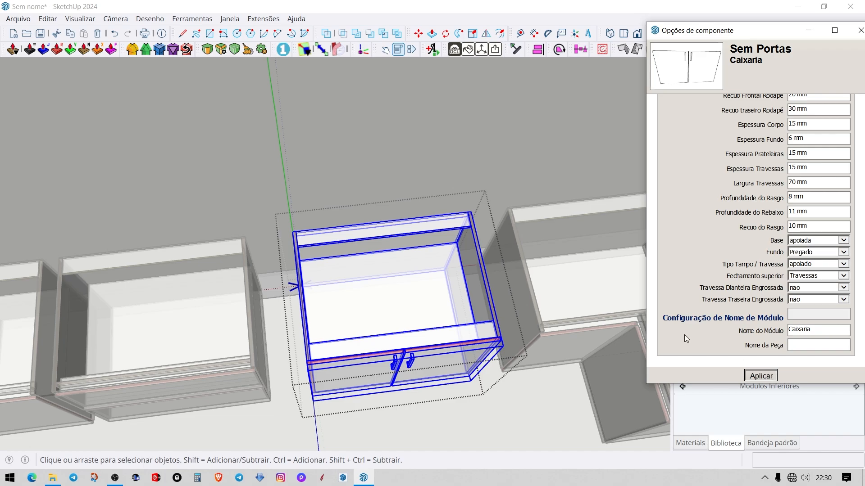
{"action": "middle_click_drag", "start_coordinate": [525, 272], "coordinate": [472, 227]}
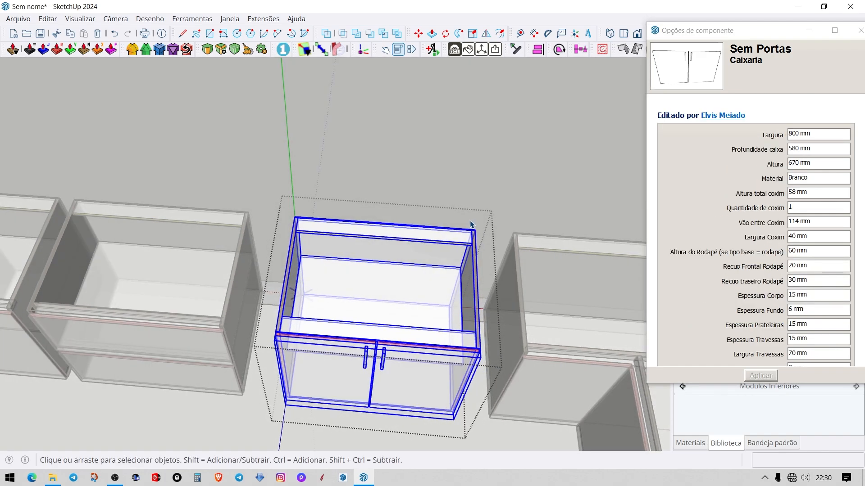
Exit the two-door cabinet's editing context and select the Balcão 2 Basculantes module.
{"action": "scroll", "coordinate": [473, 226], "scroll_direction": "down", "scroll_amount": 3}
{"action": "mouse_move", "coordinate": [428, 299]}
{"action": "middle_mouse_down"}
{"action": "mouse_move", "coordinate": [425, 231]}
{"action": "mouse_move", "coordinate": [426, 247]}
{"action": "mouse_move", "coordinate": [422, 237]}
{"action": "middle_mouse_up"}
{"action": "key", "text": "Escape"}
{"action": "scroll", "coordinate": [423, 237], "scroll_direction": "up", "scroll_amount": 4}
{"action": "middle_click_drag", "start_coordinate": [418, 297], "coordinate": [444, 304]}
{"action": "scroll", "coordinate": [412, 299], "scroll_direction": "up", "scroll_amount": 2}
{"action": "scroll", "coordinate": [388, 311], "scroll_direction": "down", "scroll_amount": 2}
{"action": "middle_click_drag", "start_coordinate": [390, 312], "coordinate": [367, 297]}
{"action": "middle_click_drag", "start_coordinate": [367, 298], "coordinate": [476, 309], "text": "shift"}
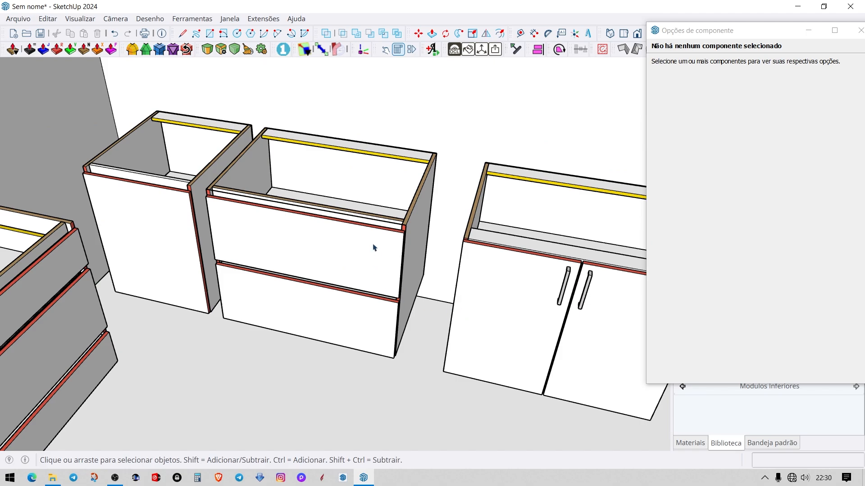
{"action": "middle_click_drag", "start_coordinate": [373, 247], "coordinate": [332, 220]}
{"action": "left_click", "coordinate": [334, 222]}
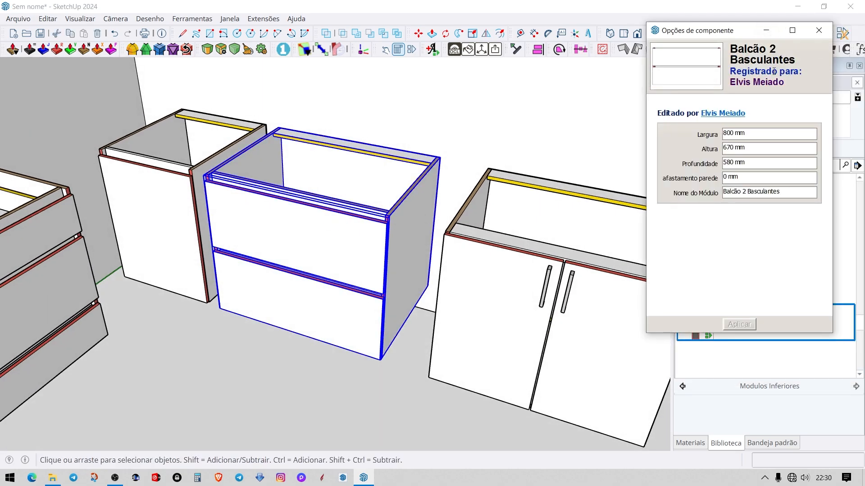
Examine the Balcão 2 Basculantes module in X-ray view, focusing on the coxim rails behind the gap between the two fronts.
{"action": "middle_click_drag", "start_coordinate": [383, 296], "coordinate": [380, 256]}
{"action": "key", "text": "x"}
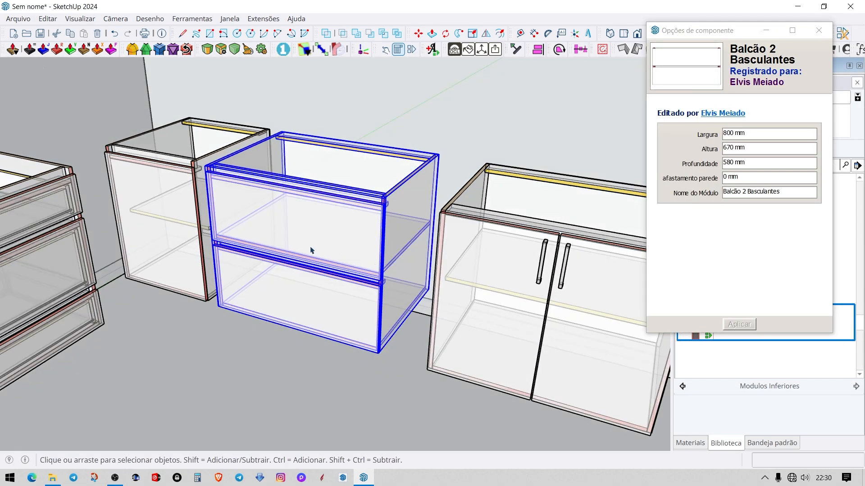
{"action": "middle_click_drag", "start_coordinate": [311, 249], "coordinate": [333, 177]}
{"action": "scroll", "coordinate": [394, 283], "scroll_direction": "up", "scroll_amount": 8}
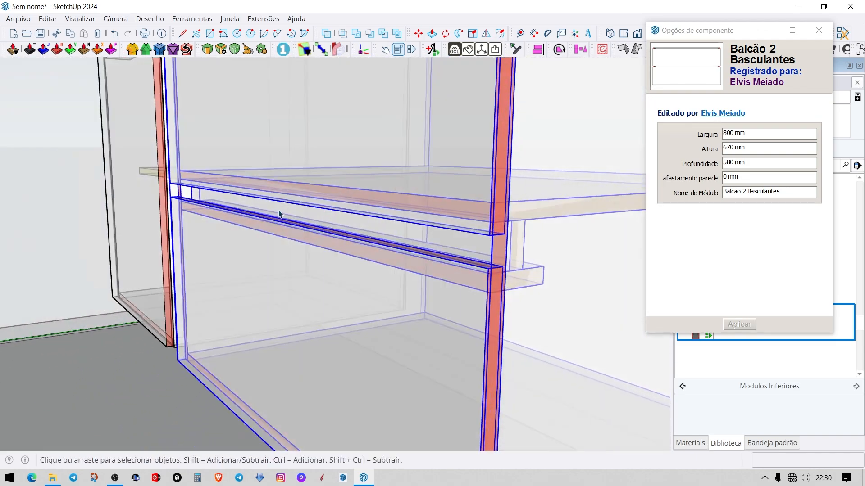
{"action": "middle_click_drag", "start_coordinate": [518, 269], "coordinate": [552, 280]}
{"action": "scroll", "coordinate": [552, 280], "scroll_direction": "up", "scroll_amount": 2}
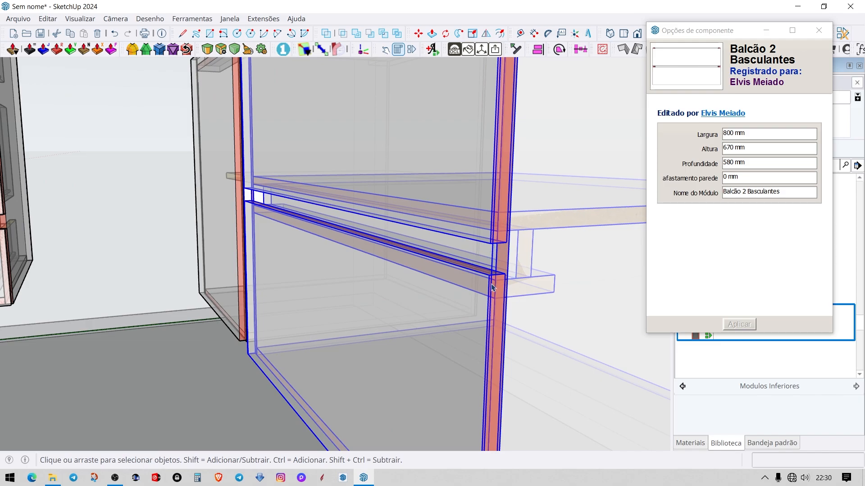
{"action": "scroll", "coordinate": [513, 229], "scroll_direction": "down", "scroll_amount": 5}
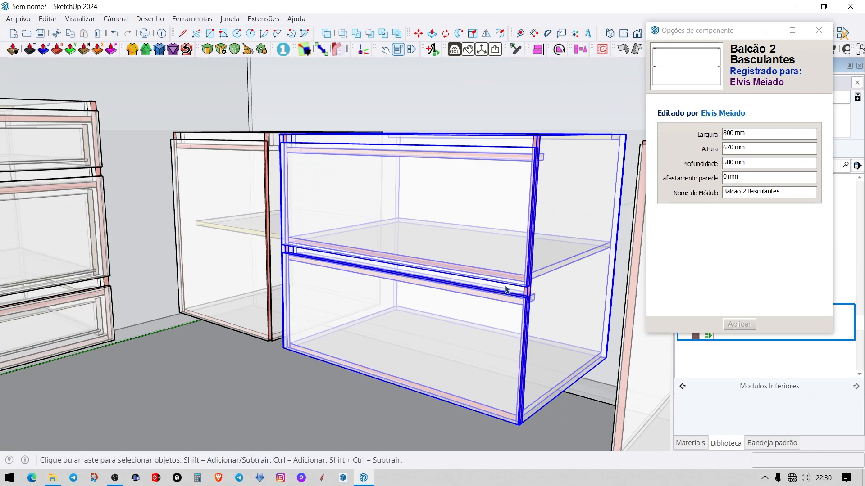
{"action": "scroll", "coordinate": [489, 281], "scroll_direction": "down", "scroll_amount": 3}
{"action": "middle_click_drag", "start_coordinate": [497, 269], "coordinate": [513, 286]}
{"action": "scroll", "coordinate": [513, 270], "scroll_direction": "up", "scroll_amount": 3}
{"action": "middle_click_drag", "start_coordinate": [472, 208], "coordinate": [490, 267]}
{"action": "scroll", "coordinate": [469, 228], "scroll_direction": "down", "scroll_amount": 3}
{"action": "scroll", "coordinate": [532, 233], "scroll_direction": "up", "scroll_amount": 2}
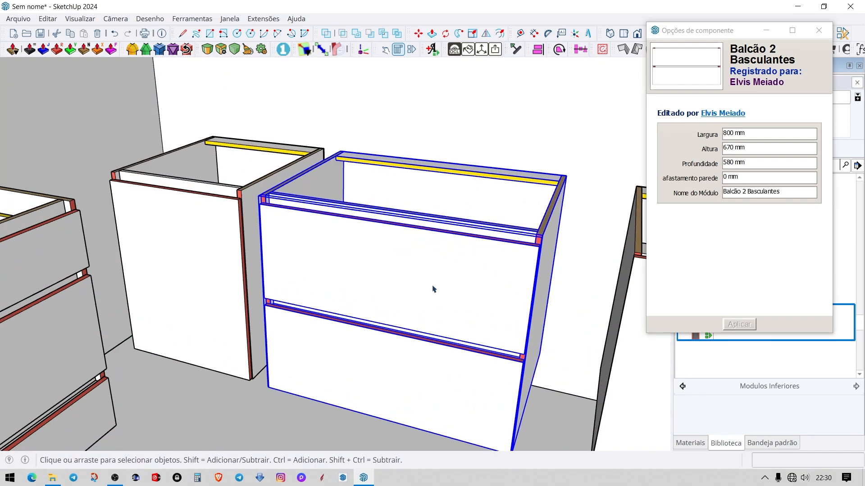
Open the Balcão 2 Basculantes module, set its carcass's Fechamento superior to Travessas, and apply the change.
{"action": "double_click", "coordinate": [540, 237]}
{"action": "left_click", "coordinate": [552, 230]}
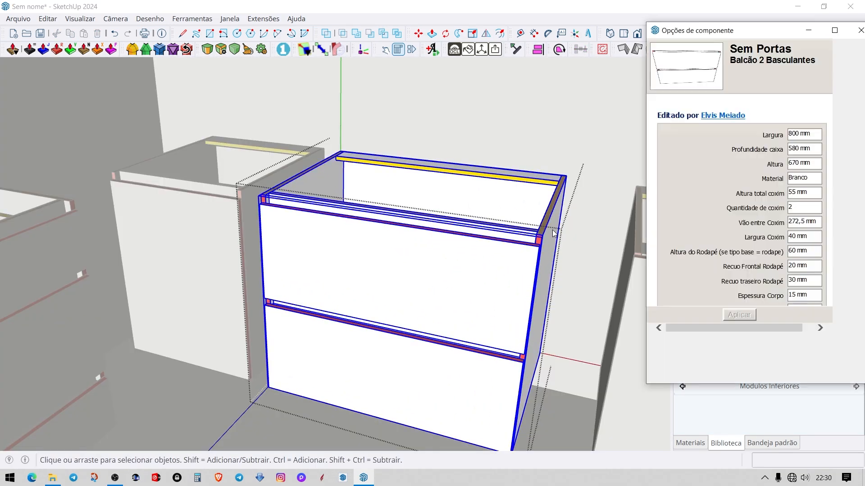
{"action": "scroll", "coordinate": [729, 271], "scroll_direction": "down", "scroll_amount": 3}
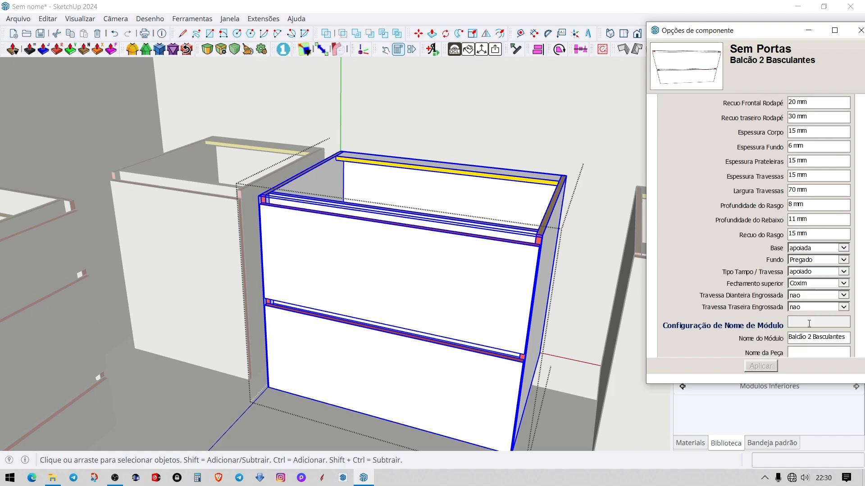
{"action": "left_click", "coordinate": [804, 283]}
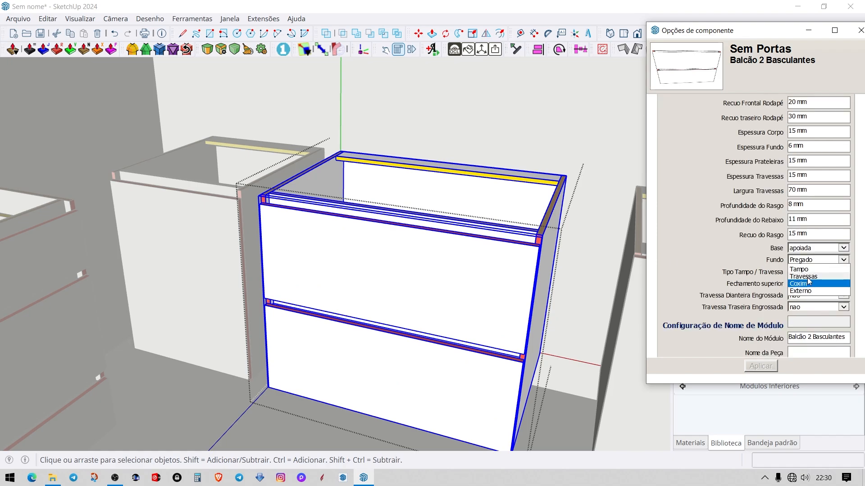
{"action": "left_click", "coordinate": [807, 278]}
{"action": "left_click", "coordinate": [759, 365]}
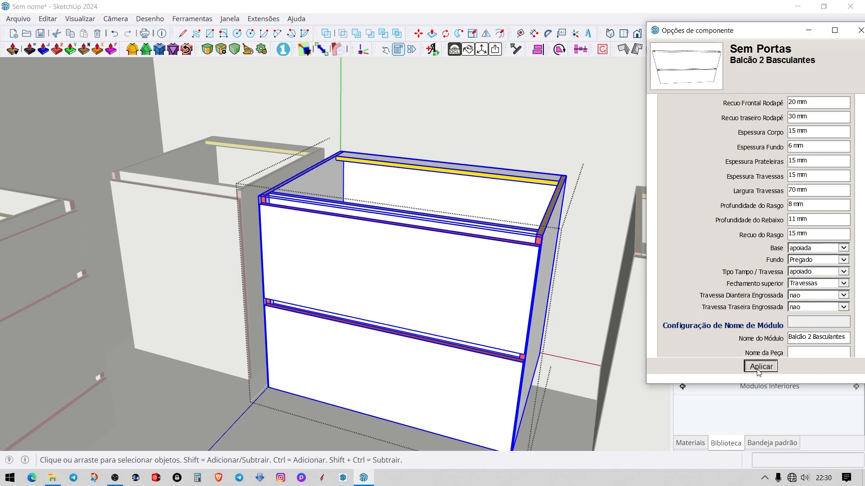
Set the Porta Basculante Inferior's Espaçamento entre as portas and Folga Superior both to 3 mm and apply the changes.
{"action": "middle_click_drag", "start_coordinate": [561, 269], "coordinate": [473, 280]}
{"action": "double_click", "coordinate": [473, 280]}
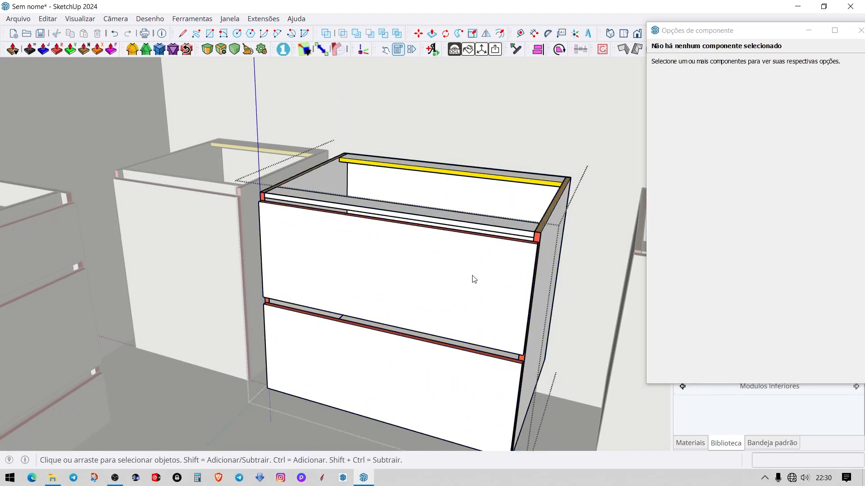
{"action": "left_click", "coordinate": [472, 279]}
{"action": "left_click", "coordinate": [766, 280]}
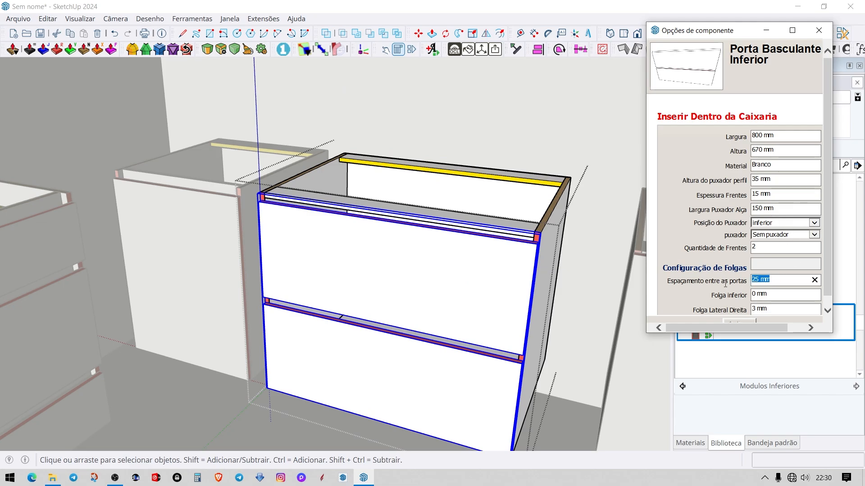
{"action": "type", "text": "3"}
{"action": "scroll", "coordinate": [795, 269], "scroll_direction": "down", "scroll_amount": 2}
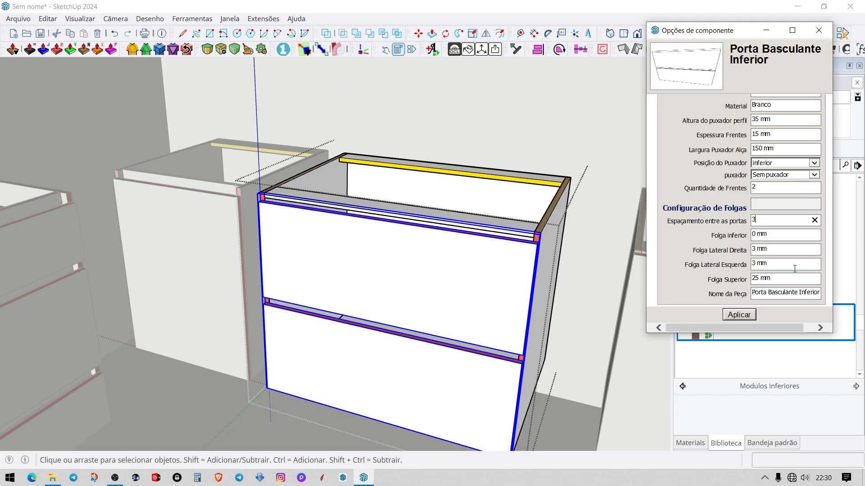
{"action": "left_click", "coordinate": [766, 279]}
{"action": "type", "text": "3"}
{"action": "left_click", "coordinate": [739, 315]}
Deselect the fronts and inspect the gap between the two tilting doors and the internal shelf in X-ray view.
{"action": "middle_click_drag", "start_coordinate": [512, 315], "coordinate": [502, 291]}
{"action": "key", "text": "Escape"}
{"action": "scroll", "coordinate": [485, 290], "scroll_direction": "up", "scroll_amount": 3}
{"action": "mouse_move", "coordinate": [446, 297]}
{"action": "middle_mouse_down"}
{"action": "mouse_move", "coordinate": [380, 295]}
{"action": "mouse_move", "coordinate": [440, 300]}
{"action": "mouse_move", "coordinate": [433, 292]}
{"action": "mouse_move", "coordinate": [467, 316]}
{"action": "mouse_move", "coordinate": [425, 286]}
{"action": "mouse_move", "coordinate": [440, 295]}
{"action": "middle_mouse_up"}
{"action": "key", "text": "x"}
{"action": "scroll", "coordinate": [442, 303], "scroll_direction": "up", "scroll_amount": 3}
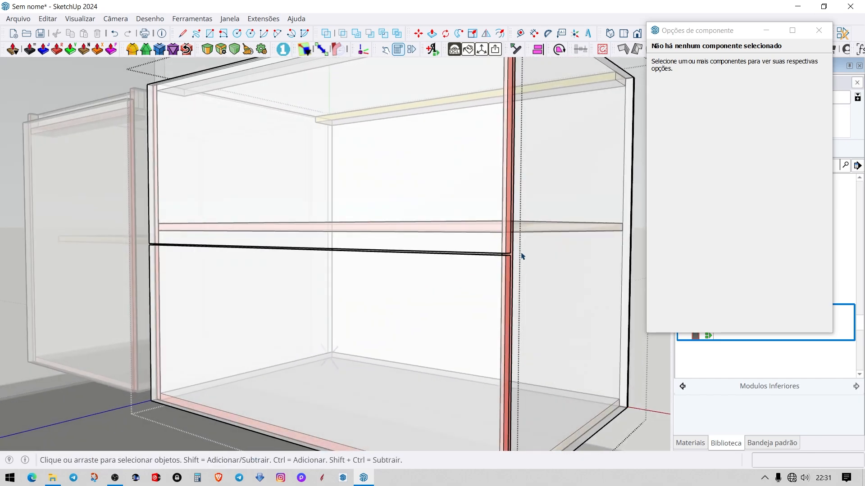
Set the Ajuste de altura of the Balcão 2 Basculantes module's Divisória shelf to 0 mm and apply it.
{"action": "middle_click_drag", "start_coordinate": [485, 239], "coordinate": [467, 251]}
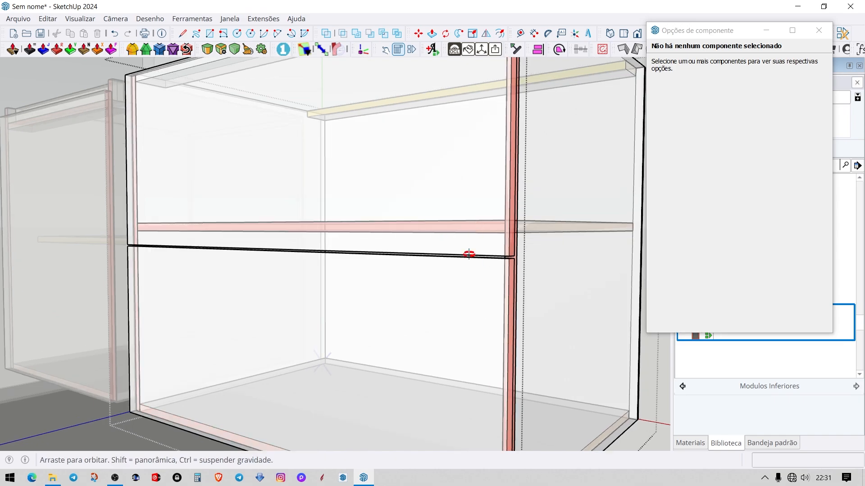
{"action": "scroll", "coordinate": [476, 299], "scroll_direction": "down", "scroll_amount": 5}
{"action": "mouse_move", "coordinate": [477, 299]}
{"action": "middle_mouse_down"}
{"action": "mouse_move", "coordinate": [461, 347]}
{"action": "mouse_move", "coordinate": [468, 261]}
{"action": "middle_mouse_up"}
{"action": "left_click", "coordinate": [466, 256]}
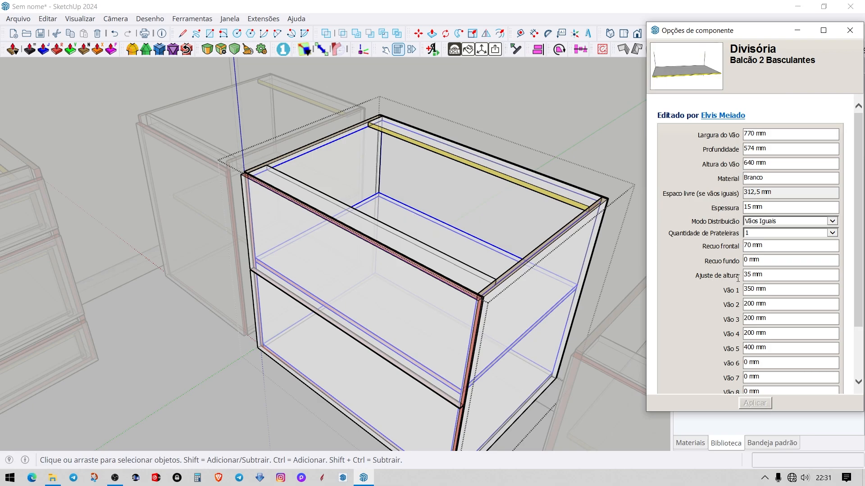
{"action": "left_click", "coordinate": [785, 276]}
{"action": "type", "text": "0"}
{"action": "key", "text": "Return"}
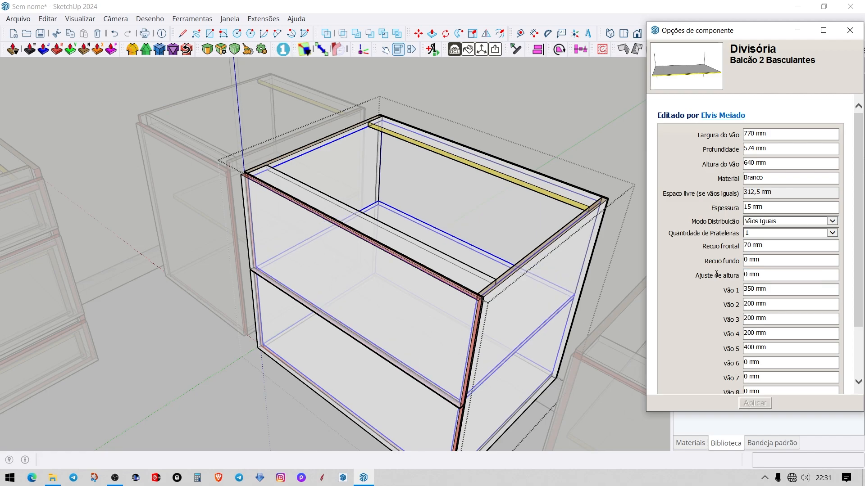
Check the shelf's alignment with the gap between the two tilting fronts, and turn off X-ray view.
{"action": "scroll", "coordinate": [482, 409], "scroll_direction": "up", "scroll_amount": 10}
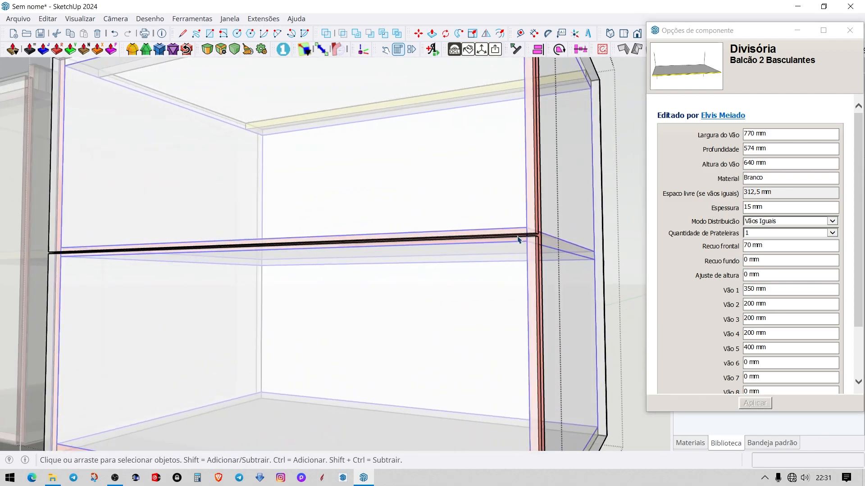
{"action": "mouse_move", "coordinate": [530, 236]}
{"action": "middle_mouse_down"}
{"action": "mouse_move", "coordinate": [517, 234]}
{"action": "mouse_move", "coordinate": [533, 235]}
{"action": "middle_mouse_up"}
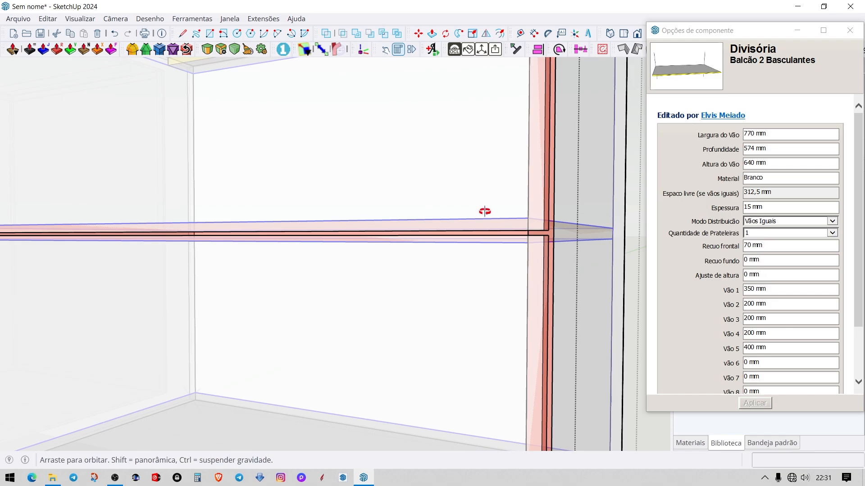
{"action": "scroll", "coordinate": [486, 245], "scroll_direction": "down", "scroll_amount": 10}
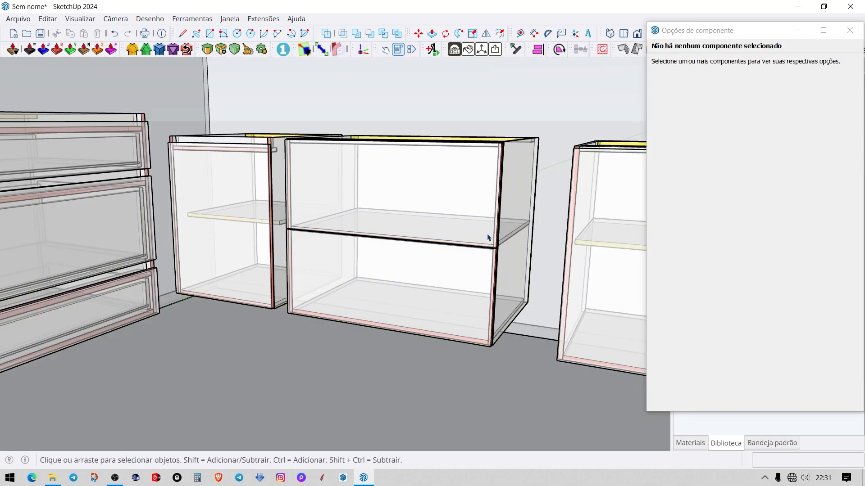
{"action": "middle_click_drag", "start_coordinate": [458, 183], "coordinate": [443, 223]}
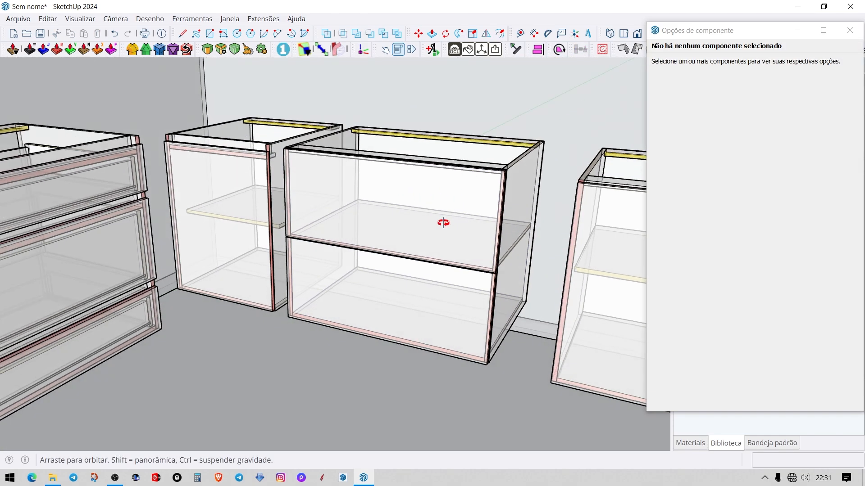
{"action": "key", "text": "x"}
Toggle the rear top rail of the Balcão 2 Basculantes module to its upright position with the Interact tool.
{"action": "middle_click_drag", "start_coordinate": [450, 190], "coordinate": [411, 237]}
{"action": "scroll", "coordinate": [412, 237], "scroll_direction": "down", "scroll_amount": 3}
{"action": "scroll", "coordinate": [411, 240], "scroll_direction": "up", "scroll_amount": 5}
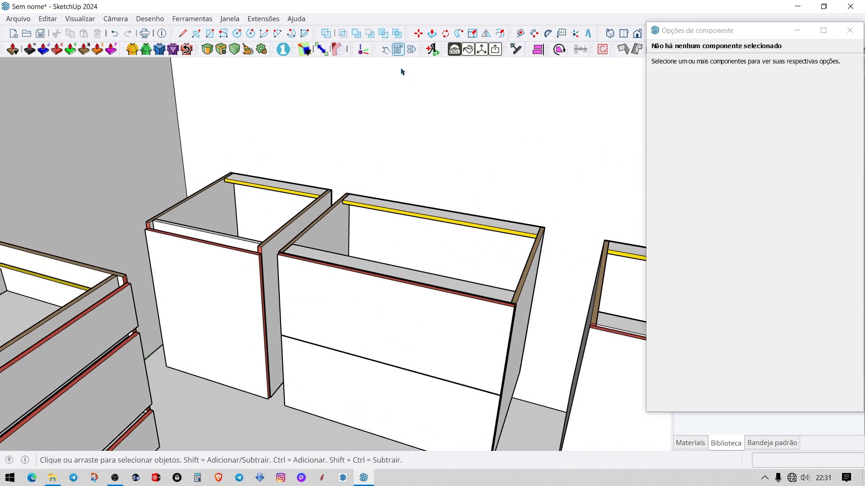
{"action": "left_click", "coordinate": [386, 50]}
{"action": "left_click", "coordinate": [403, 211]}
{"action": "key", "text": "space"}
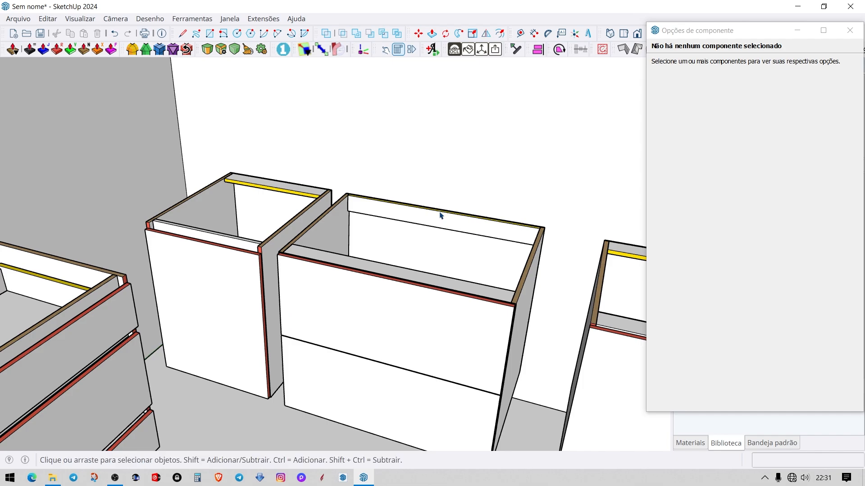
Look along the row of base cabinets and select the Balcão Canto L module to view its component options.
{"action": "scroll", "coordinate": [441, 216], "scroll_direction": "down", "scroll_amount": 3}
{"action": "scroll", "coordinate": [505, 228], "scroll_direction": "up", "scroll_amount": 3}
{"action": "middle_click_drag", "start_coordinate": [506, 227], "coordinate": [377, 251]}
{"action": "scroll", "coordinate": [465, 218], "scroll_direction": "down", "scroll_amount": 3}
{"action": "scroll", "coordinate": [438, 234], "scroll_direction": "up", "scroll_amount": 3}
{"action": "scroll", "coordinate": [422, 236], "scroll_direction": "down", "scroll_amount": 4}
{"action": "left_click", "coordinate": [415, 238]}
{"action": "scroll", "coordinate": [291, 232], "scroll_direction": "down", "scroll_amount": 3}
{"action": "scroll", "coordinate": [461, 245], "scroll_direction": "up", "scroll_amount": 4}
{"action": "middle_click_drag", "start_coordinate": [537, 237], "coordinate": [361, 245], "text": "shift"}
{"action": "scroll", "coordinate": [457, 243], "scroll_direction": "up", "scroll_amount": 1}
{"action": "middle_click_drag", "start_coordinate": [253, 247], "coordinate": [369, 253], "text": "shift"}
{"action": "middle_click_drag", "start_coordinate": [315, 254], "coordinate": [396, 274]}
{"action": "scroll", "coordinate": [307, 229], "scroll_direction": "up", "scroll_amount": 3}
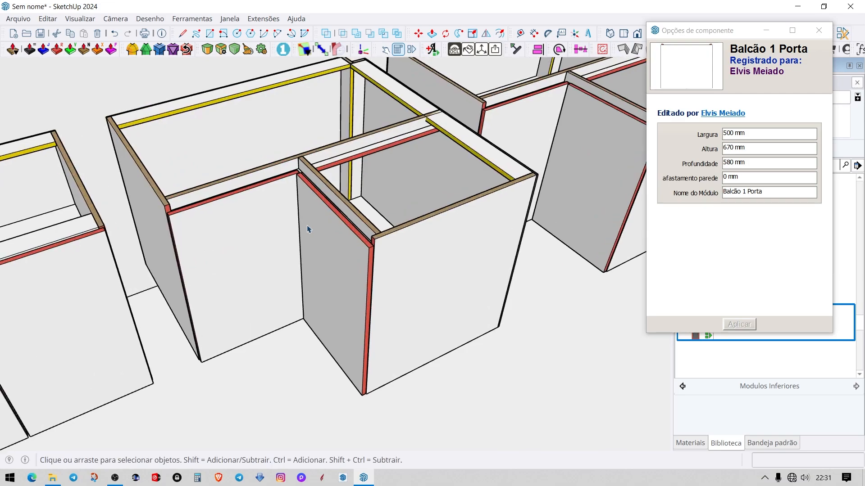
{"action": "left_click", "coordinate": [410, 247]}
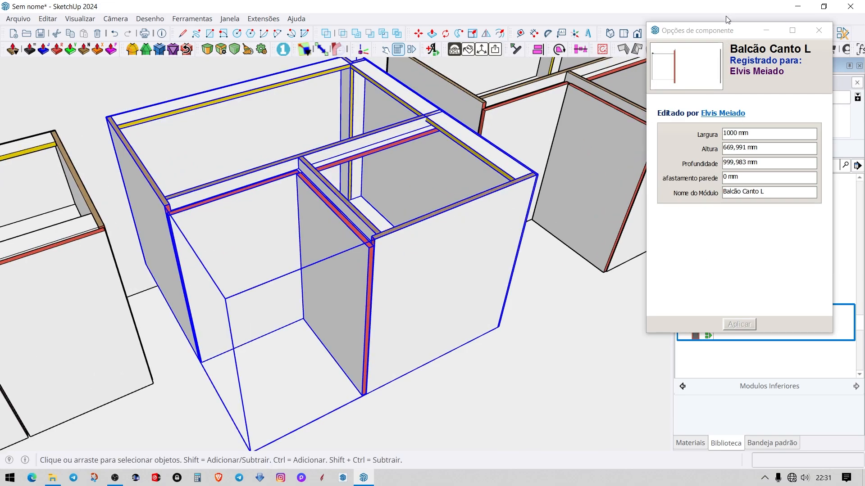
Browse the Componentes Avulsos library to the Kit Prateleira L components, and close the component options.
{"action": "left_click_drag", "start_coordinate": [727, 30], "coordinate": [349, 76]}
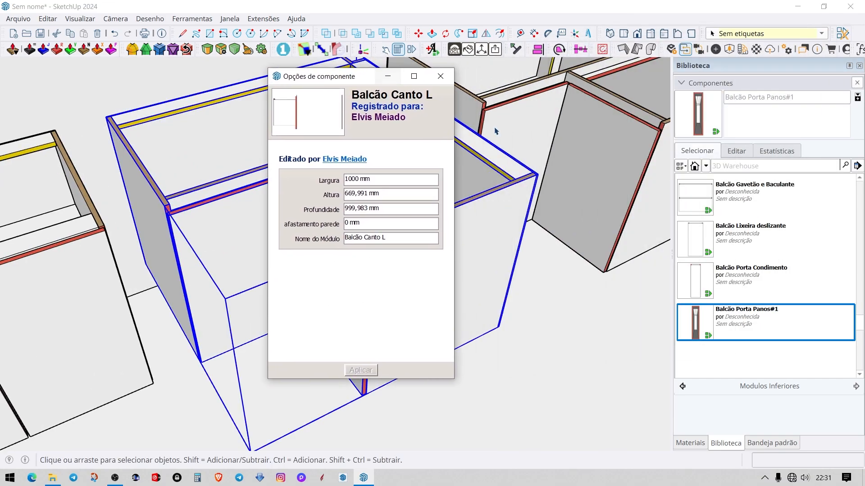
{"action": "left_click", "coordinate": [682, 386]}
{"action": "left_click", "coordinate": [707, 318]}
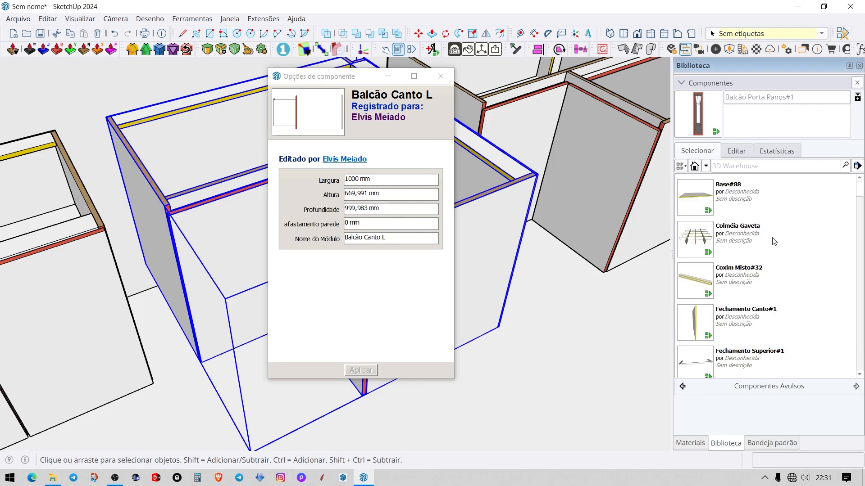
{"action": "scroll", "coordinate": [774, 242], "scroll_direction": "down", "scroll_amount": 9}
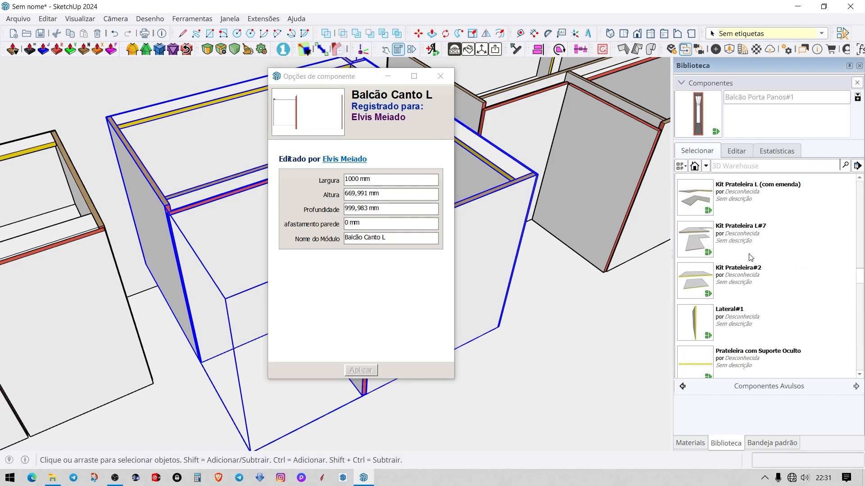
{"action": "scroll", "coordinate": [748, 221], "scroll_direction": "up", "scroll_amount": 1}
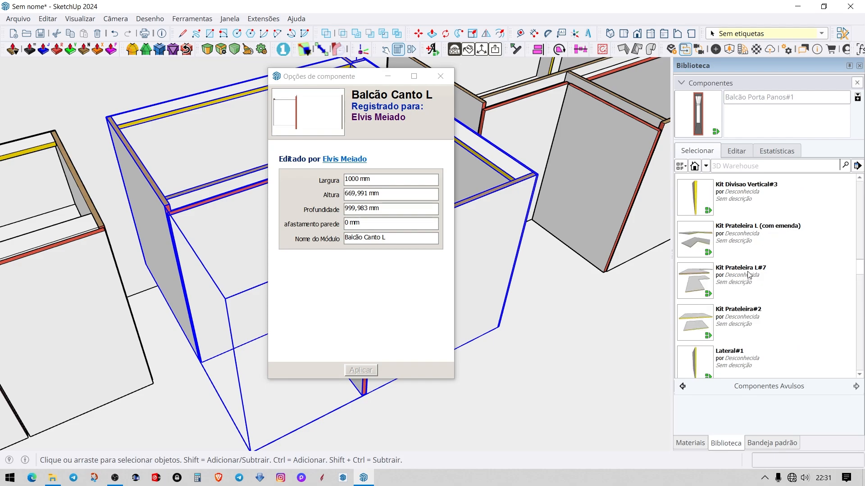
{"action": "left_click", "coordinate": [437, 76]}
Select the straight corner cabinet and flip it across its width, repeating the flip to restore its original orientation.
{"action": "scroll", "coordinate": [381, 180], "scroll_direction": "down", "scroll_amount": 5}
{"action": "middle_click_drag", "start_coordinate": [380, 180], "coordinate": [426, 241]}
{"action": "scroll", "coordinate": [450, 243], "scroll_direction": "down", "scroll_amount": 3}
{"action": "middle_click_drag", "start_coordinate": [509, 257], "coordinate": [571, 199]}
{"action": "scroll", "coordinate": [506, 278], "scroll_direction": "down", "scroll_amount": 3}
{"action": "scroll", "coordinate": [557, 212], "scroll_direction": "up", "scroll_amount": 5}
{"action": "left_click", "coordinate": [515, 288]}
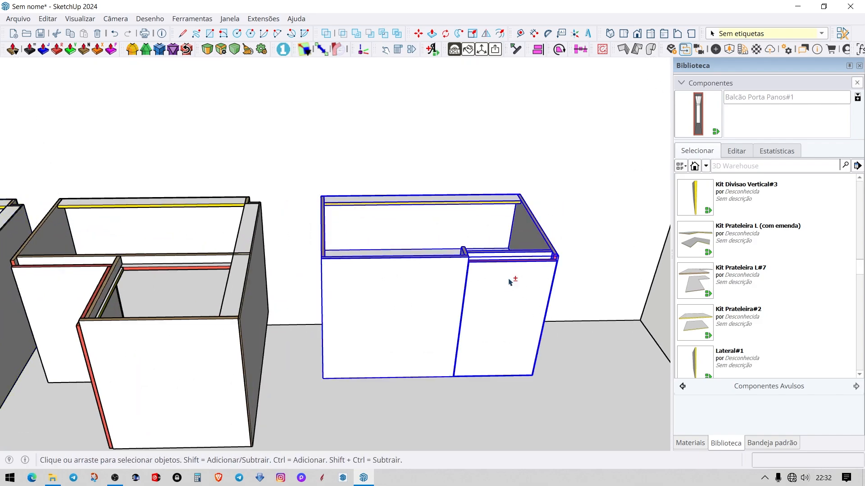
{"action": "middle_click_drag", "start_coordinate": [511, 279], "coordinate": [359, 268]}
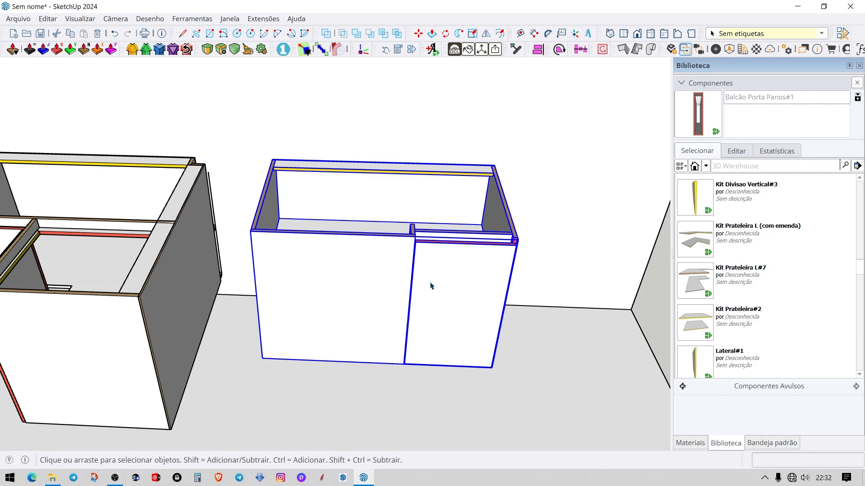
{"action": "left_click", "coordinate": [486, 34]}
{"action": "left_click", "coordinate": [385, 224]}
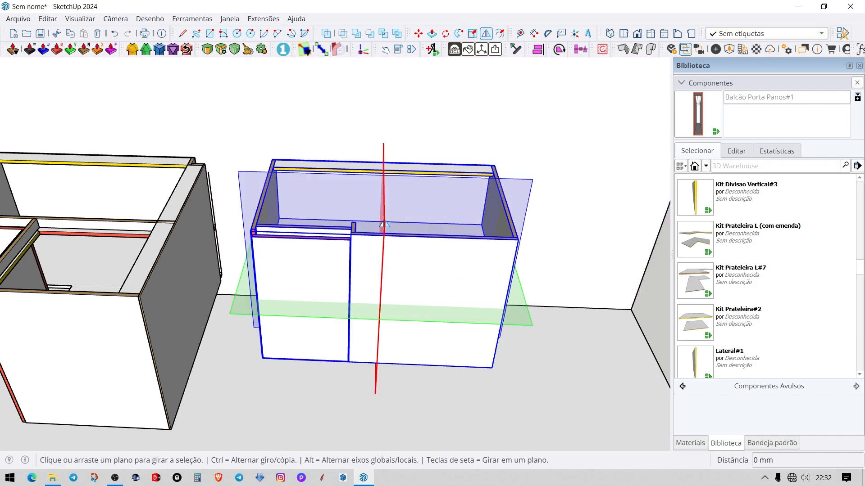
{"action": "left_click", "coordinate": [384, 224]}
{"action": "left_click", "coordinate": [384, 224]}
{"action": "left_click", "coordinate": [384, 224]}
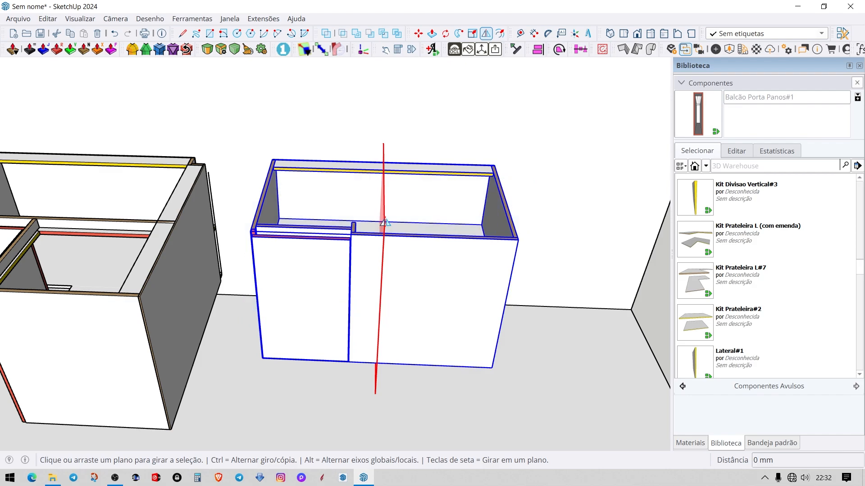
{"action": "key", "text": "space"}
Open the straight corner cabinet and set its Caixaria Canto Reto's Largura do Fechamento to 450 mm.
{"action": "middle_click_drag", "start_coordinate": [477, 223], "coordinate": [370, 287]}
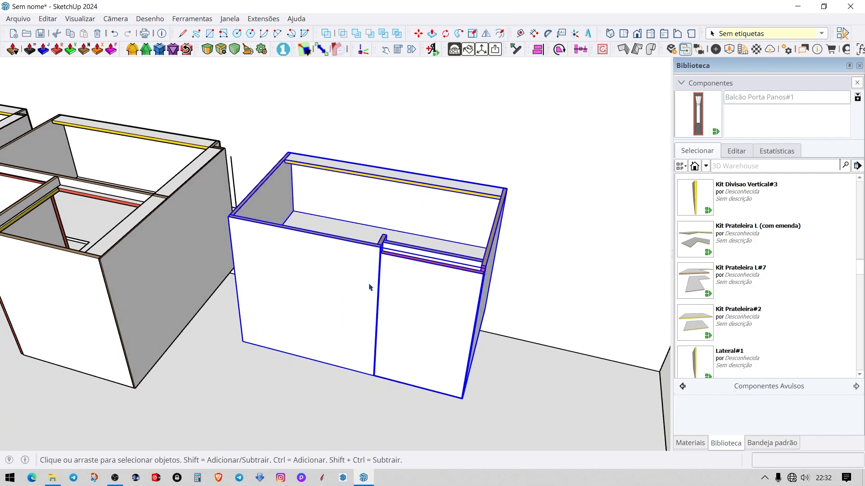
{"action": "double_click", "coordinate": [355, 295]}
{"action": "left_click", "coordinate": [356, 295]}
{"action": "key", "text": "o"}
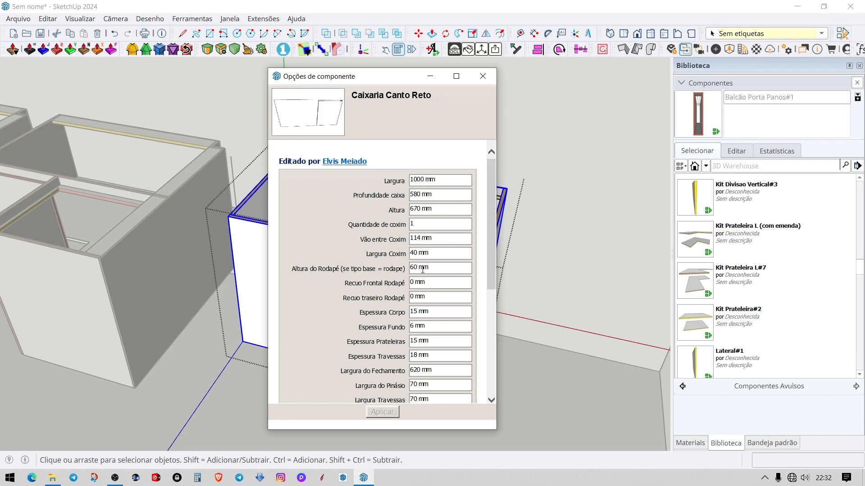
{"action": "scroll", "coordinate": [422, 269], "scroll_direction": "down", "scroll_amount": 3}
{"action": "left_click", "coordinate": [425, 249]}
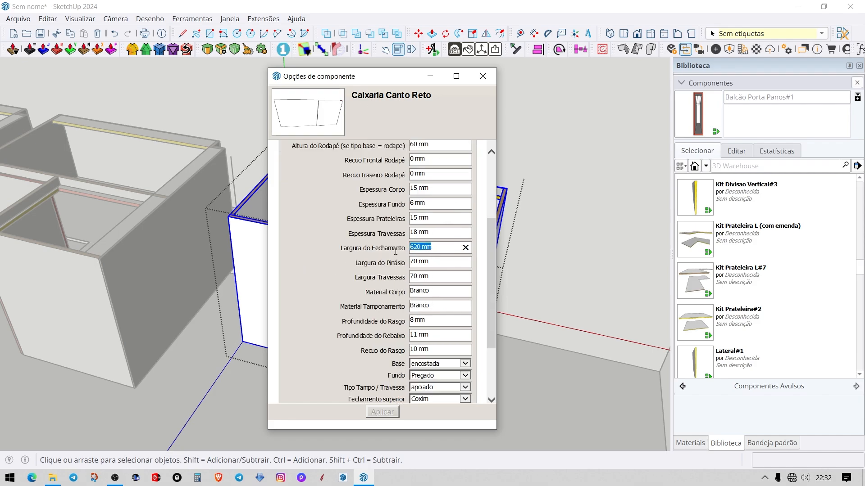
{"action": "type", "text": "450 mm"}
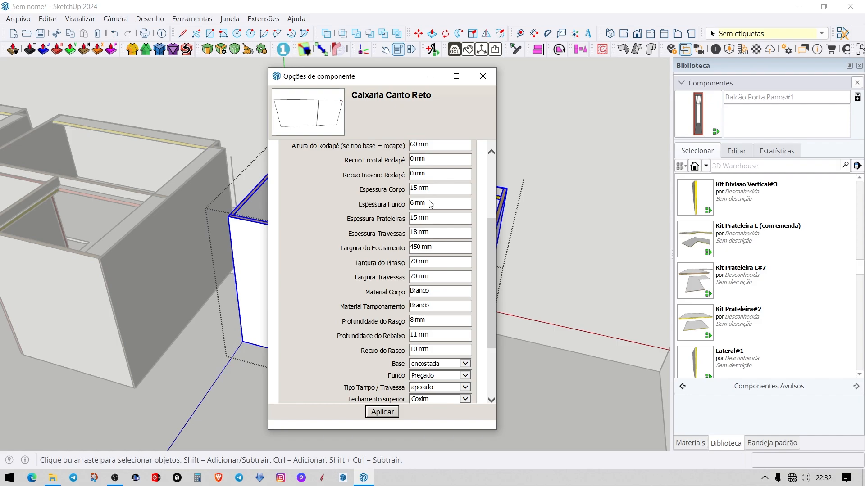
{"action": "key", "text": "Return"}
{"action": "left_click_drag", "start_coordinate": [384, 82], "coordinate": [728, 86]}
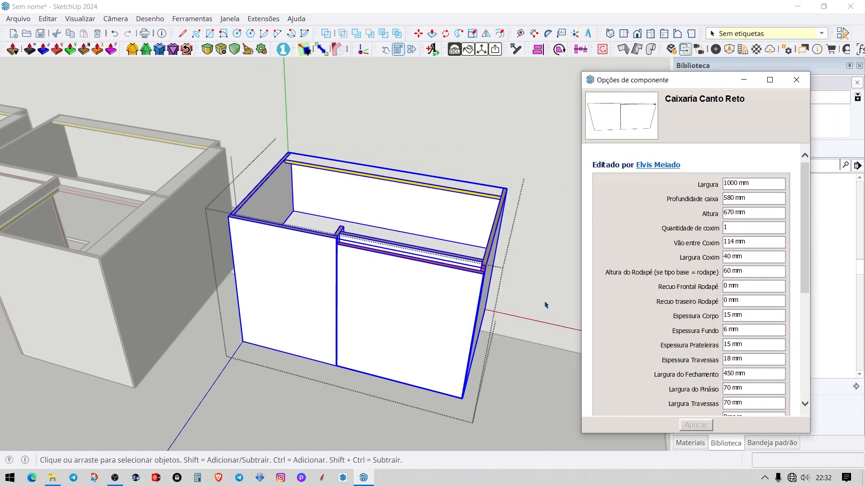
Set the Caixaria Canto Reto's Largura do Fechamento to 620 mm and close the component options.
{"action": "scroll", "coordinate": [773, 318], "scroll_direction": "down", "scroll_amount": 1}
{"action": "left_click", "coordinate": [751, 335]}
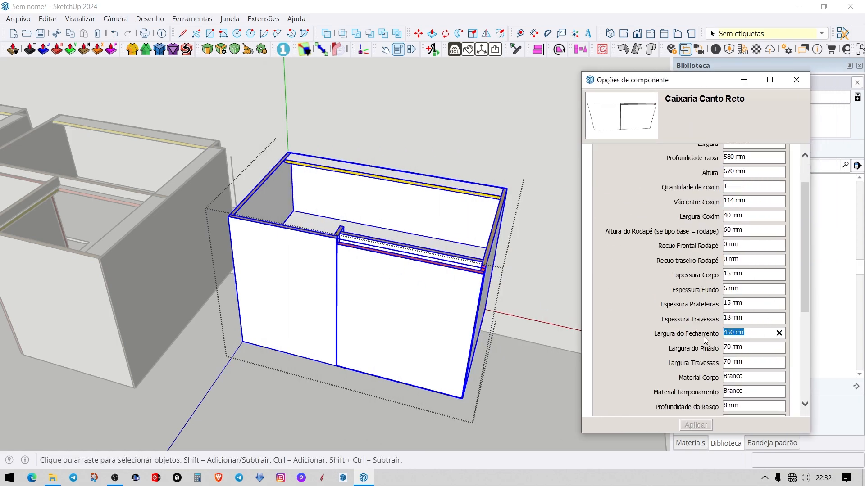
{"action": "type", "text": "620"}
{"action": "key", "text": "Return"}
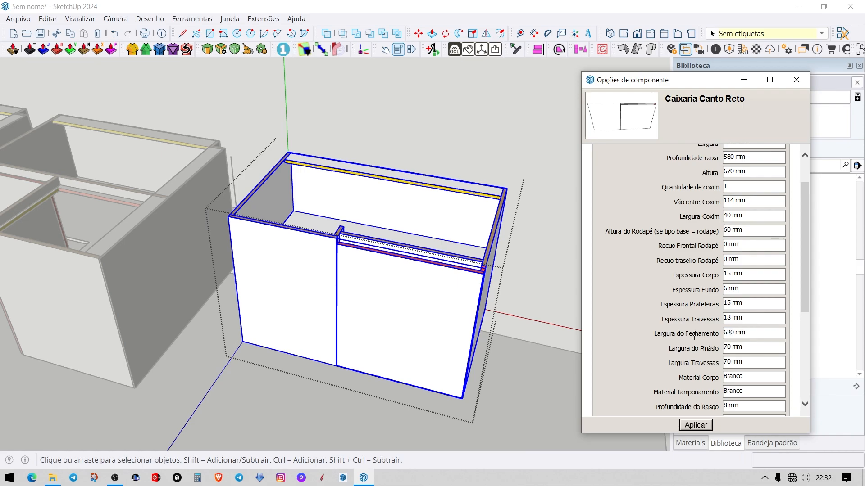
{"action": "left_click", "coordinate": [797, 78]}
{"action": "scroll", "coordinate": [472, 217], "scroll_direction": "down", "scroll_amount": 3}
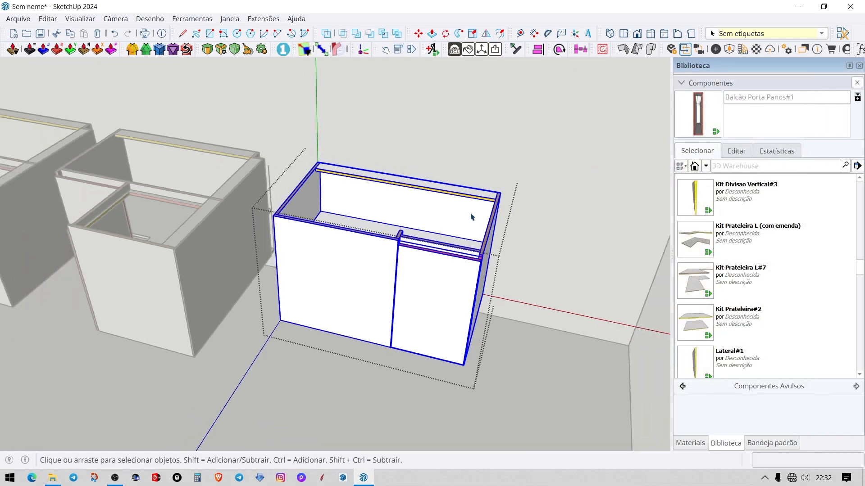
Leave the corner cabinet, select the Balcão Porta Panos module and show its component options.
{"action": "middle_click_drag", "start_coordinate": [470, 215], "coordinate": [366, 242]}
{"action": "left_click", "coordinate": [514, 208]}
{"action": "scroll", "coordinate": [339, 192], "scroll_direction": "down", "scroll_amount": 3}
{"action": "scroll", "coordinate": [367, 242], "scroll_direction": "up", "scroll_amount": 4}
{"action": "left_click", "coordinate": [402, 200]}
{"action": "middle_click_drag", "start_coordinate": [402, 199], "coordinate": [433, 236], "text": "shift"}
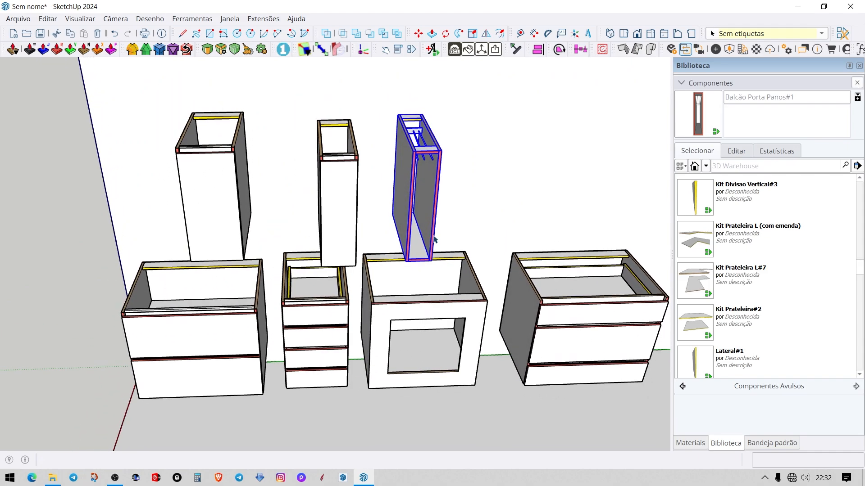
{"action": "key", "text": "o"}
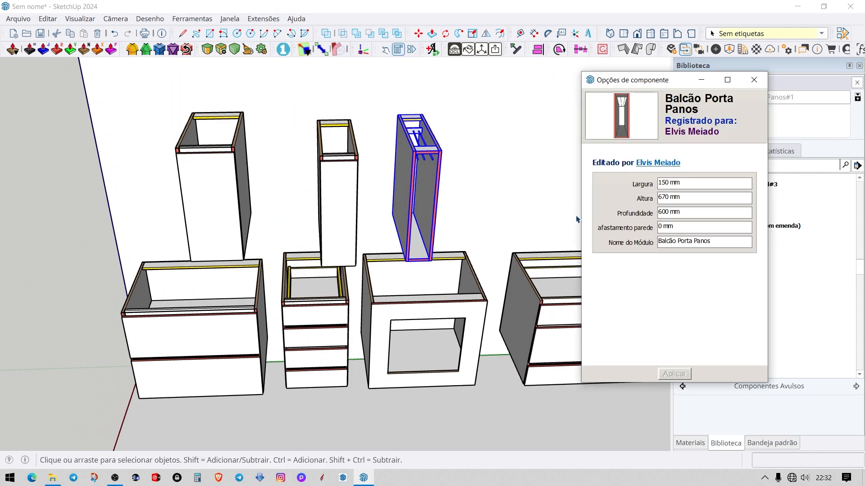
Examine the Balcão Porta Panos module's open front and its internal towel rack from several angles.
{"action": "scroll", "coordinate": [427, 124], "scroll_direction": "up", "scroll_amount": 5}
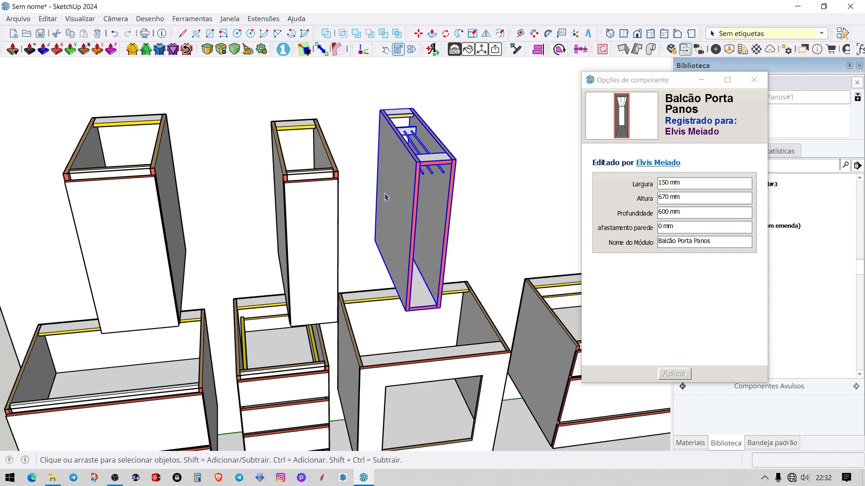
{"action": "middle_click_drag", "start_coordinate": [441, 194], "coordinate": [415, 198]}
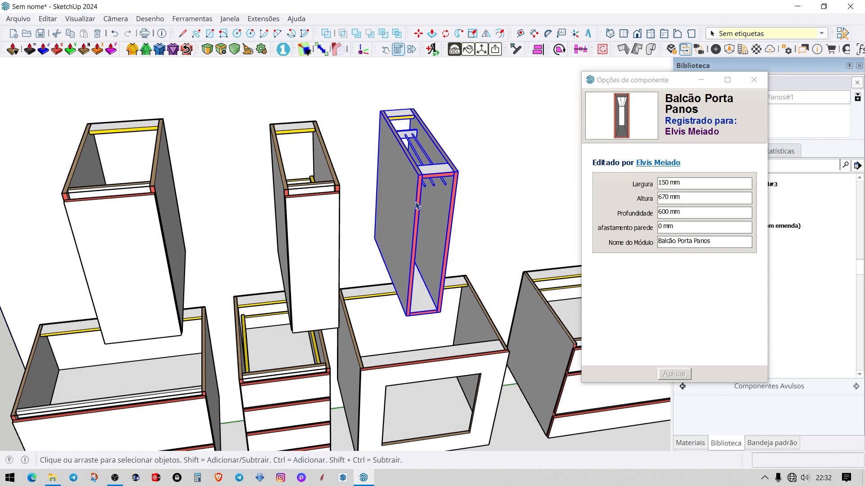
{"action": "scroll", "coordinate": [416, 206], "scroll_direction": "up", "scroll_amount": 1}
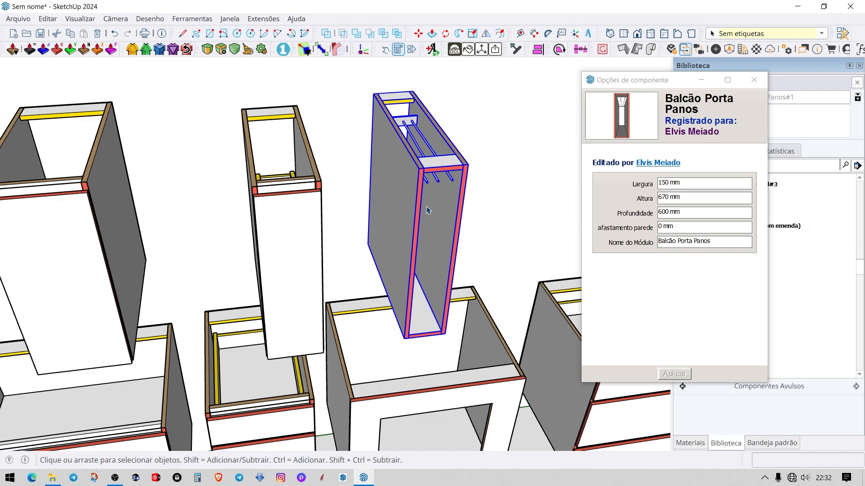
{"action": "middle_click_drag", "start_coordinate": [430, 211], "coordinate": [452, 184]}
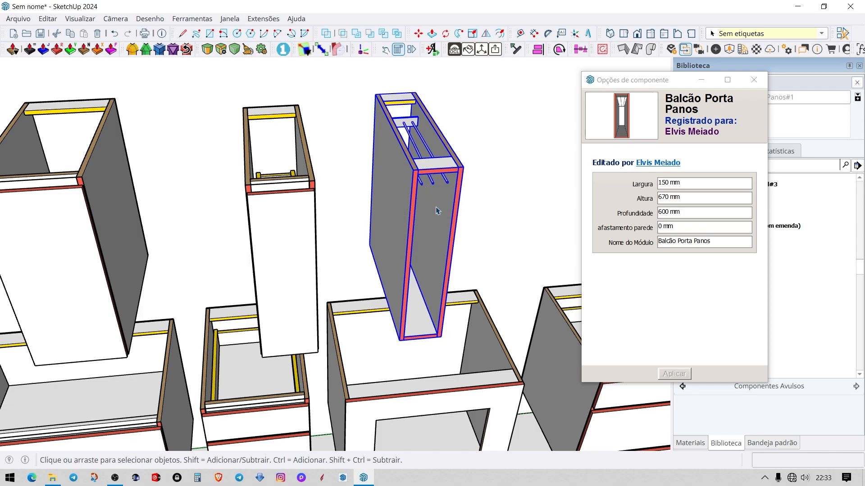
{"action": "middle_click_drag", "start_coordinate": [436, 208], "coordinate": [424, 235]}
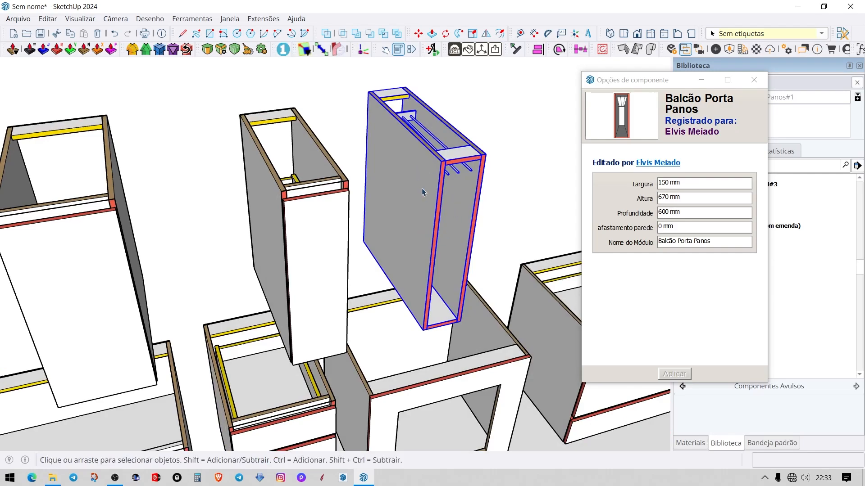
{"action": "middle_click_drag", "start_coordinate": [423, 192], "coordinate": [426, 208]}
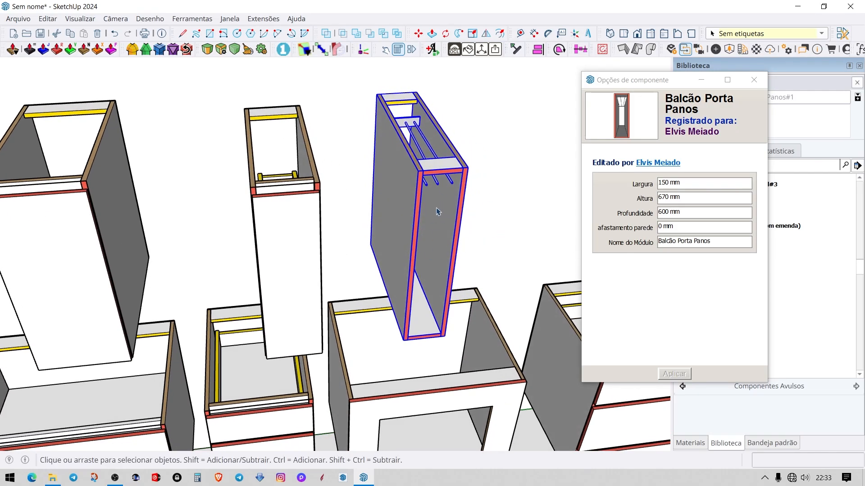
Open the Balcão Porta Panos module, view its towel rack from another angle and leave the module.
{"action": "scroll", "coordinate": [440, 208], "scroll_direction": "down", "scroll_amount": 2}
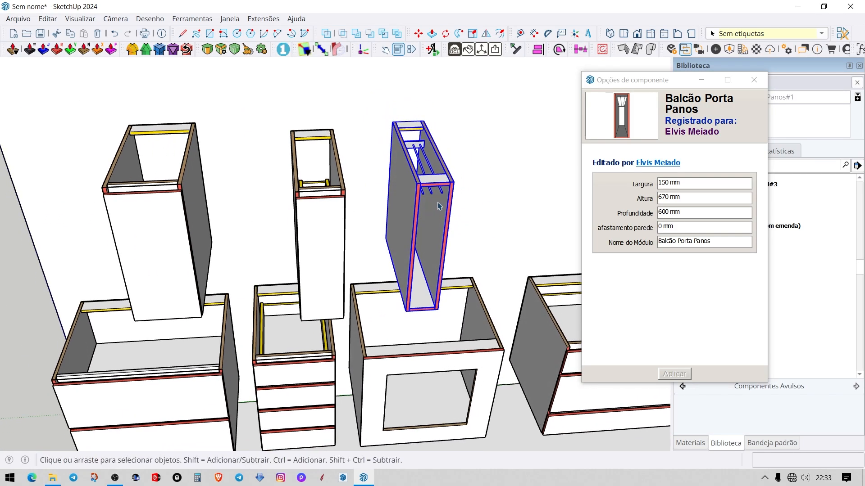
{"action": "middle_click_drag", "start_coordinate": [363, 197], "coordinate": [487, 182]}
{"action": "double_click", "coordinate": [446, 171]}
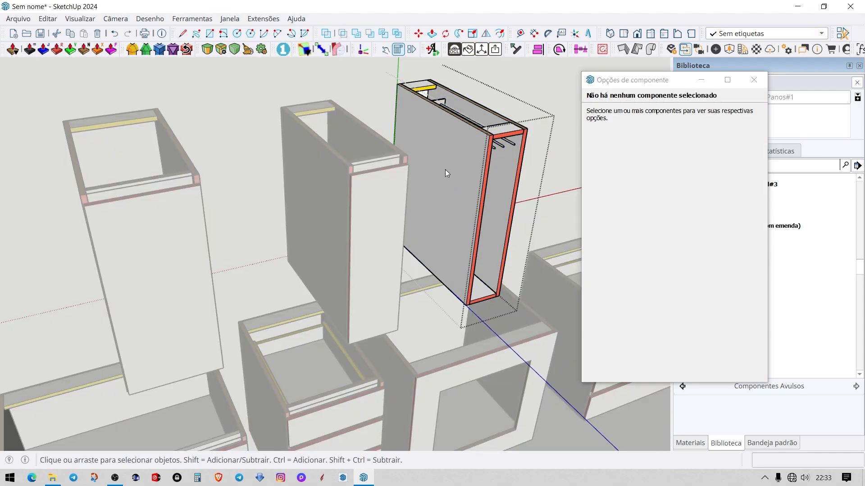
{"action": "middle_click_drag", "start_coordinate": [479, 216], "coordinate": [450, 208]}
{"action": "key", "text": "Escape"}
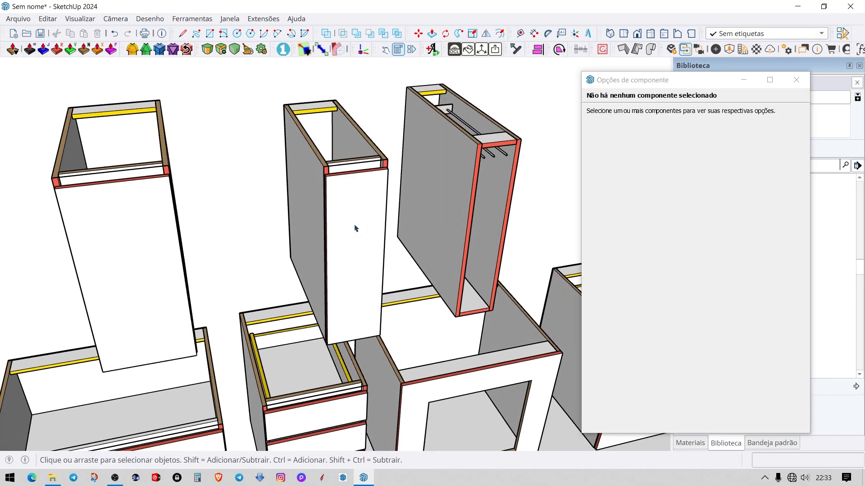
Select the Porta condimento module and examine its internal drawers in X-ray view.
{"action": "middle_click_drag", "start_coordinate": [356, 229], "coordinate": [388, 238]}
{"action": "left_click", "coordinate": [387, 218]}
{"action": "key", "text": "x"}
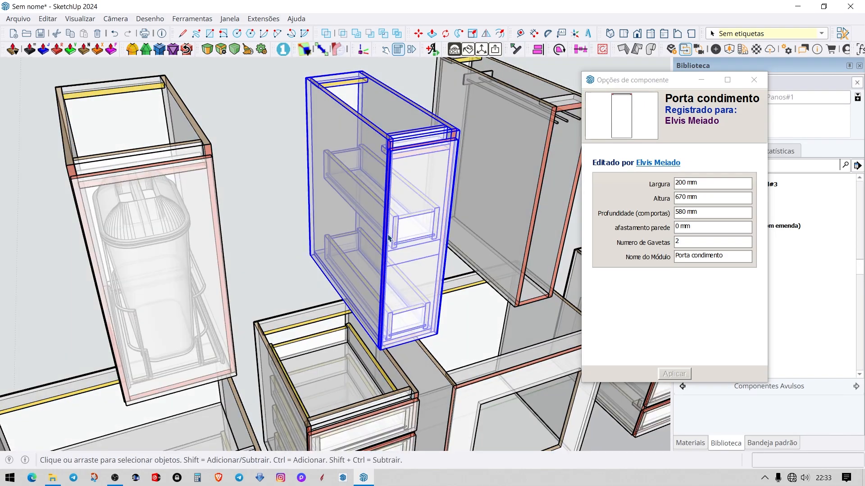
{"action": "scroll", "coordinate": [415, 190], "scroll_direction": "up", "scroll_amount": 5}
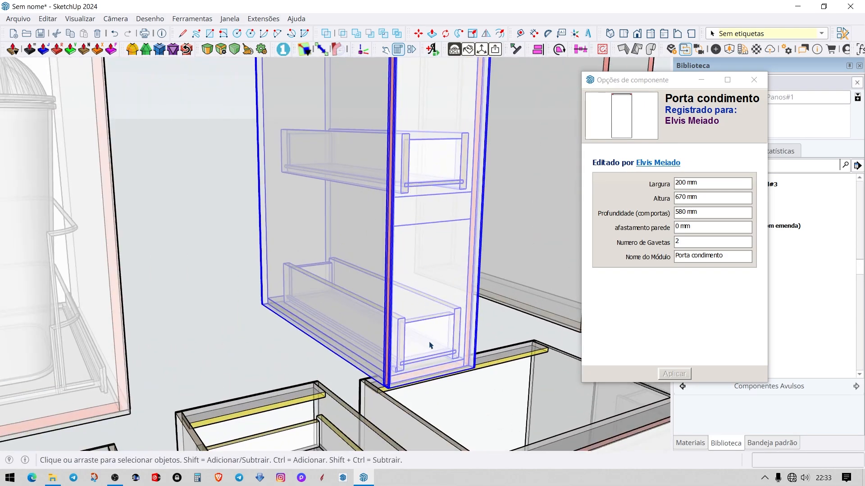
{"action": "middle_click_drag", "start_coordinate": [440, 333], "coordinate": [420, 213]}
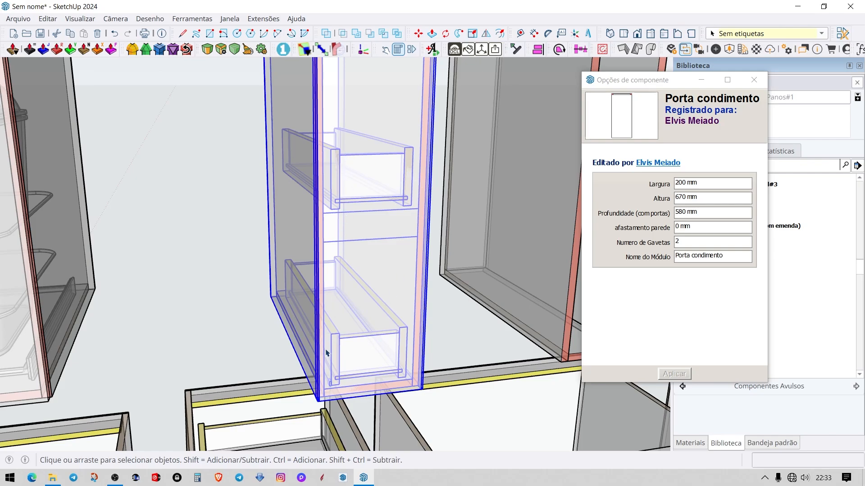
{"action": "scroll", "coordinate": [360, 306], "scroll_direction": "down", "scroll_amount": 3}
{"action": "middle_click_drag", "start_coordinate": [364, 123], "coordinate": [386, 182]}
{"action": "key", "text": "x"}
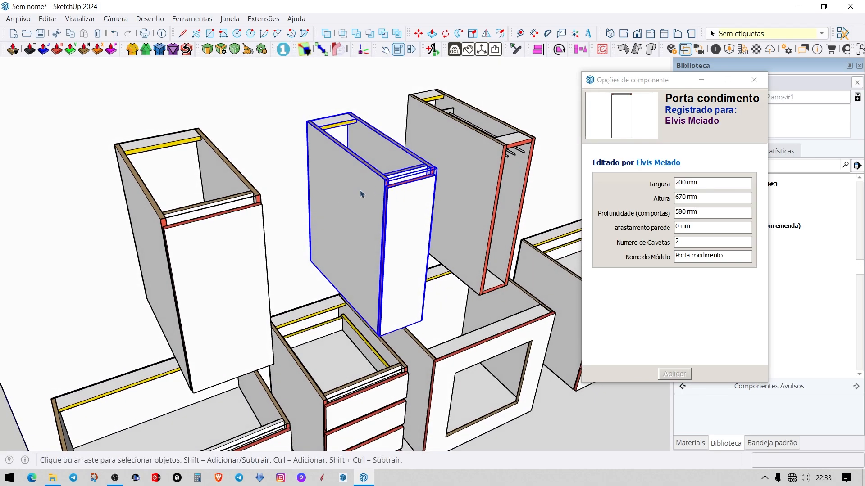
Select the Balcão Gavetão e Basculante module and show its component options.
{"action": "scroll", "coordinate": [360, 194], "scroll_direction": "down", "scroll_amount": 4}
{"action": "scroll", "coordinate": [267, 292], "scroll_direction": "up", "scroll_amount": 5}
{"action": "left_click", "coordinate": [347, 292]}
{"action": "scroll", "coordinate": [358, 288], "scroll_direction": "down", "scroll_amount": 1}
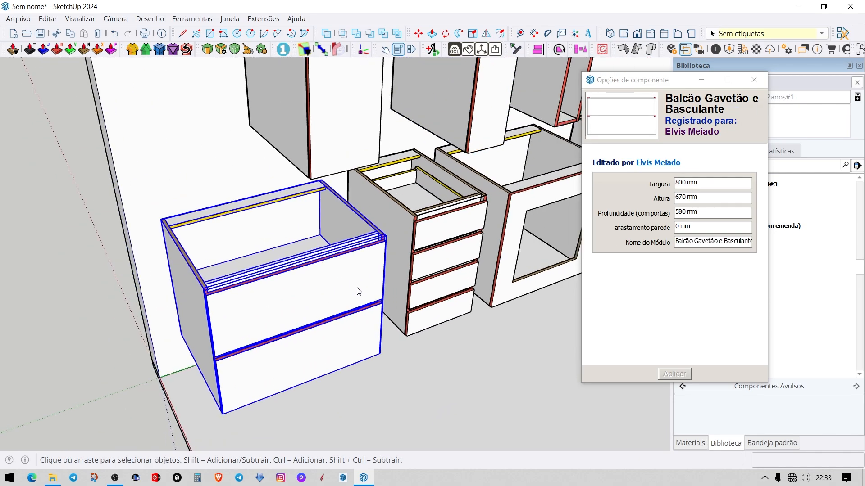
{"action": "middle_click_drag", "start_coordinate": [357, 291], "coordinate": [286, 334]}
{"action": "scroll", "coordinate": [285, 334], "scroll_direction": "up", "scroll_amount": 1}
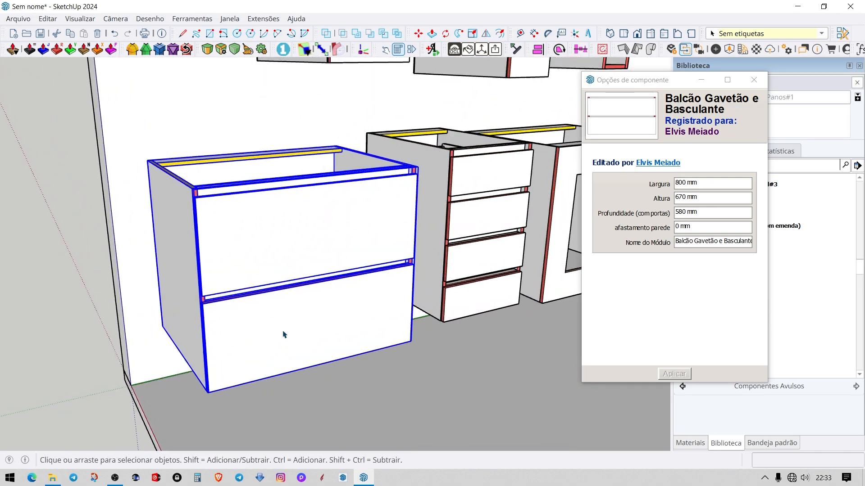
Examine the Balcão Gavetão e Basculante module's shelf and large drawer in X-ray view.
{"action": "scroll", "coordinate": [289, 332], "scroll_direction": "up", "scroll_amount": 1}
{"action": "key", "text": "x"}
{"action": "middle_click_drag", "start_coordinate": [328, 304], "coordinate": [486, 228]}
{"action": "scroll", "coordinate": [377, 255], "scroll_direction": "up", "scroll_amount": 4}
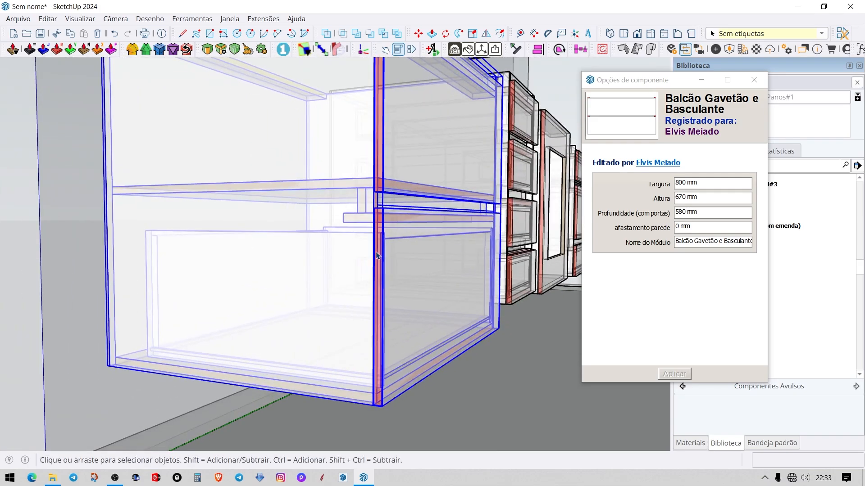
{"action": "middle_click_drag", "start_coordinate": [377, 255], "coordinate": [337, 322]}
{"action": "scroll", "coordinate": [350, 300], "scroll_direction": "down", "scroll_amount": 3}
{"action": "scroll", "coordinate": [341, 308], "scroll_direction": "down", "scroll_amount": 3}
{"action": "key", "text": "x"}
{"action": "scroll", "coordinate": [327, 320], "scroll_direction": "up", "scroll_amount": 2}
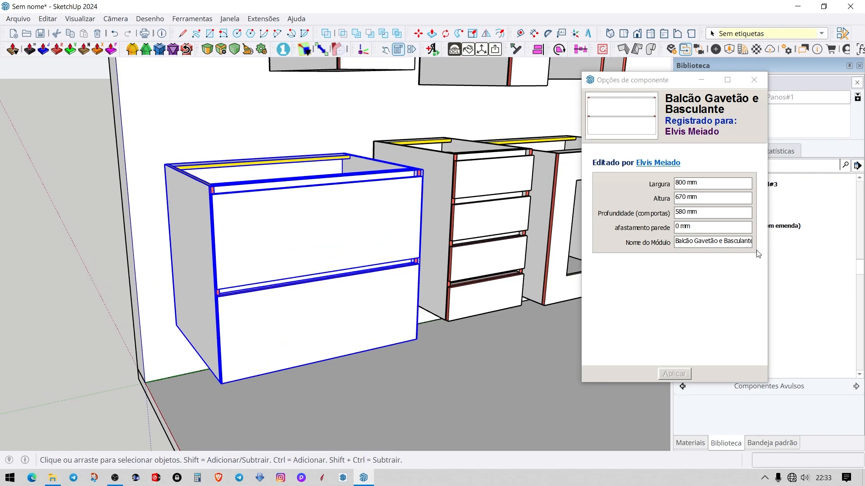
Move the component options aside and hide the doors-and-fronts tag to expose the cabinet interiors.
{"action": "left_click_drag", "start_coordinate": [693, 80], "coordinate": [565, 70]}
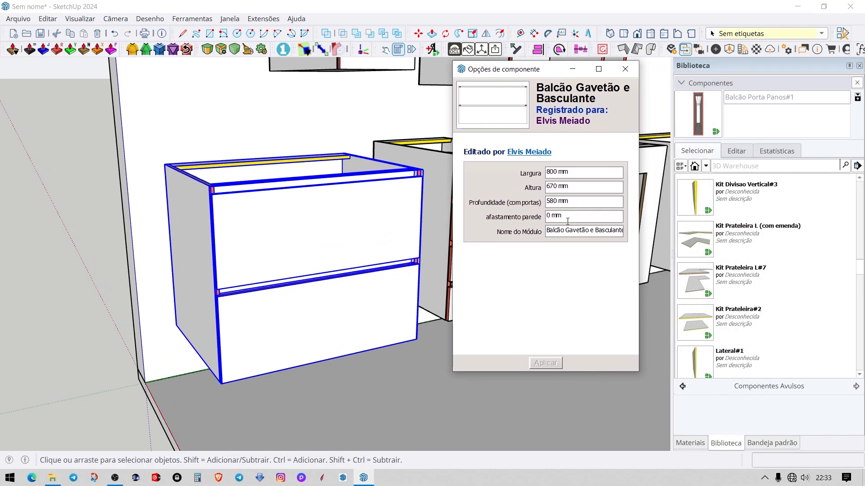
{"action": "left_click", "coordinate": [771, 443]}
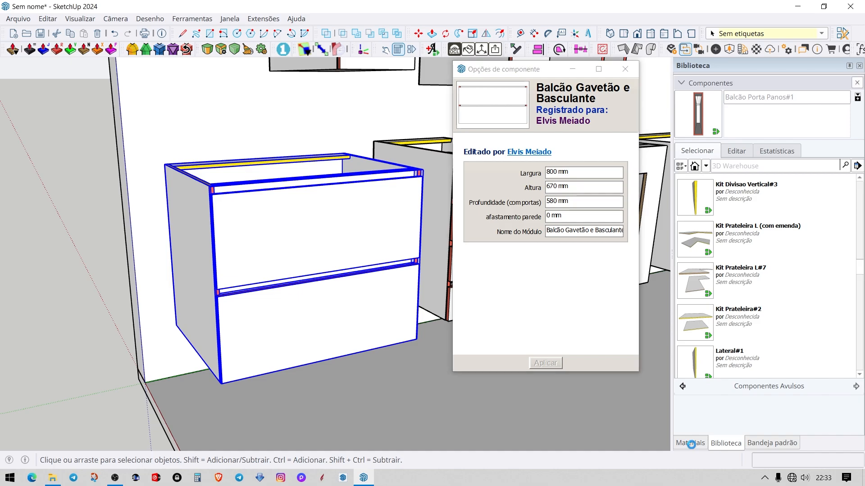
{"action": "left_click", "coordinate": [689, 175]}
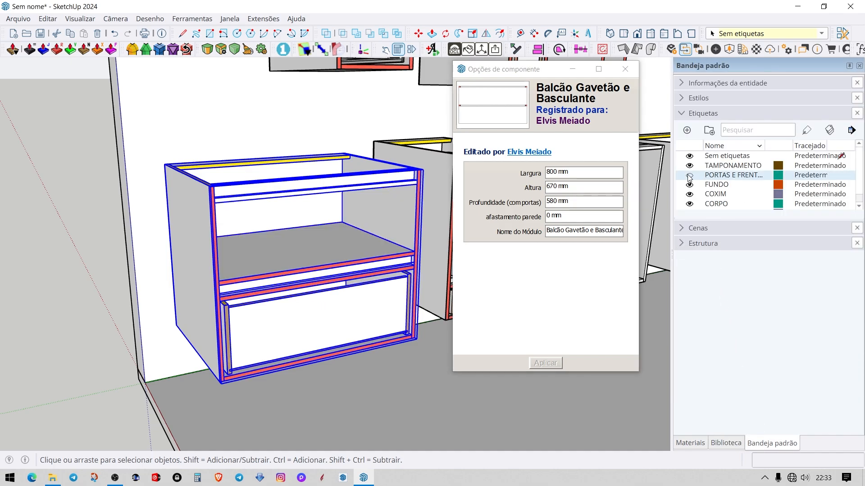
Open the Balcão Gavetão e Basculante module, select its Sem Portas carcass and review the carcass options.
{"action": "double_click", "coordinate": [402, 226]}
{"action": "left_click", "coordinate": [402, 219]}
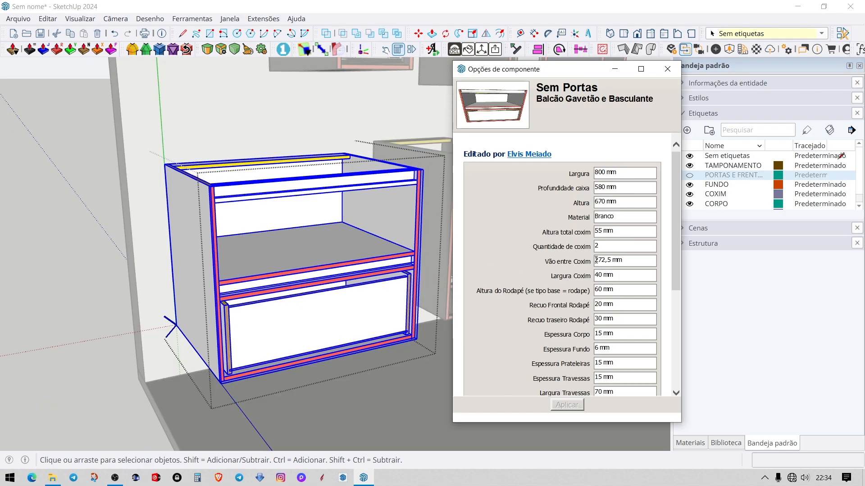
{"action": "scroll", "coordinate": [583, 261], "scroll_direction": "down", "scroll_amount": 5}
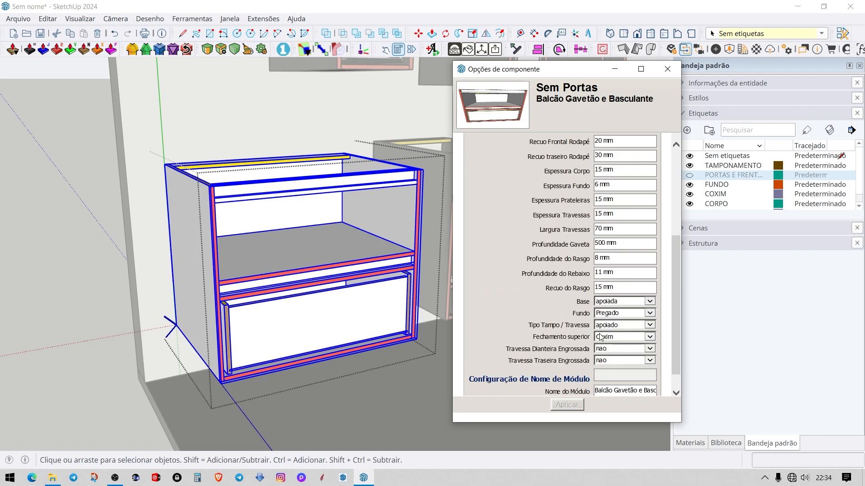
{"action": "scroll", "coordinate": [586, 222], "scroll_direction": "up", "scroll_amount": 4}
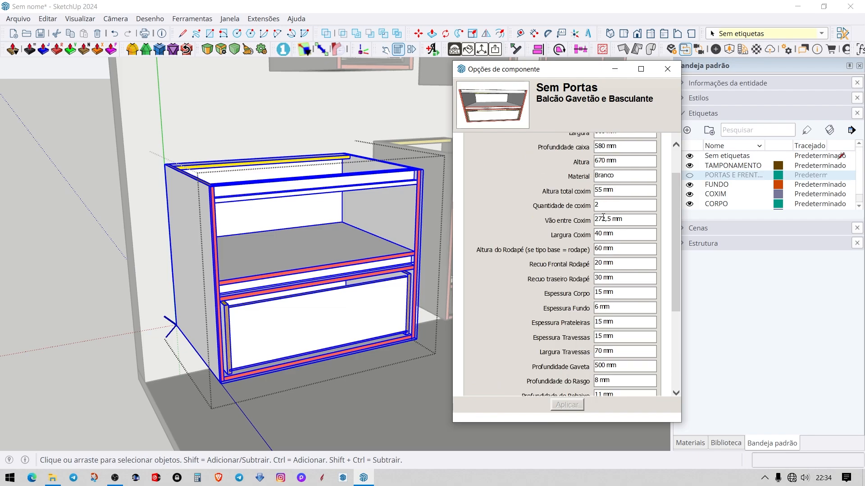
{"action": "scroll", "coordinate": [602, 180], "scroll_direction": "up", "scroll_amount": 2}
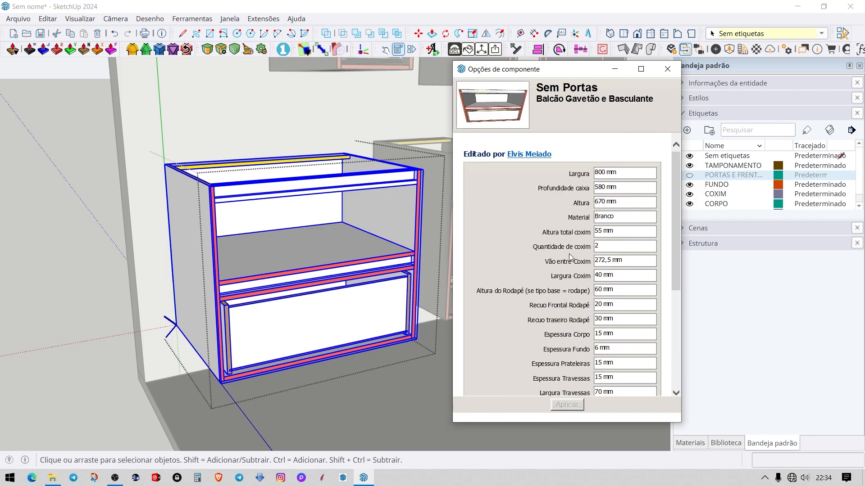
{"action": "scroll", "coordinate": [364, 287], "scroll_direction": "up", "scroll_amount": 2}
Select the large drawer inside the carcass, review its Gavetas and Fundo da gaveta options, and leave the module.
{"action": "double_click", "coordinate": [386, 306]}
{"action": "left_click", "coordinate": [387, 309]}
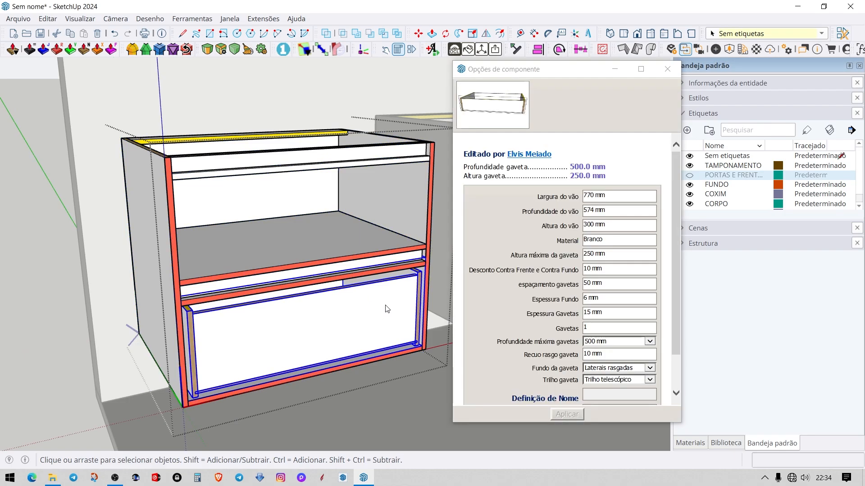
{"action": "left_click", "coordinate": [584, 329]}
{"action": "scroll", "coordinate": [572, 328], "scroll_direction": "down", "scroll_amount": 1}
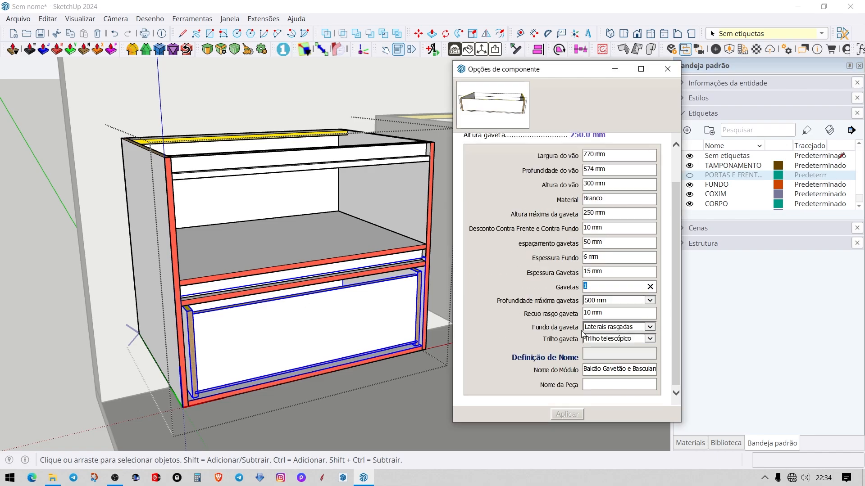
{"action": "left_click", "coordinate": [637, 330]}
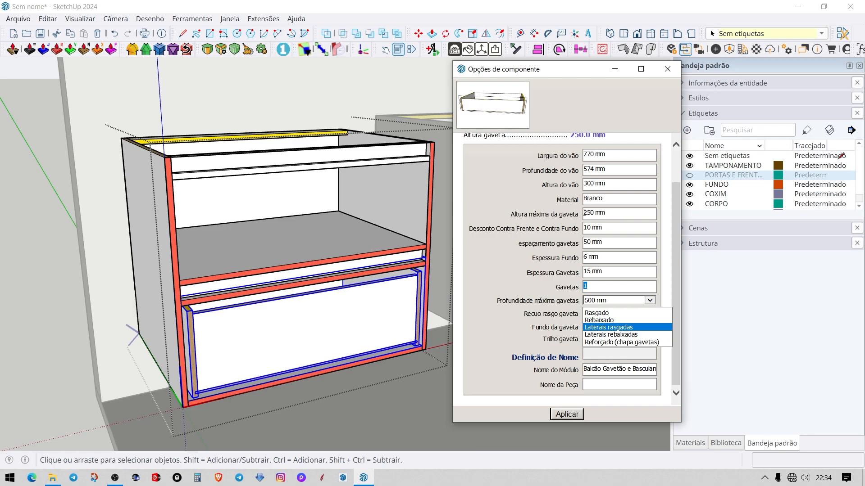
{"action": "left_click", "coordinate": [667, 71]}
{"action": "middle_click_drag", "start_coordinate": [400, 282], "coordinate": [409, 286]}
{"action": "scroll", "coordinate": [408, 286], "scroll_direction": "down", "scroll_amount": 2}
{"action": "key", "text": "Escape"}
{"action": "key", "text": "Escape"}
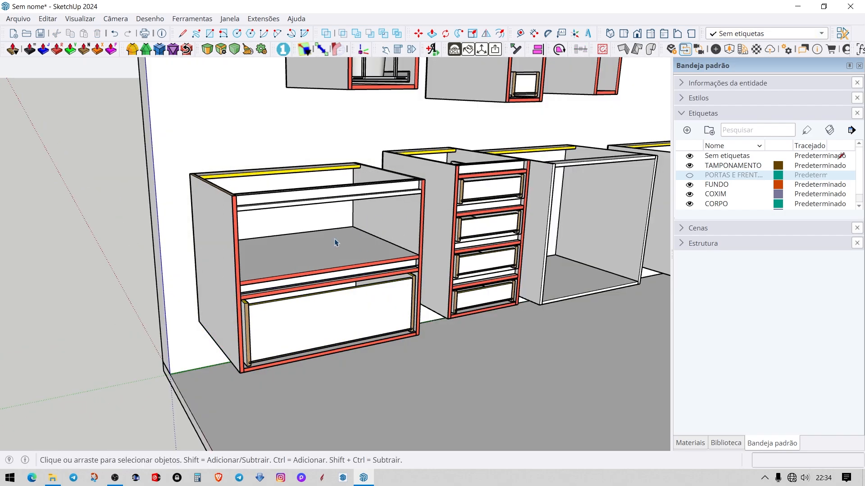
Paint the front edge of the Balcão Gavetão e Basculante's upper front rail with the Fita Cor 1 edge band.
{"action": "scroll", "coordinate": [342, 221], "scroll_direction": "up", "scroll_amount": 2}
{"action": "key", "text": "b"}
{"action": "scroll", "coordinate": [360, 210], "scroll_direction": "up", "scroll_amount": 2}
{"action": "left_click", "coordinate": [482, 446]}
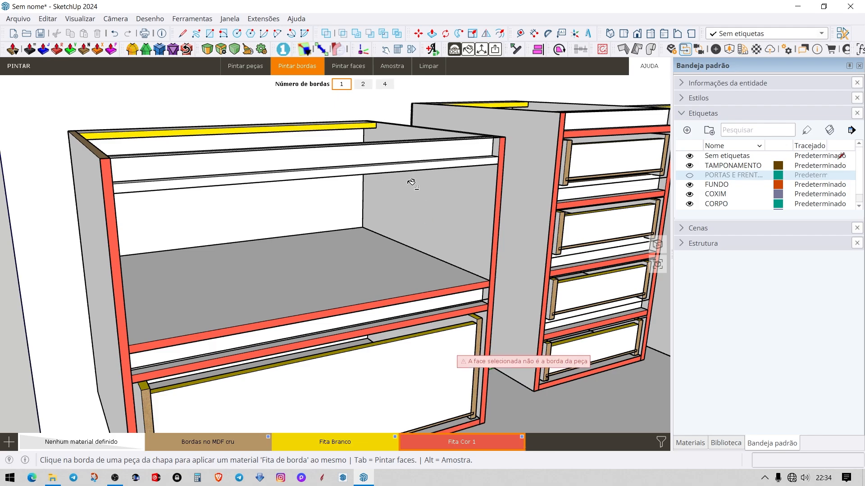
{"action": "key", "text": "space"}
{"action": "scroll", "coordinate": [434, 212], "scroll_direction": "down", "scroll_amount": 3}
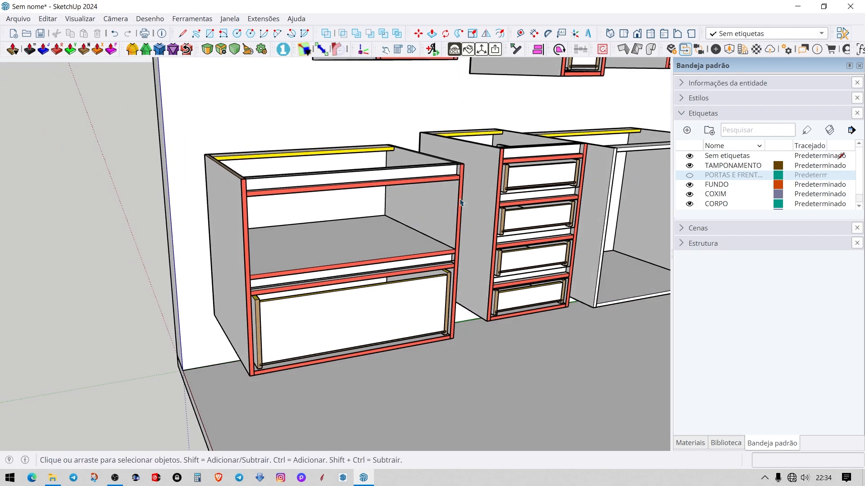
Flip the rear top rail of the Balcão Gavetão e Basculante upright with the Interact tool.
{"action": "middle_click_drag", "start_coordinate": [420, 213], "coordinate": [382, 229]}
{"action": "scroll", "coordinate": [306, 232], "scroll_direction": "up", "scroll_amount": 3}
{"action": "middle_click_drag", "start_coordinate": [307, 234], "coordinate": [330, 263]}
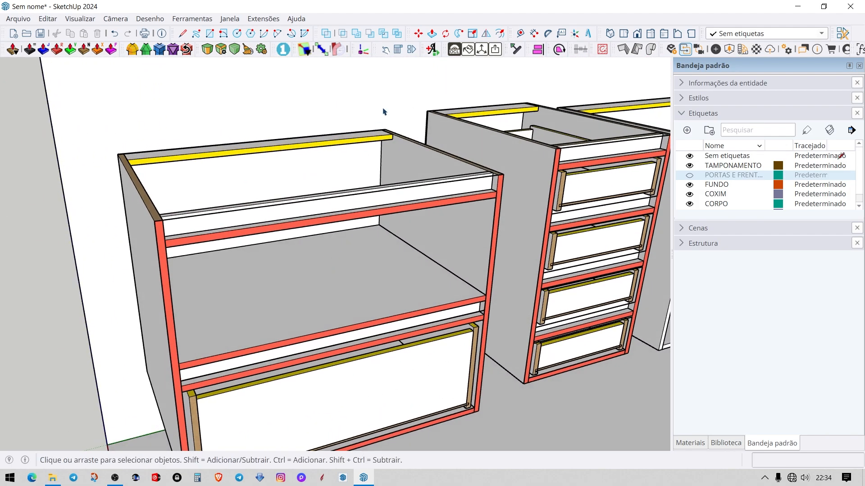
{"action": "left_click", "coordinate": [386, 50]}
{"action": "left_click", "coordinate": [347, 142]}
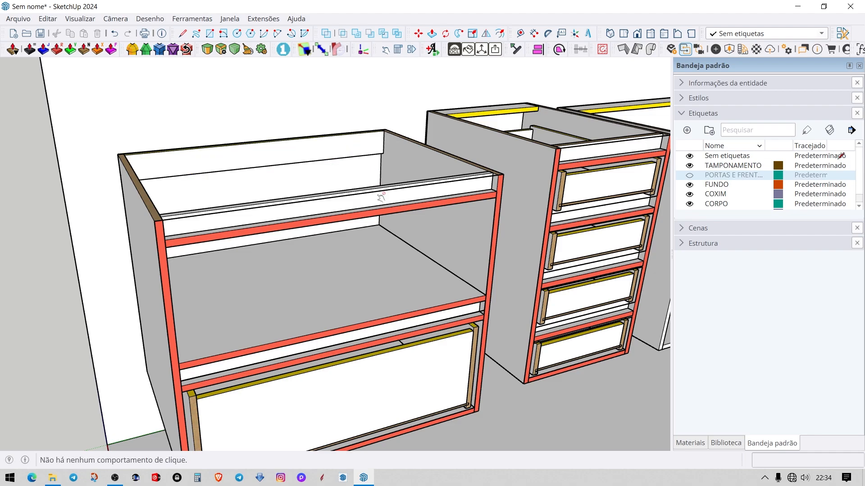
{"action": "scroll", "coordinate": [378, 196], "scroll_direction": "up", "scroll_amount": 1}
{"action": "middle_click_drag", "start_coordinate": [372, 207], "coordinate": [364, 203]}
{"action": "key", "text": "space"}
Select the neighbouring narrow drawer cabinet and turn the doors-and-fronts tag back on.
{"action": "scroll", "coordinate": [364, 203], "scroll_direction": "down", "scroll_amount": 5}
{"action": "scroll", "coordinate": [450, 245], "scroll_direction": "up", "scroll_amount": 5}
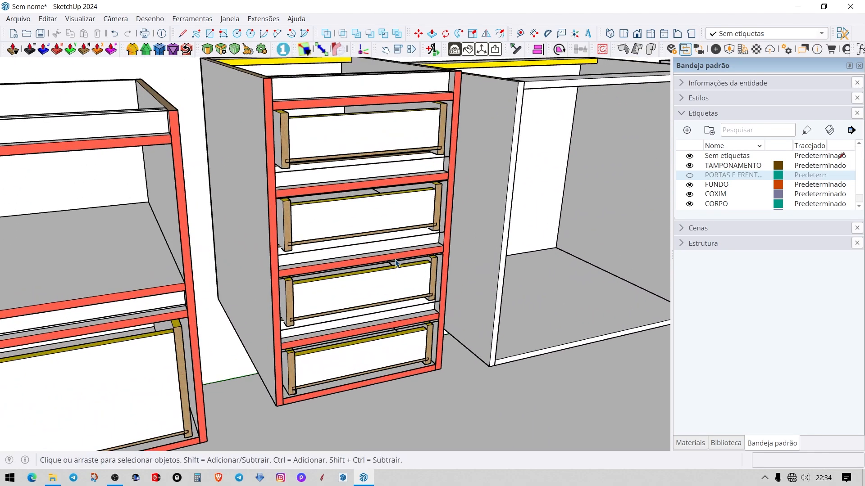
{"action": "left_click", "coordinate": [402, 260]}
{"action": "scroll", "coordinate": [402, 259], "scroll_direction": "down", "scroll_amount": 2}
{"action": "left_click", "coordinate": [689, 176]}
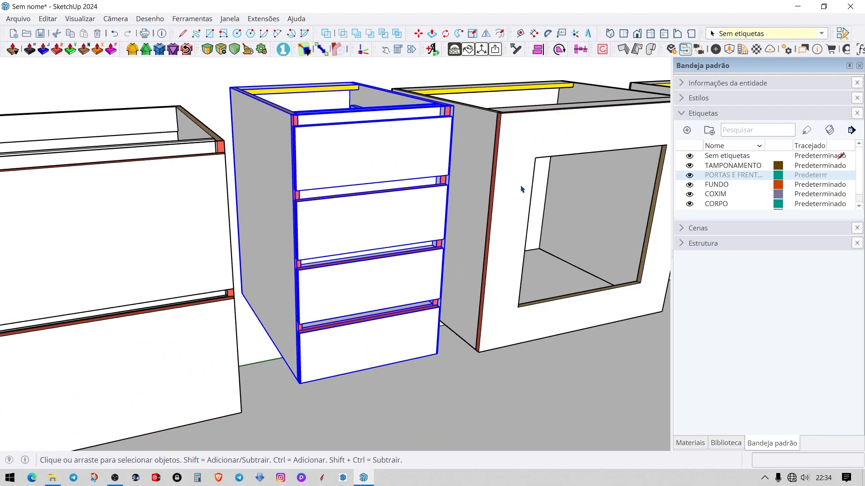
Set the Balcão Gavetas iguais module's Numero de Gavetas to 3.
{"action": "key", "text": "alt+c"}
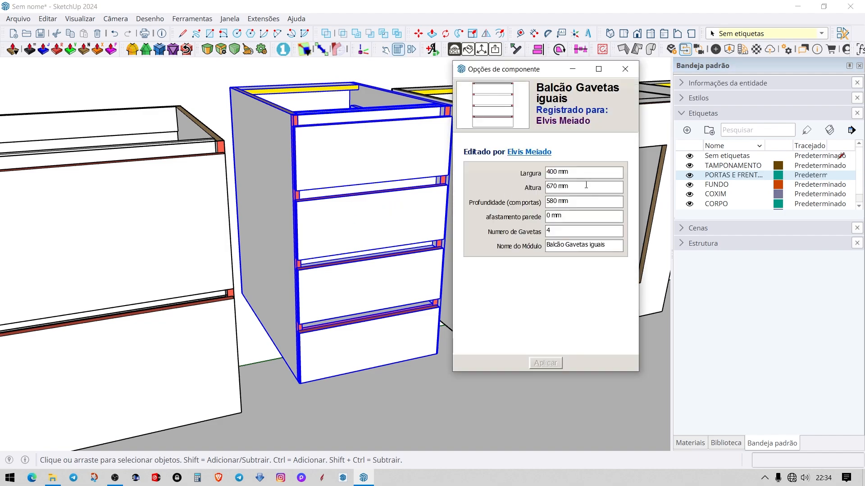
{"action": "type", "text": "3"}
{"action": "left_click", "coordinate": [545, 363]}
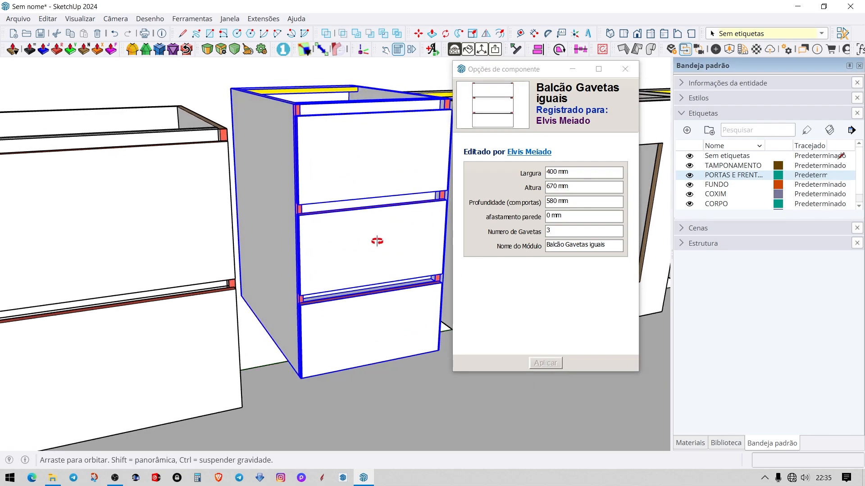
Examine the Balcão Gavetas iguais module's drawers and rails in X-ray view.
{"action": "key", "text": "x"}
{"action": "middle_click_drag", "start_coordinate": [378, 246], "coordinate": [347, 171]}
{"action": "scroll", "coordinate": [299, 250], "scroll_direction": "up", "scroll_amount": 10}
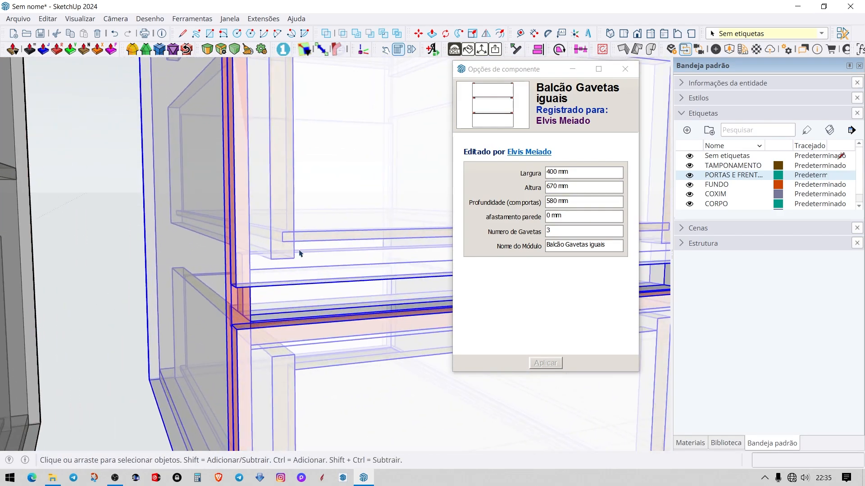
{"action": "scroll", "coordinate": [305, 302], "scroll_direction": "down", "scroll_amount": 10}
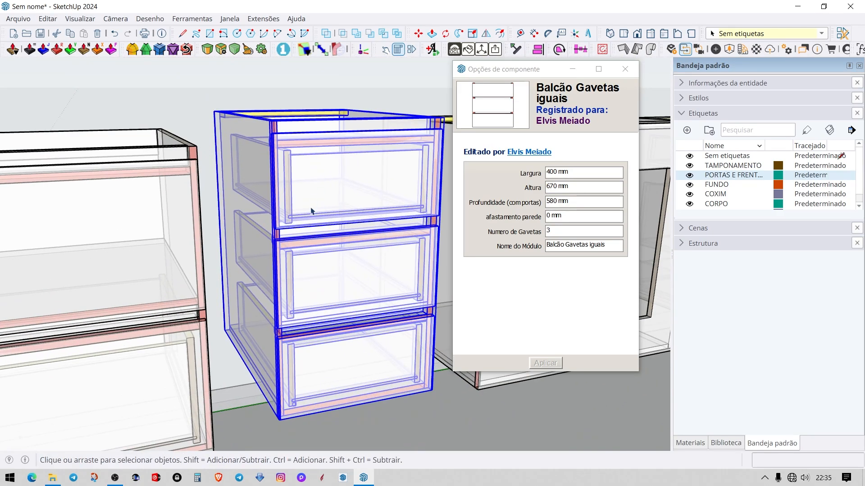
{"action": "scroll", "coordinate": [317, 194], "scroll_direction": "down", "scroll_amount": 5}
{"action": "middle_click_drag", "start_coordinate": [322, 218], "coordinate": [335, 235]}
{"action": "key", "text": "x"}
{"action": "scroll", "coordinate": [357, 227], "scroll_direction": "down", "scroll_amount": 8}
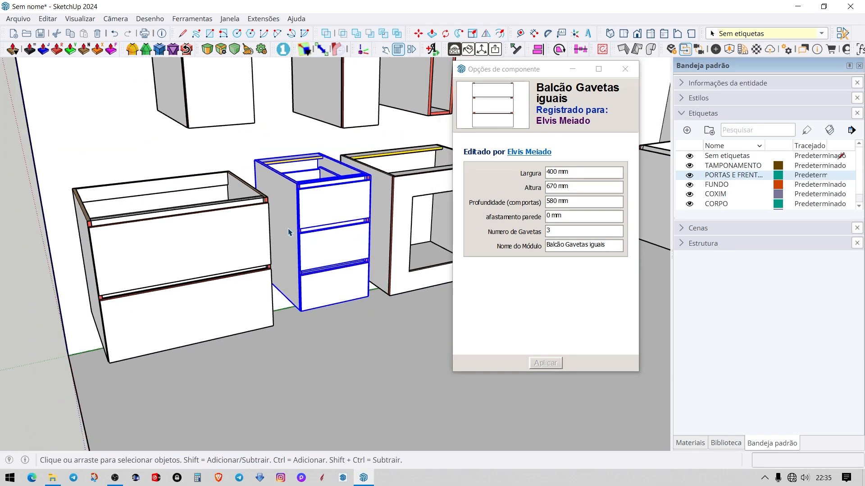
Select the Balcão Forno module and view its oven opening and component options.
{"action": "scroll", "coordinate": [347, 229], "scroll_direction": "up", "scroll_amount": 2}
{"action": "scroll", "coordinate": [336, 236], "scroll_direction": "down", "scroll_amount": 2}
{"action": "scroll", "coordinate": [337, 234], "scroll_direction": "up", "scroll_amount": 3}
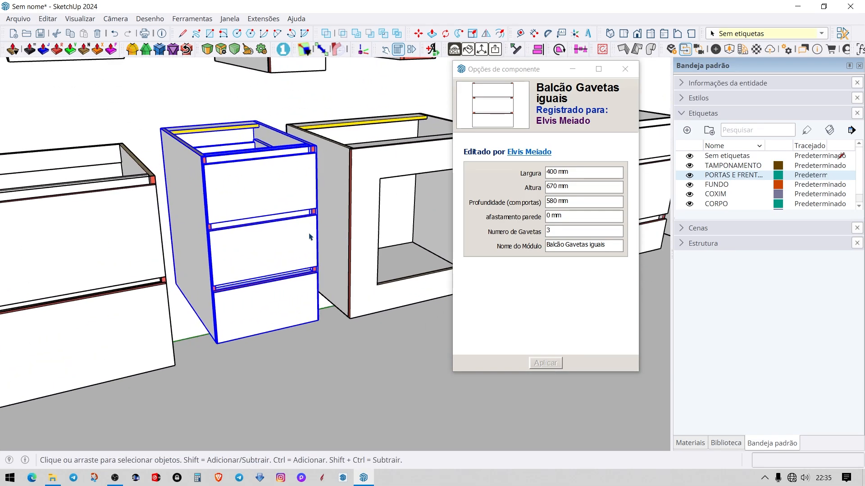
{"action": "scroll", "coordinate": [339, 227], "scroll_direction": "down", "scroll_amount": 2}
{"action": "left_click", "coordinate": [342, 218]}
{"action": "scroll", "coordinate": [345, 214], "scroll_direction": "up", "scroll_amount": 2}
{"action": "scroll", "coordinate": [344, 215], "scroll_direction": "up", "scroll_amount": 3}
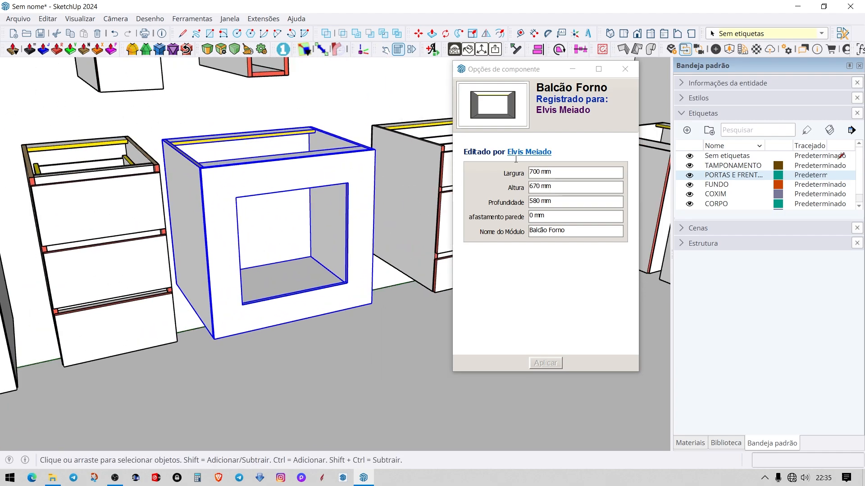
Show the Balcão Gavetas Editáveis module's component options and examine its drawers from several angles.
{"action": "middle_click_drag", "start_coordinate": [393, 206], "coordinate": [264, 220], "text": "shift"}
{"action": "middle_click_drag", "start_coordinate": [389, 220], "coordinate": [306, 231], "text": "shift"}
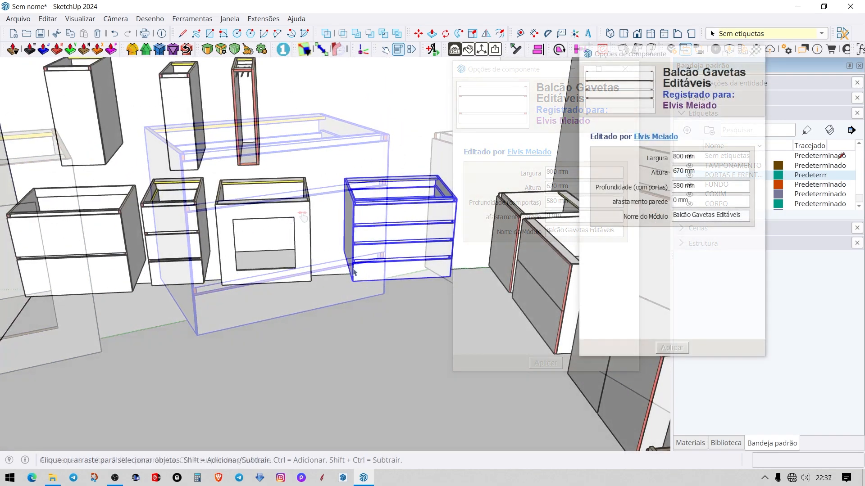
{"action": "scroll", "coordinate": [405, 214], "scroll_direction": "up", "scroll_amount": 3}
{"action": "middle_click_drag", "start_coordinate": [402, 212], "coordinate": [374, 263]}
{"action": "scroll", "coordinate": [370, 223], "scroll_direction": "up", "scroll_amount": 2}
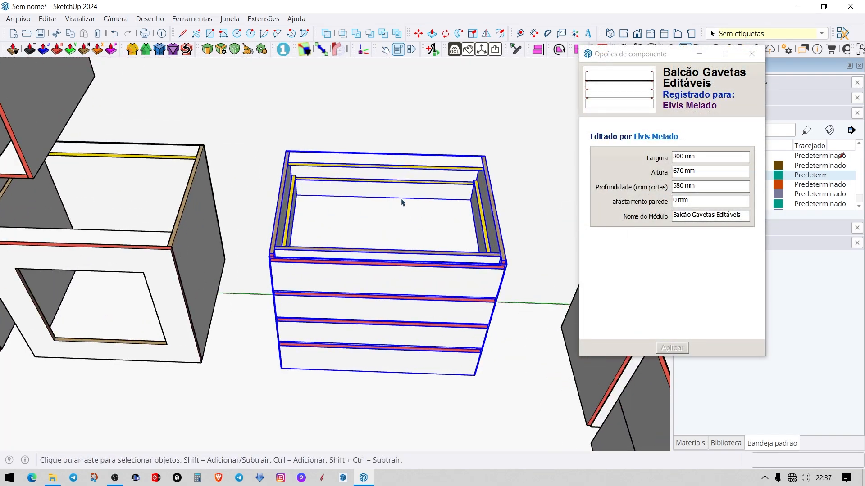
{"action": "middle_click_drag", "start_coordinate": [402, 202], "coordinate": [487, 184]}
{"action": "scroll", "coordinate": [440, 245], "scroll_direction": "down", "scroll_amount": 2}
{"action": "scroll", "coordinate": [418, 213], "scroll_direction": "up", "scroll_amount": 3}
{"action": "middle_click_drag", "start_coordinate": [418, 213], "coordinate": [450, 198]}
{"action": "scroll", "coordinate": [372, 255], "scroll_direction": "down", "scroll_amount": 2}
Examine the row of base cabinets along the adjoining wall beside the Balcão Gavetas Editáveis module.
{"action": "middle_click_drag", "start_coordinate": [427, 255], "coordinate": [279, 250]}
{"action": "scroll", "coordinate": [330, 230], "scroll_direction": "down", "scroll_amount": 3}
{"action": "mouse_move", "coordinate": [329, 233]}
{"action": "middle_mouse_down"}
{"action": "mouse_move", "coordinate": [363, 248]}
{"action": "mouse_move", "coordinate": [363, 212]}
{"action": "mouse_move", "coordinate": [324, 239]}
{"action": "middle_mouse_up"}
{"action": "scroll", "coordinate": [324, 239], "scroll_direction": "down", "scroll_amount": 3}
{"action": "middle_click_drag", "start_coordinate": [462, 260], "coordinate": [375, 312]}
{"action": "scroll", "coordinate": [343, 284], "scroll_direction": "up", "scroll_amount": 3}
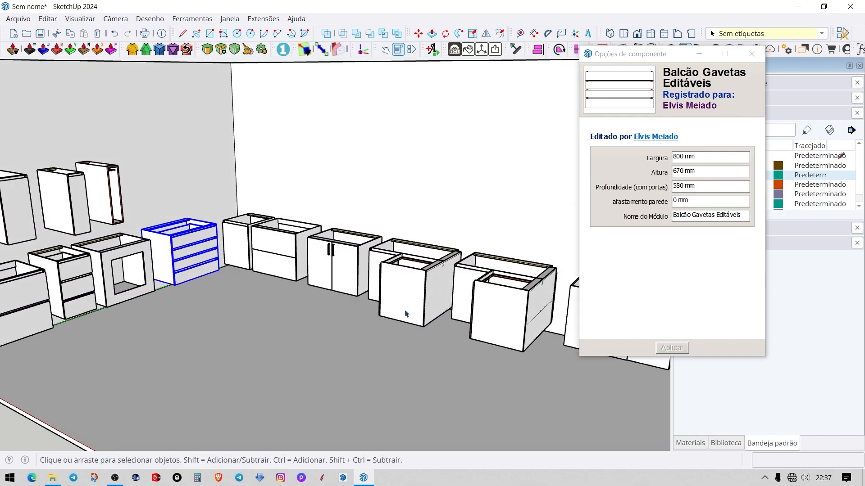
{"action": "scroll", "coordinate": [344, 284], "scroll_direction": "up", "scroll_amount": 5}
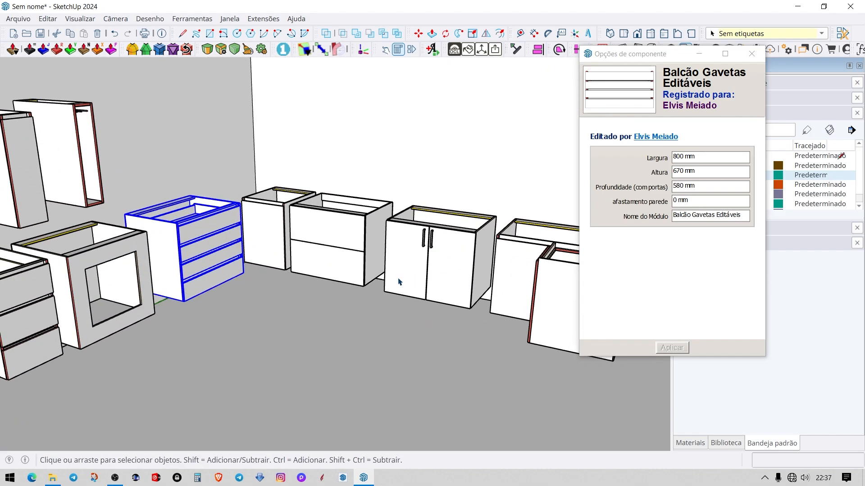